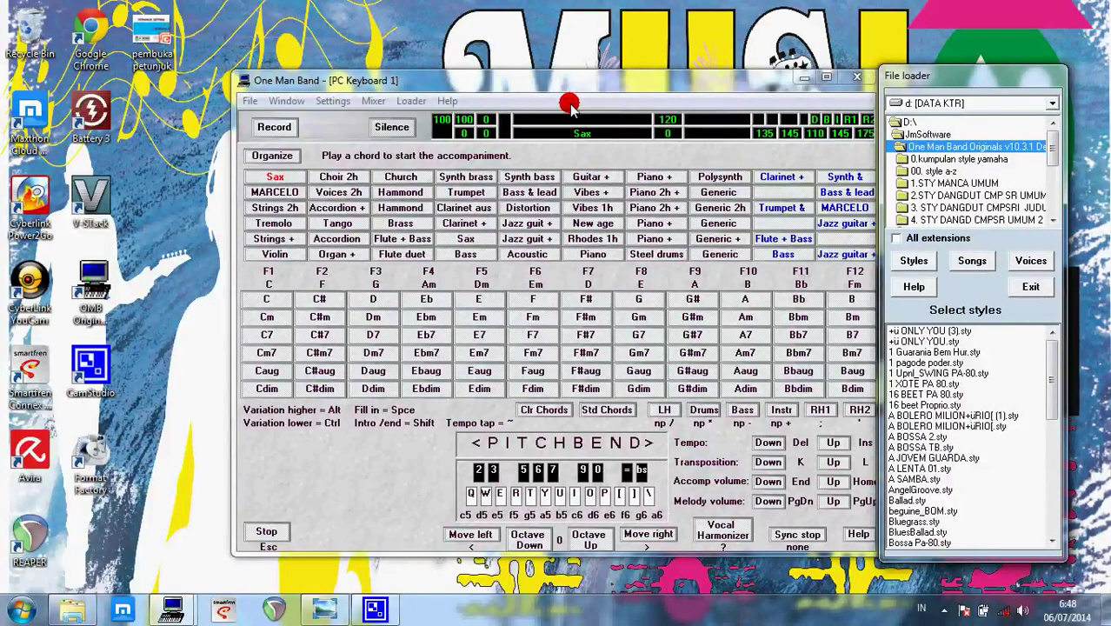
- Open the MIDI output port settings
click(328, 105)
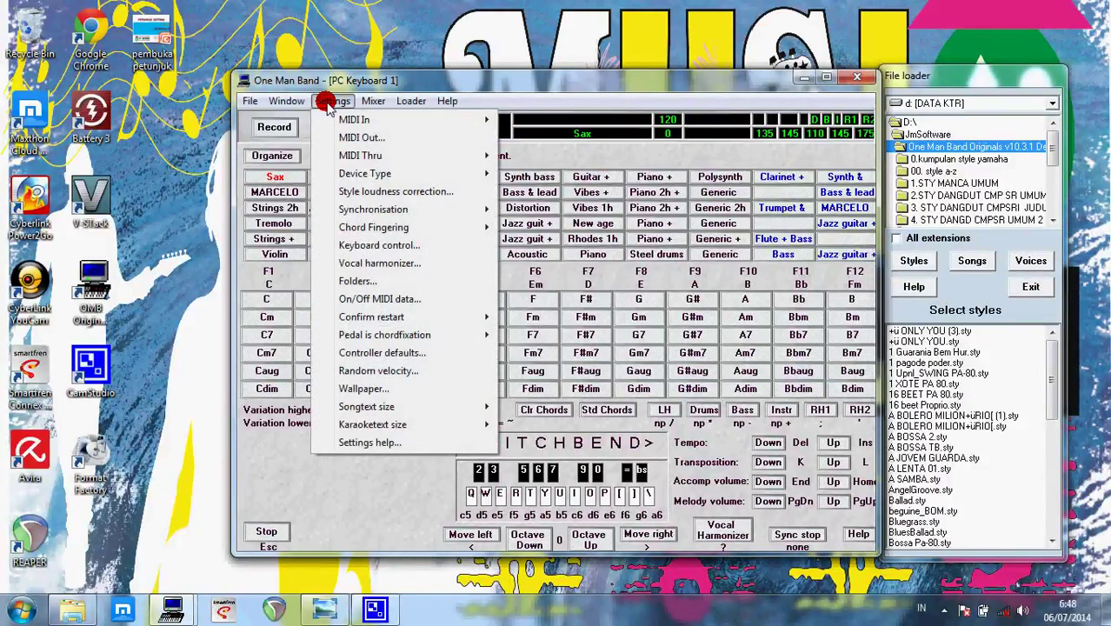
mouse_move(346, 117)
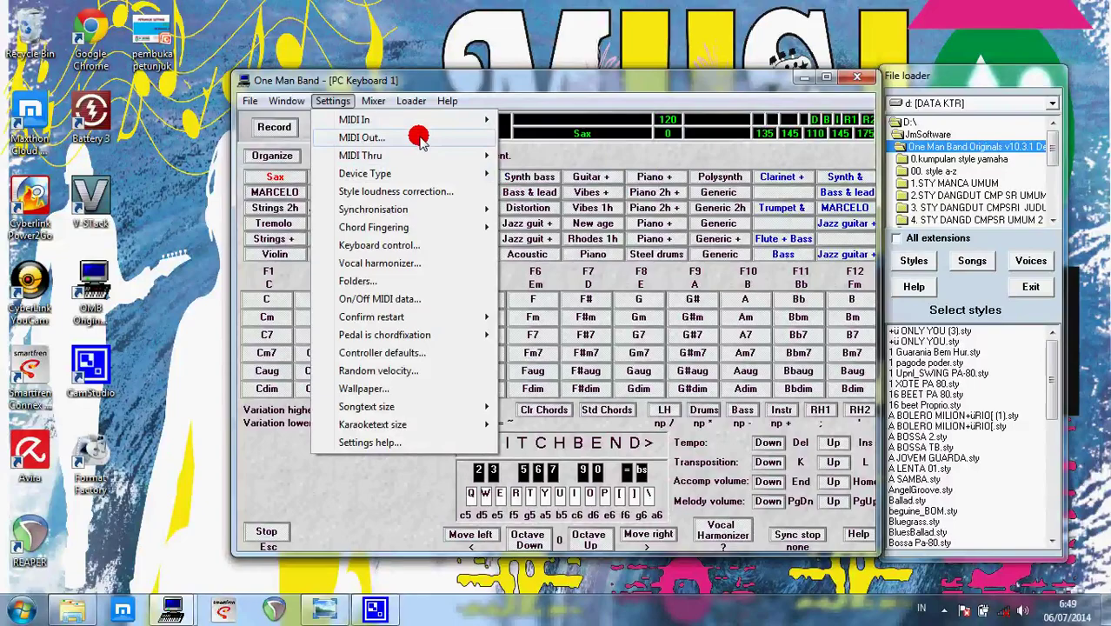
click(418, 139)
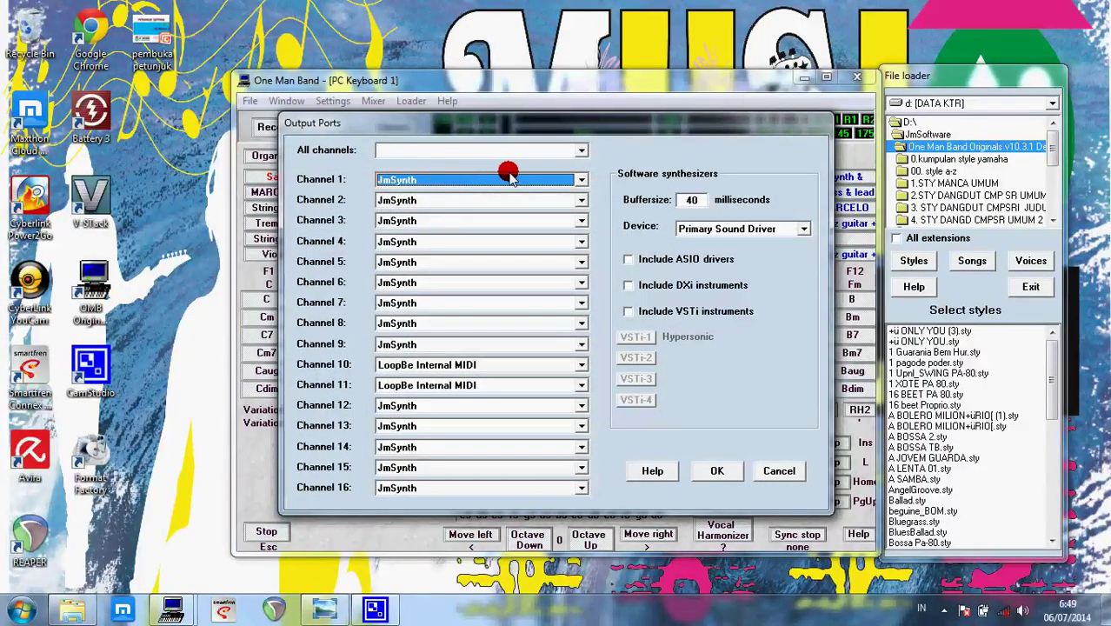
- Assign Microsoft GS Wavetable Synth as the output port for all channels
click(583, 150)
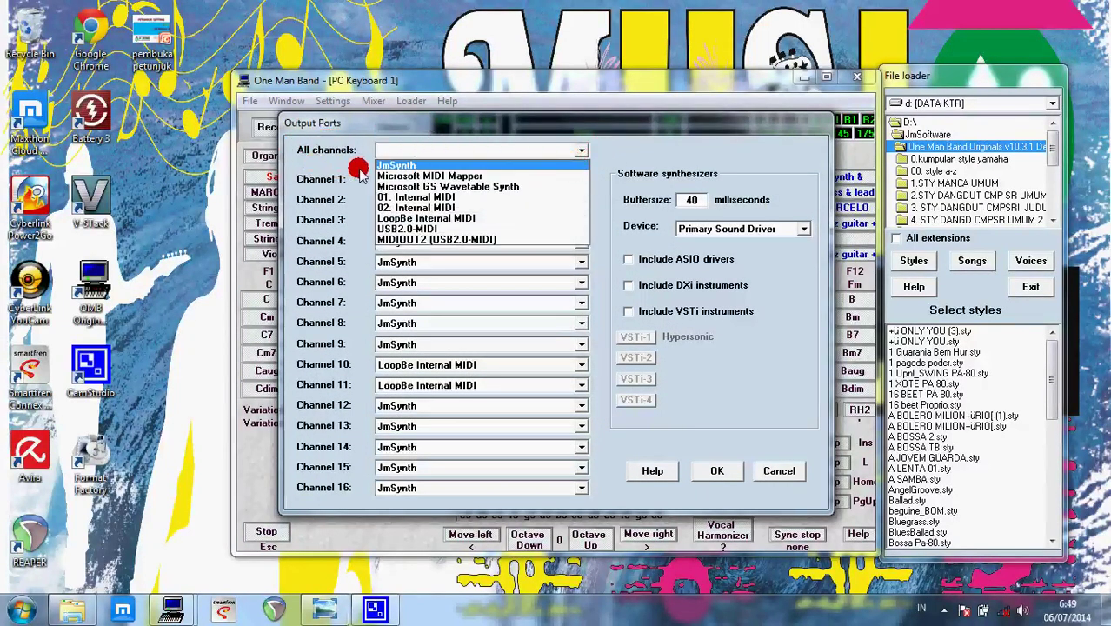
click(435, 187)
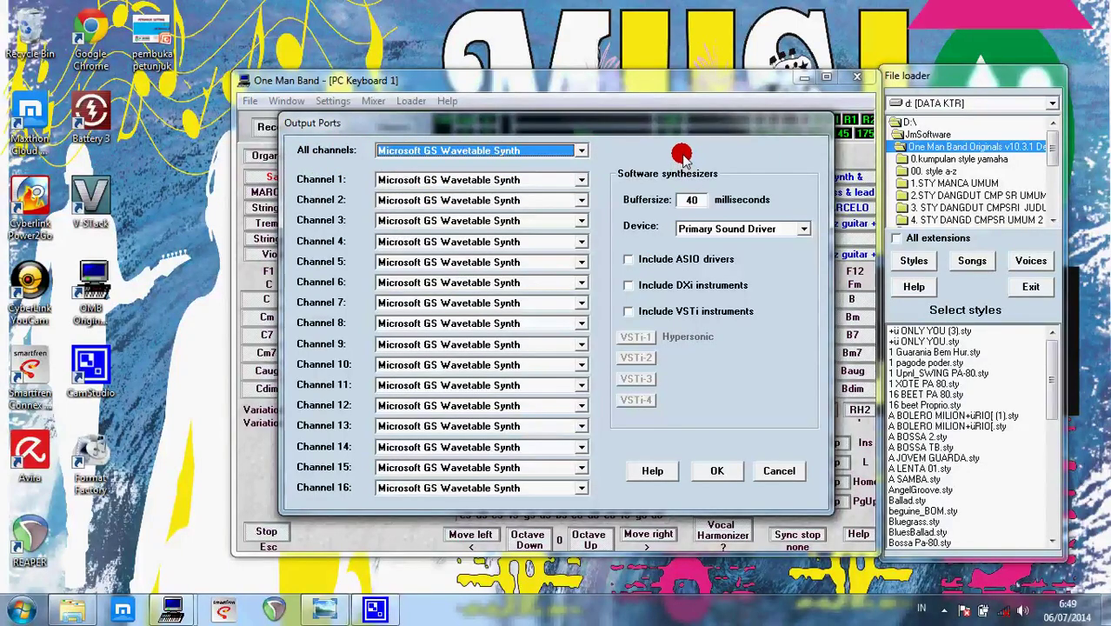
- Assign JmSynth to all channels and route channels 10 and 11 to LoopBe Internal MIDI
click(582, 150)
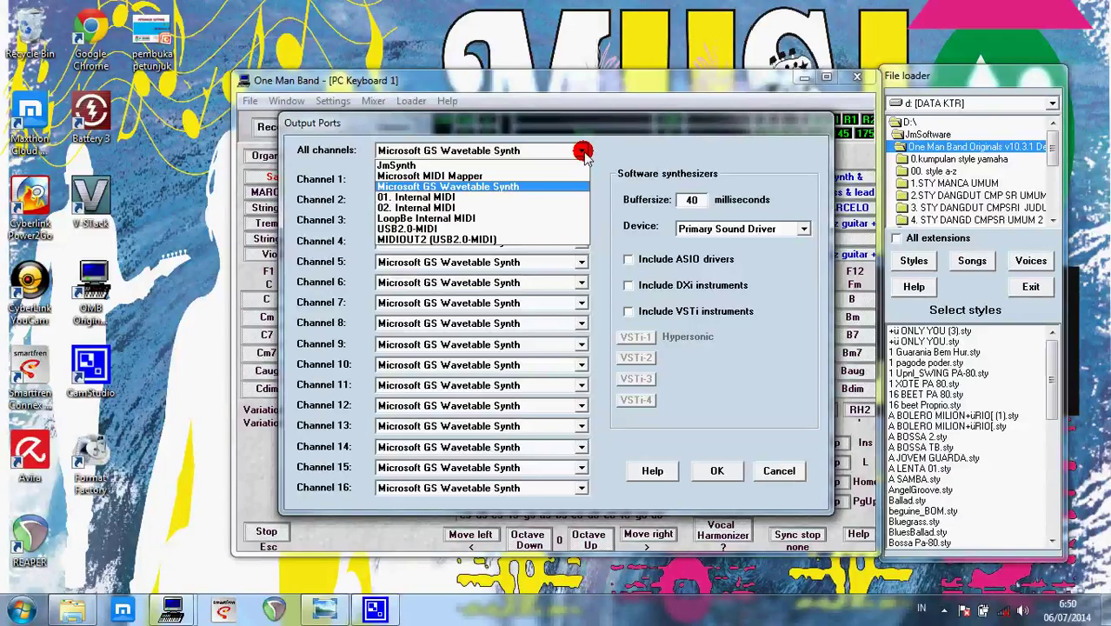
click(519, 165)
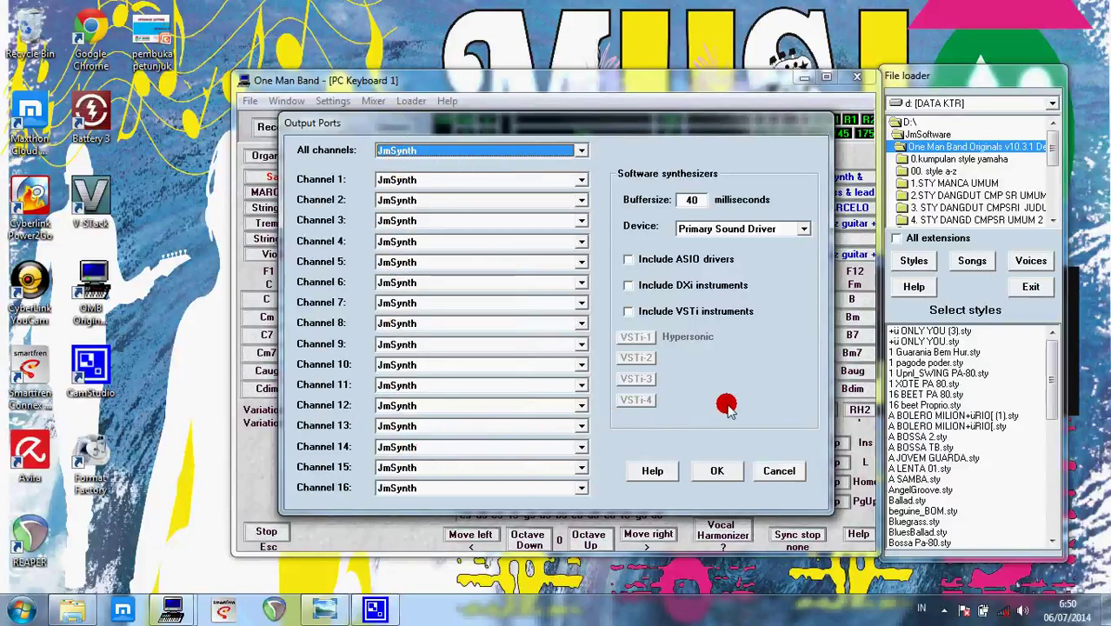
click(577, 363)
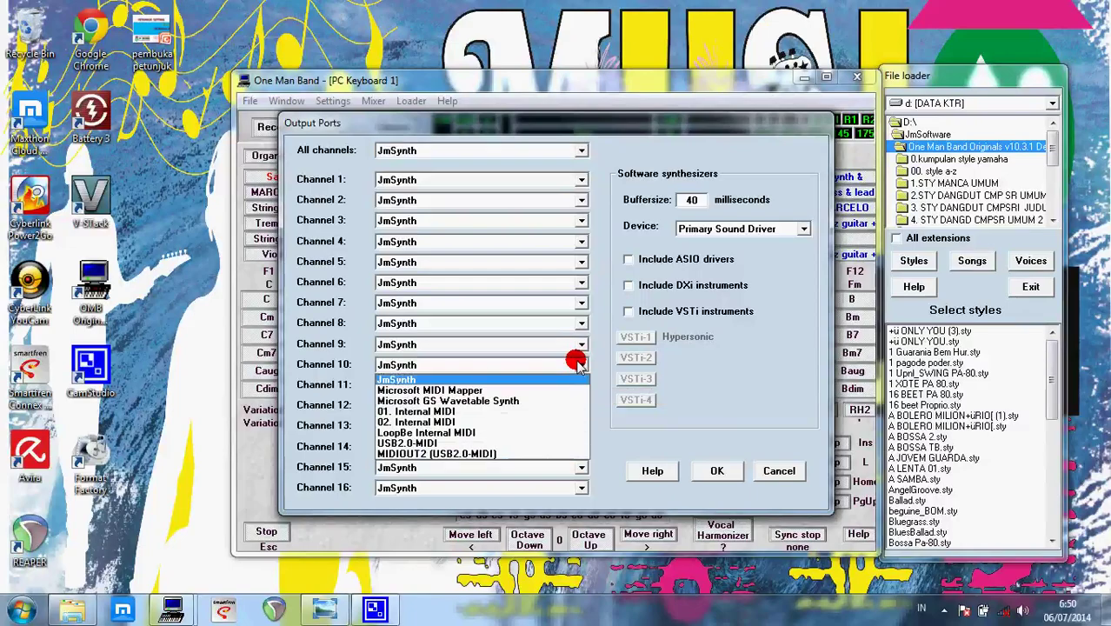
click(481, 433)
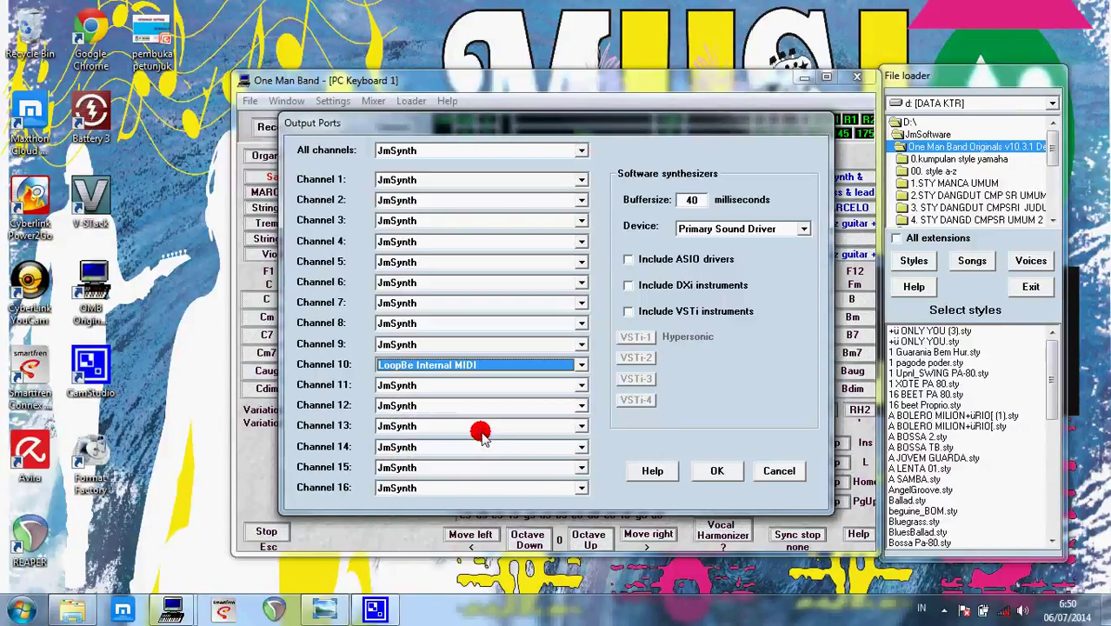
click(491, 386)
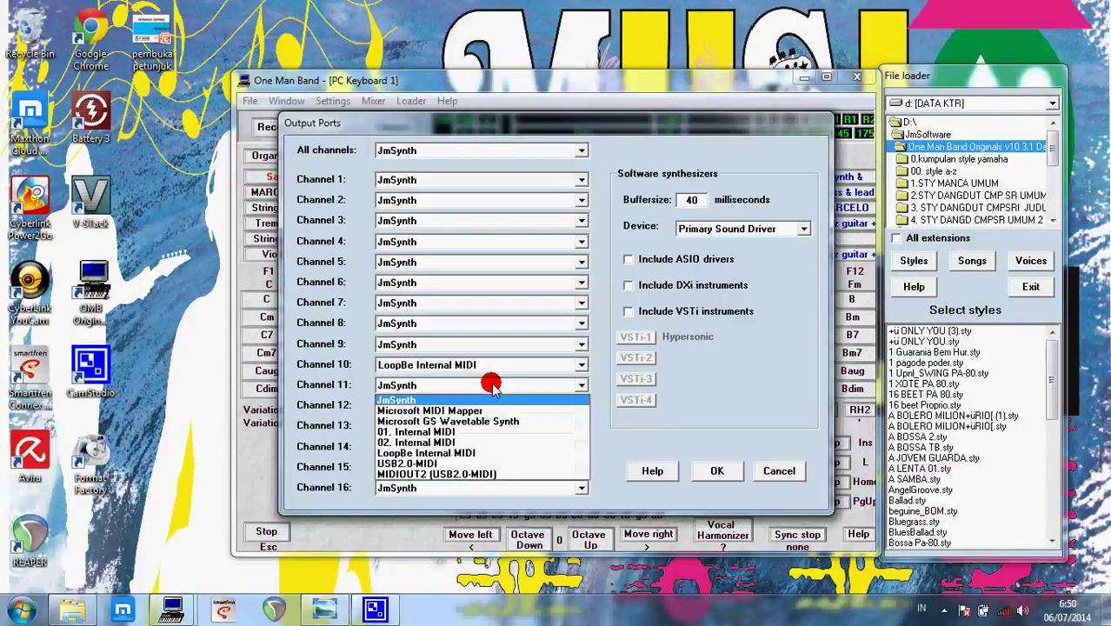
click(476, 453)
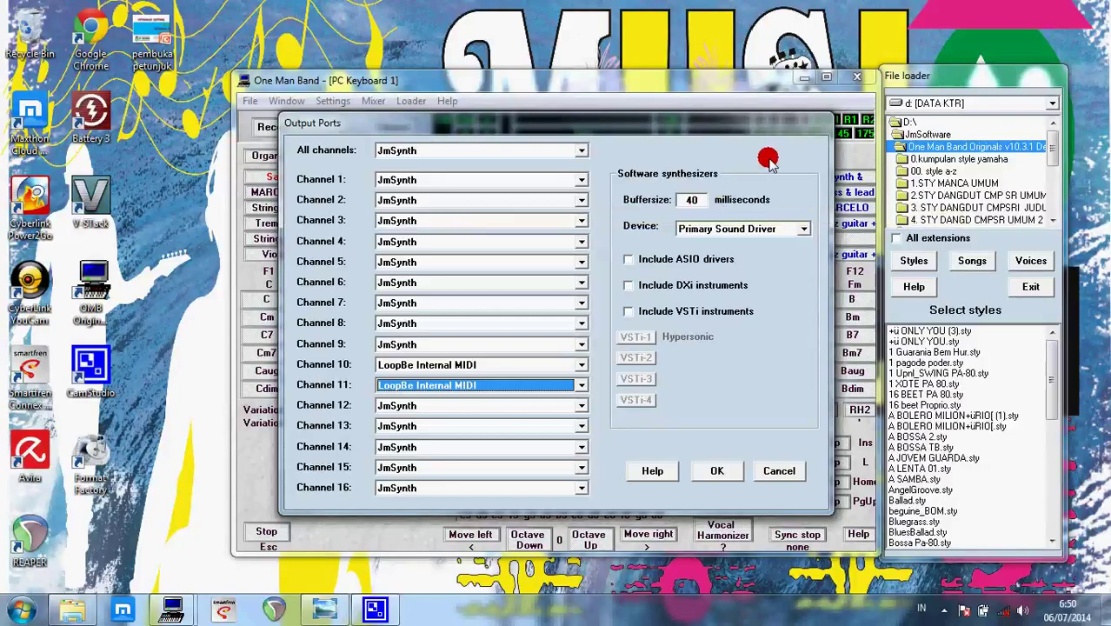
- Include ASIO drivers, DXi instruments and VSTi instruments among the software synthesizers
click(766, 220)
click(768, 220)
click(774, 224)
click(774, 224)
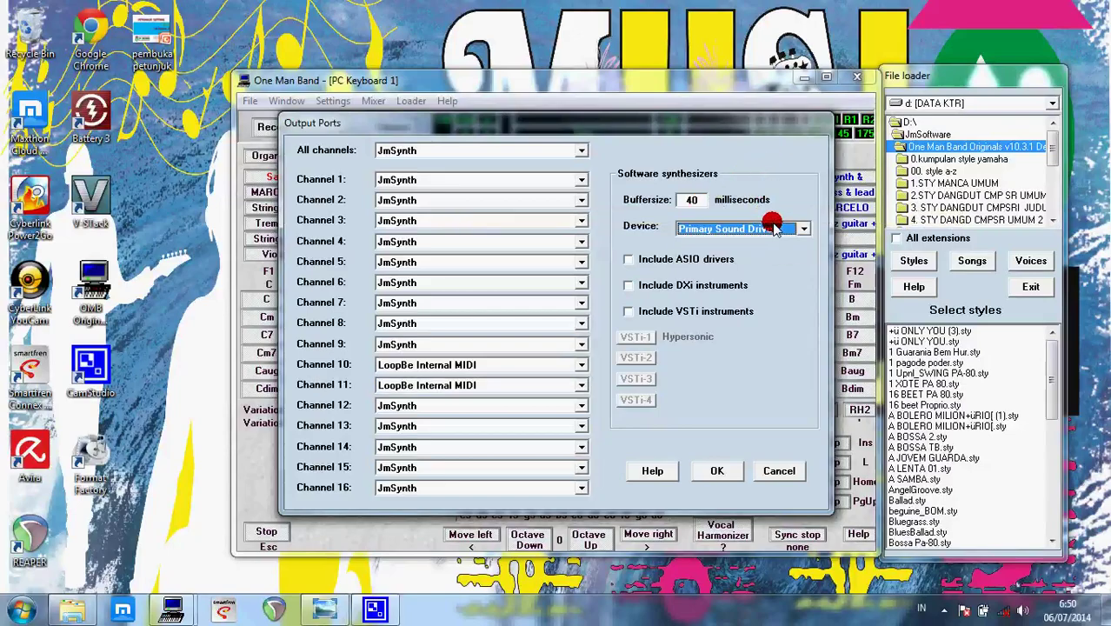
click(683, 261)
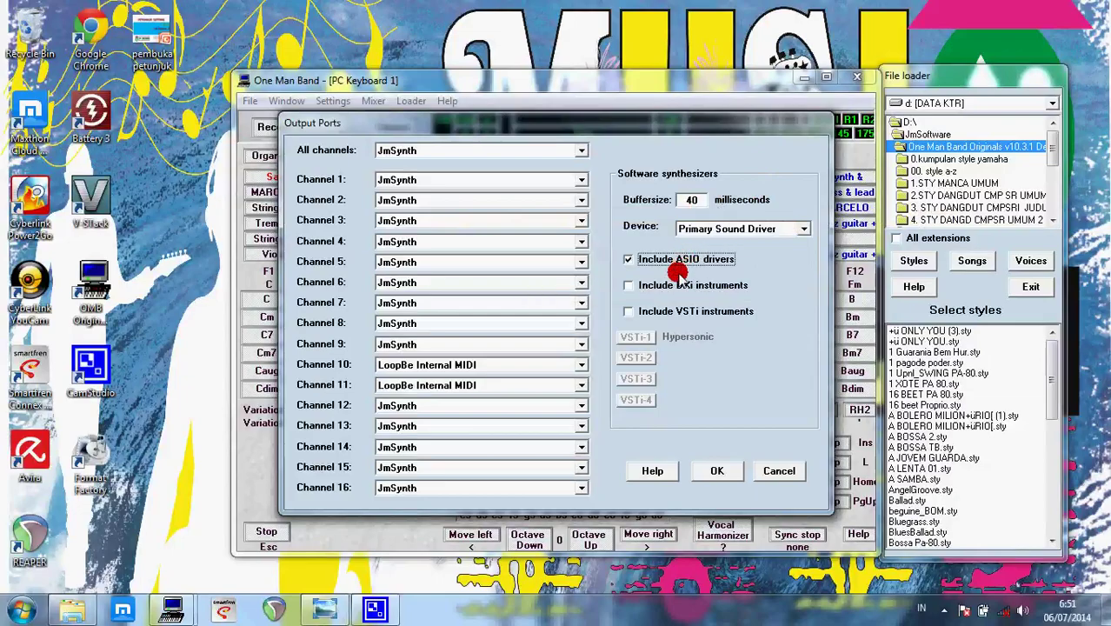
click(630, 288)
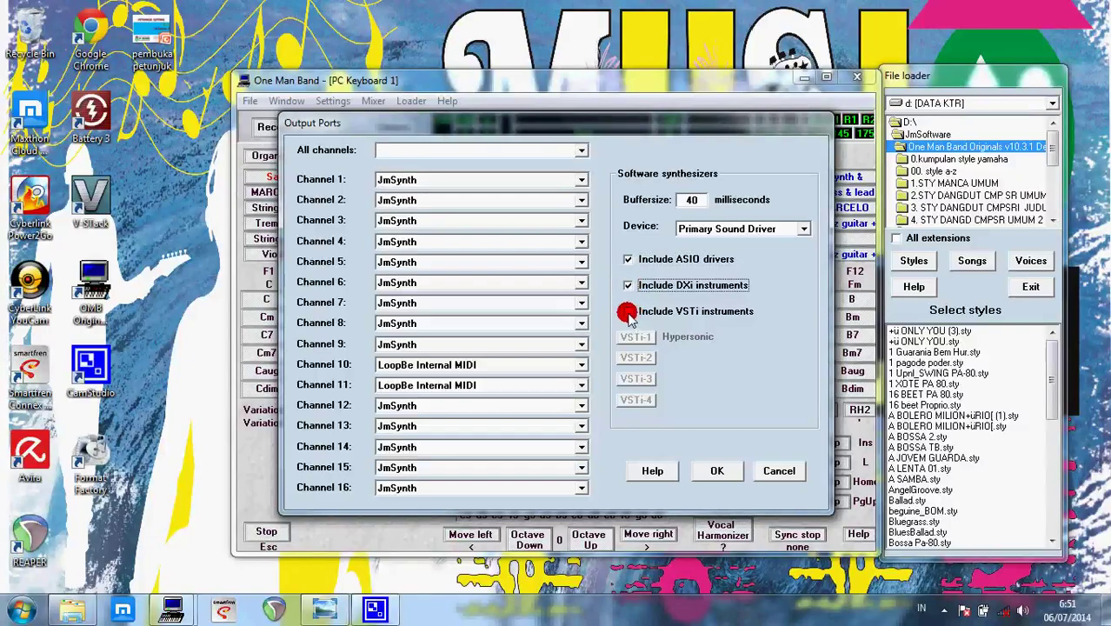
click(629, 311)
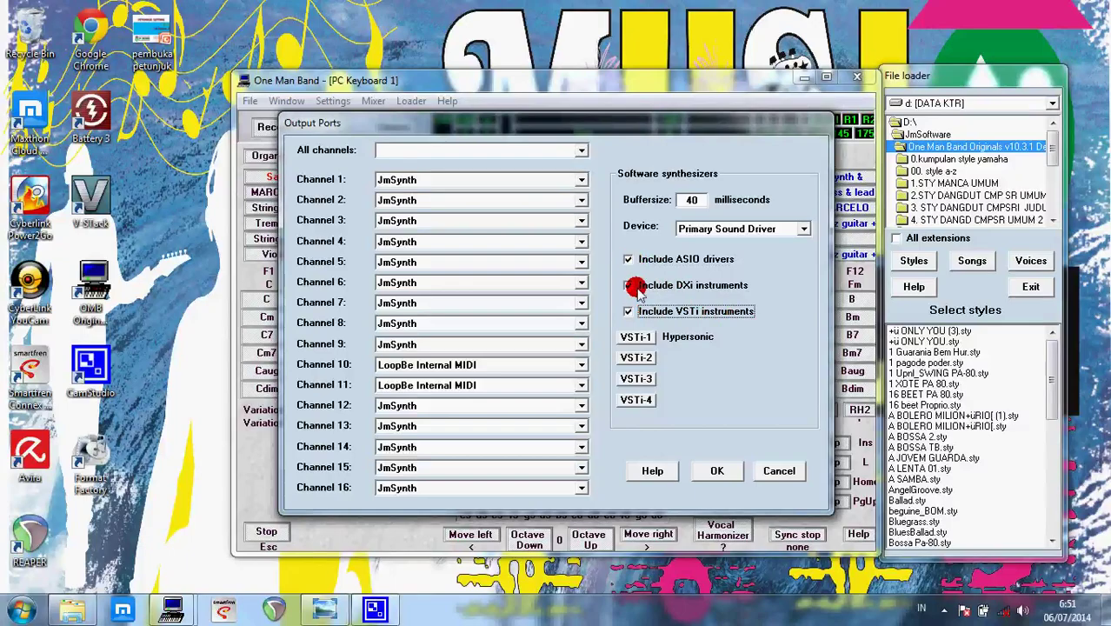
click(630, 260)
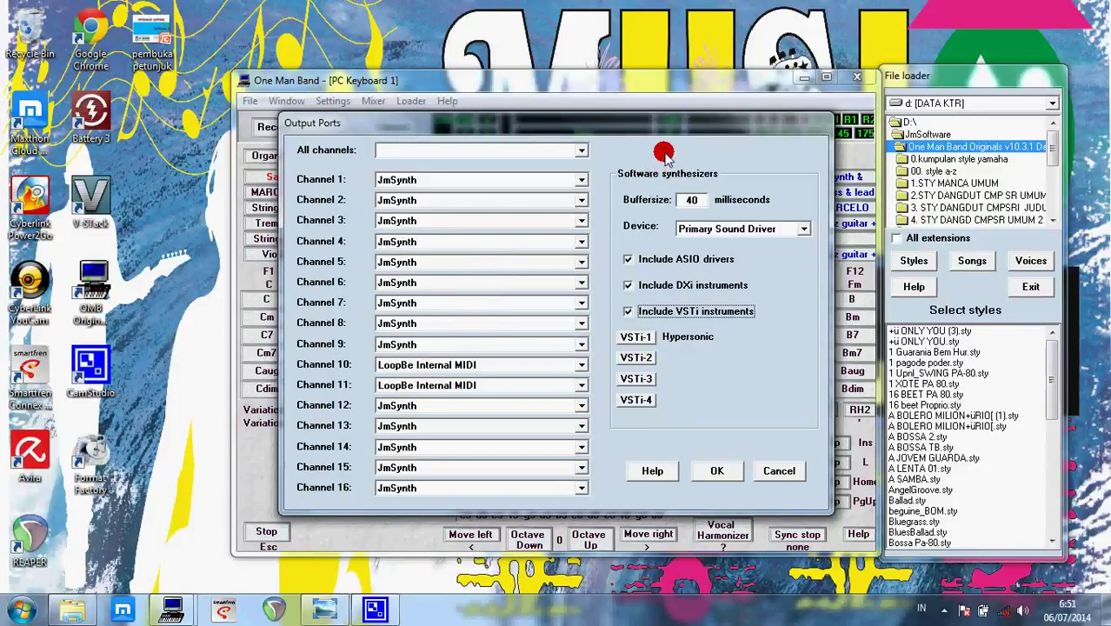
- Assign USB2.0-MIDI as the output port for all channels
click(581, 150)
click(581, 151)
click(581, 149)
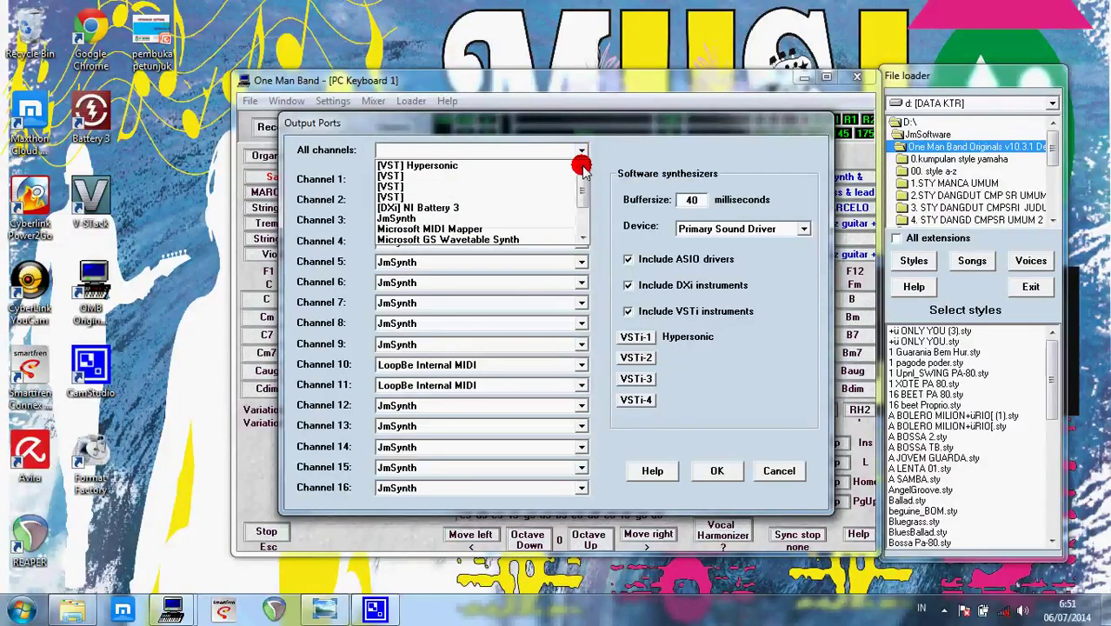
drag(584, 179, 578, 218)
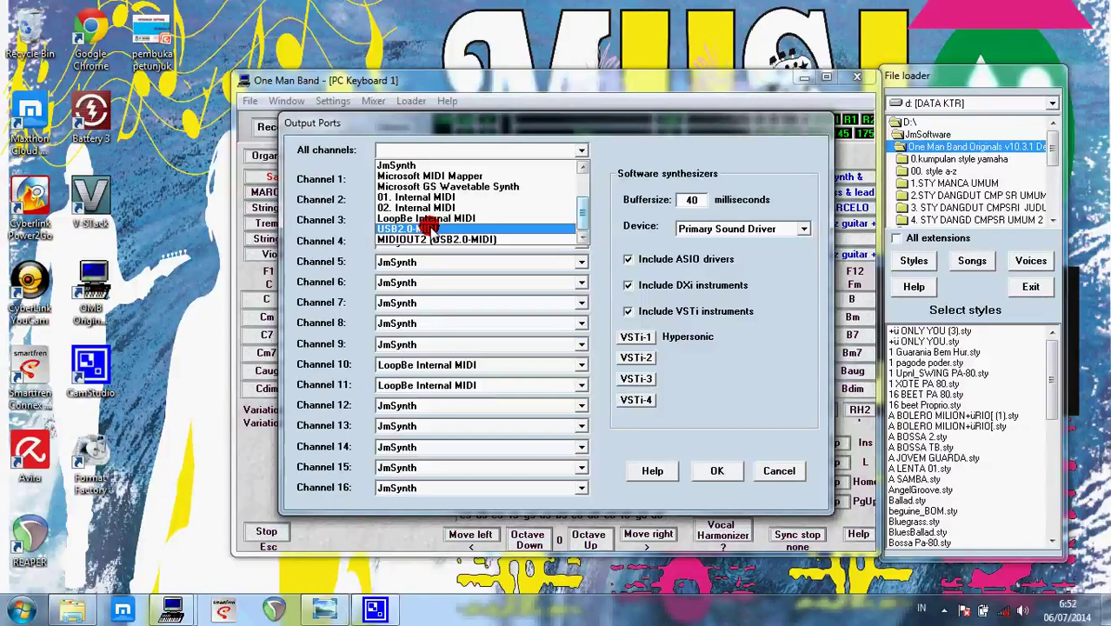
click(428, 228)
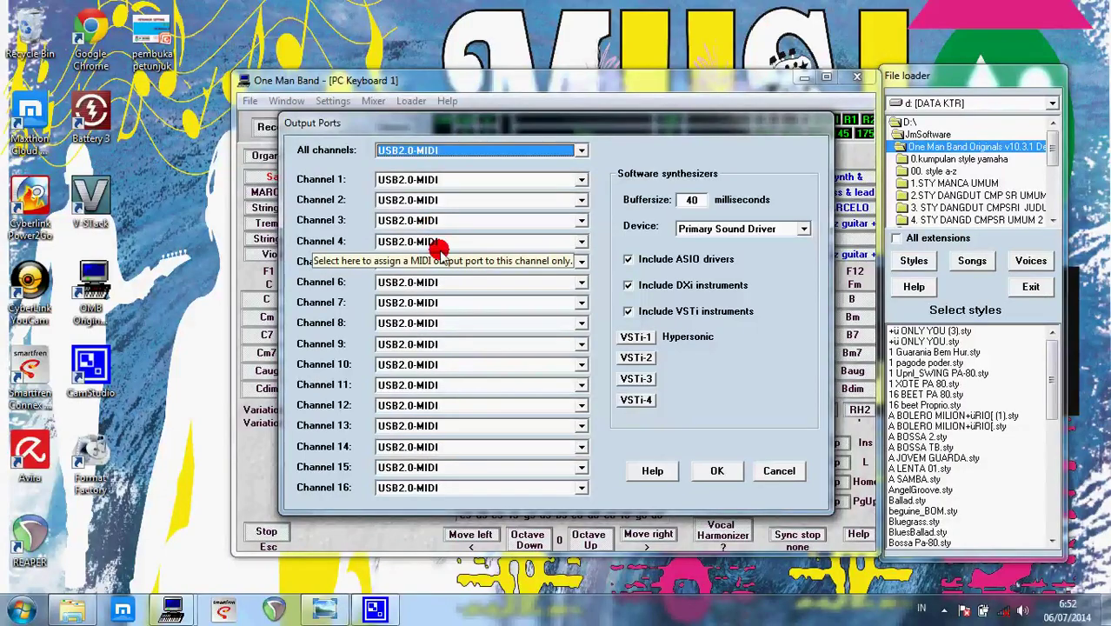
- Route channels 10 and 11 to LoopBe Internal MIDI
click(457, 365)
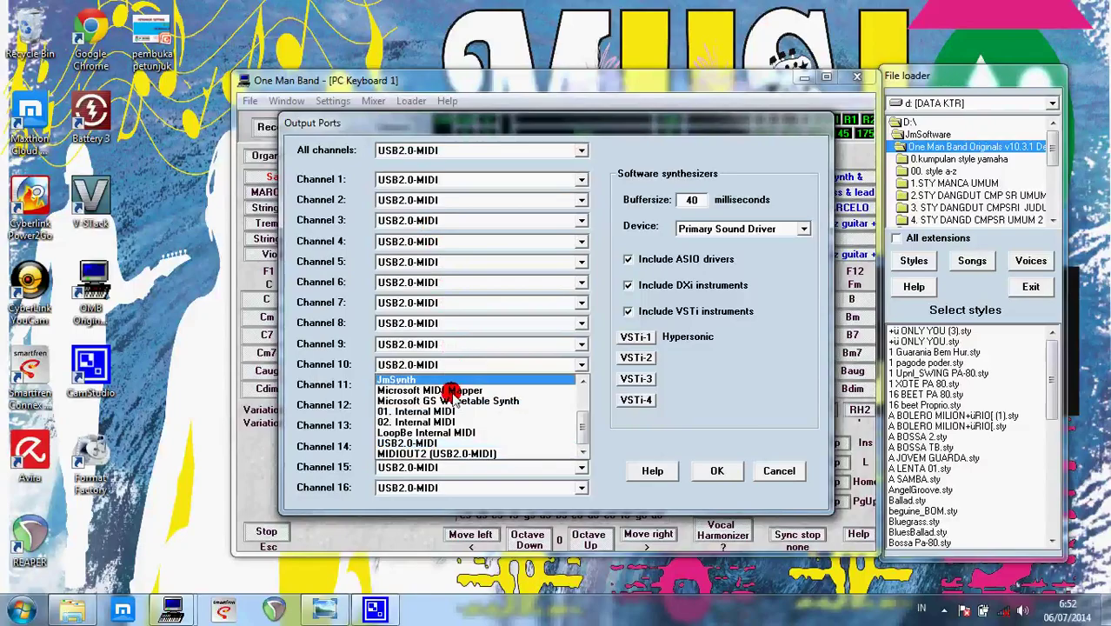
click(441, 433)
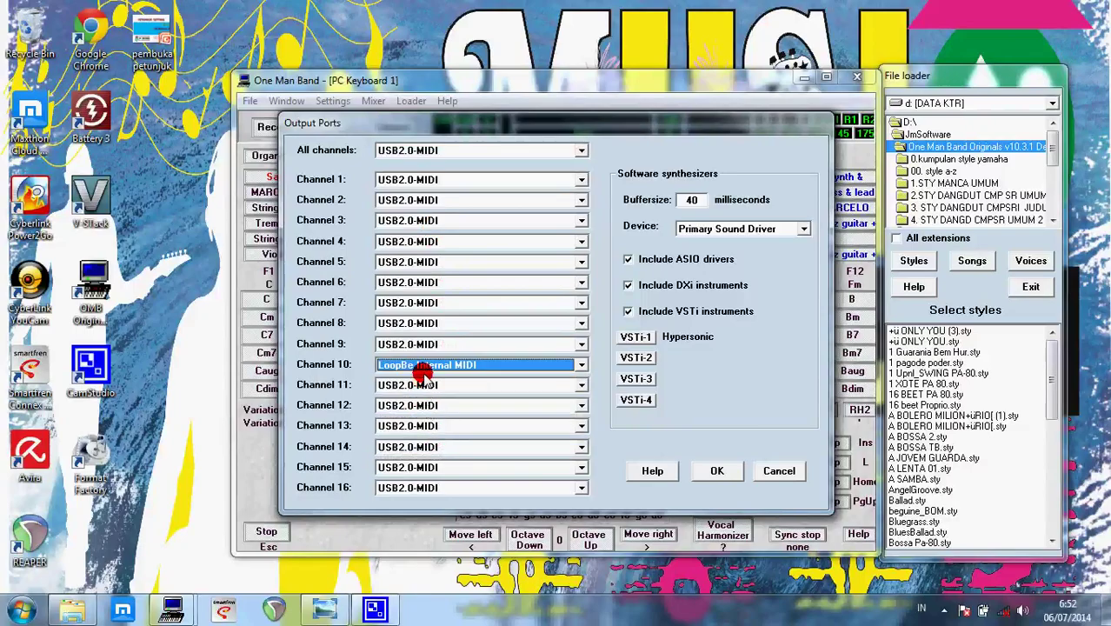
click(430, 383)
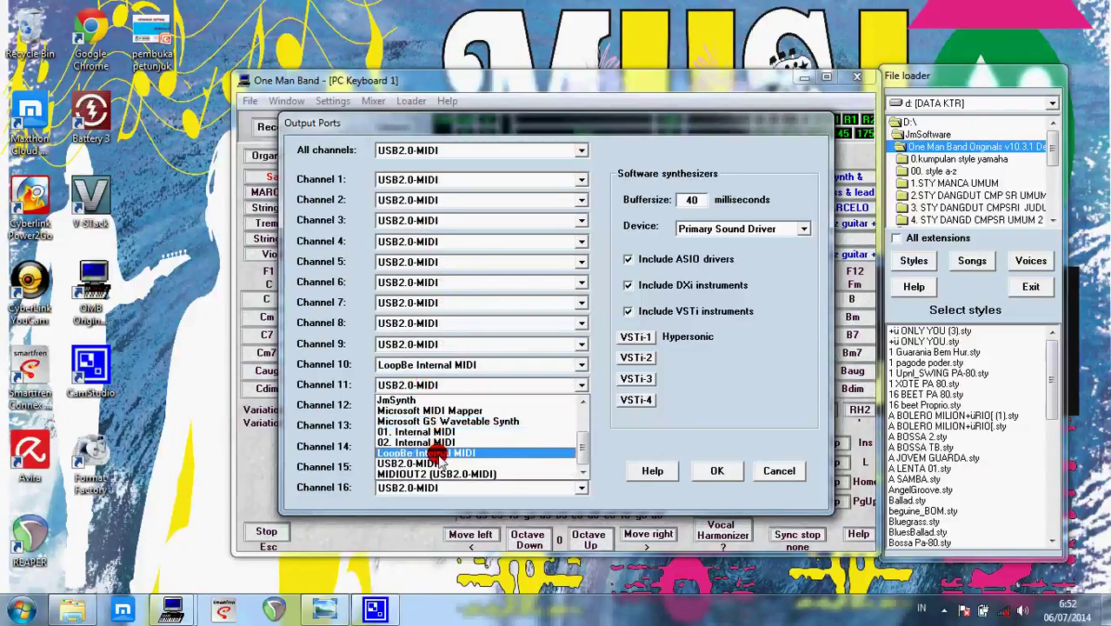
click(438, 454)
- Try LoopBe Internal MIDI and JmSynth as channel 14's output port and return it to USB2.0-MIDI
click(438, 447)
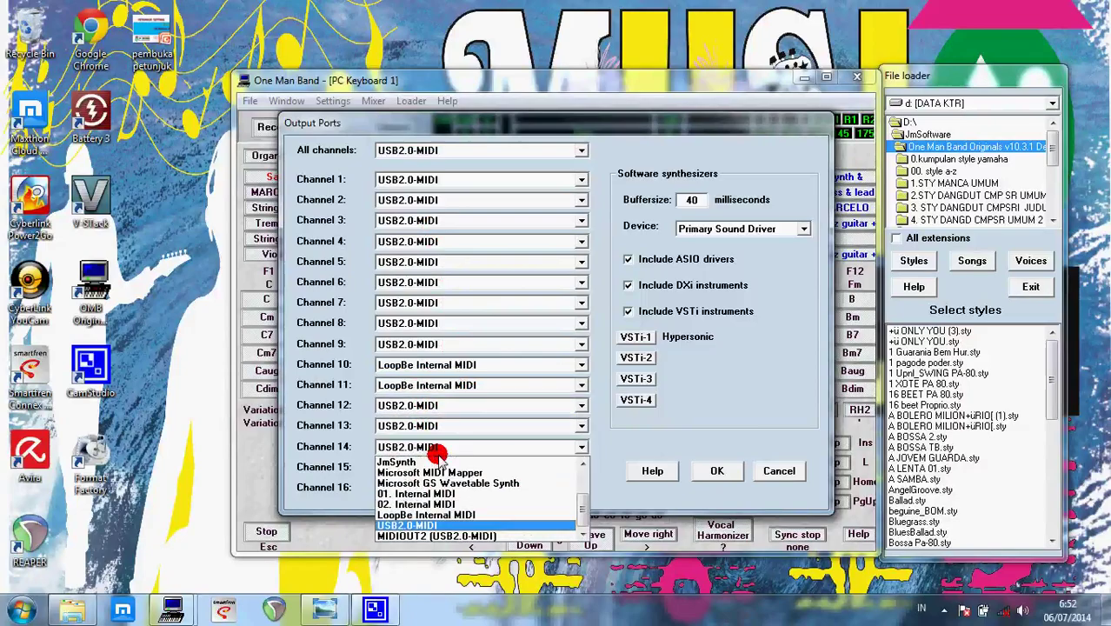
click(446, 514)
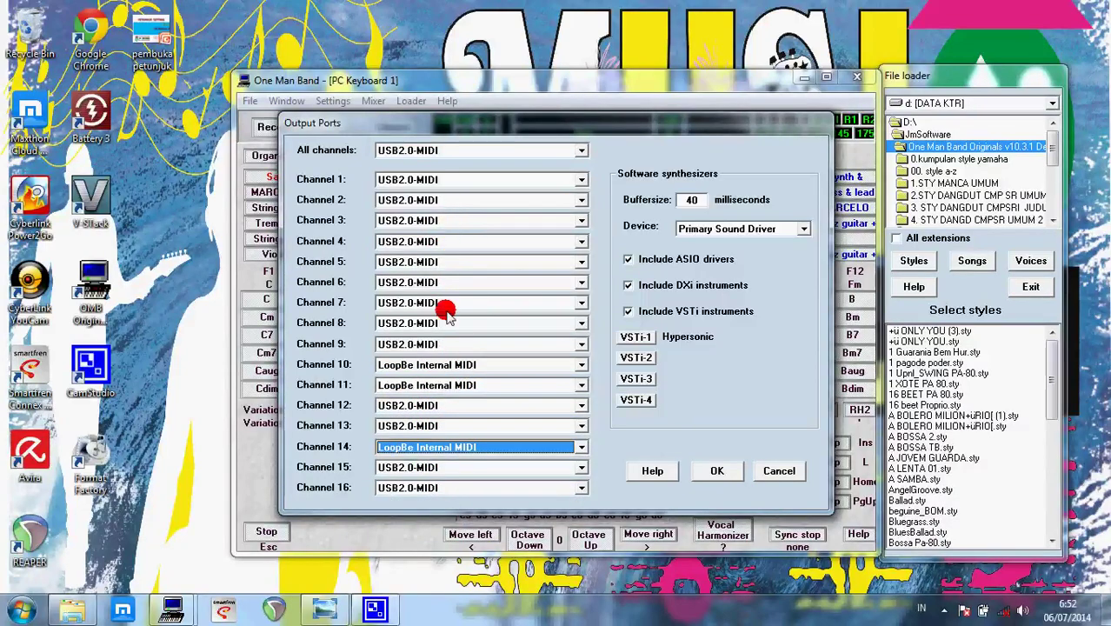
click(500, 448)
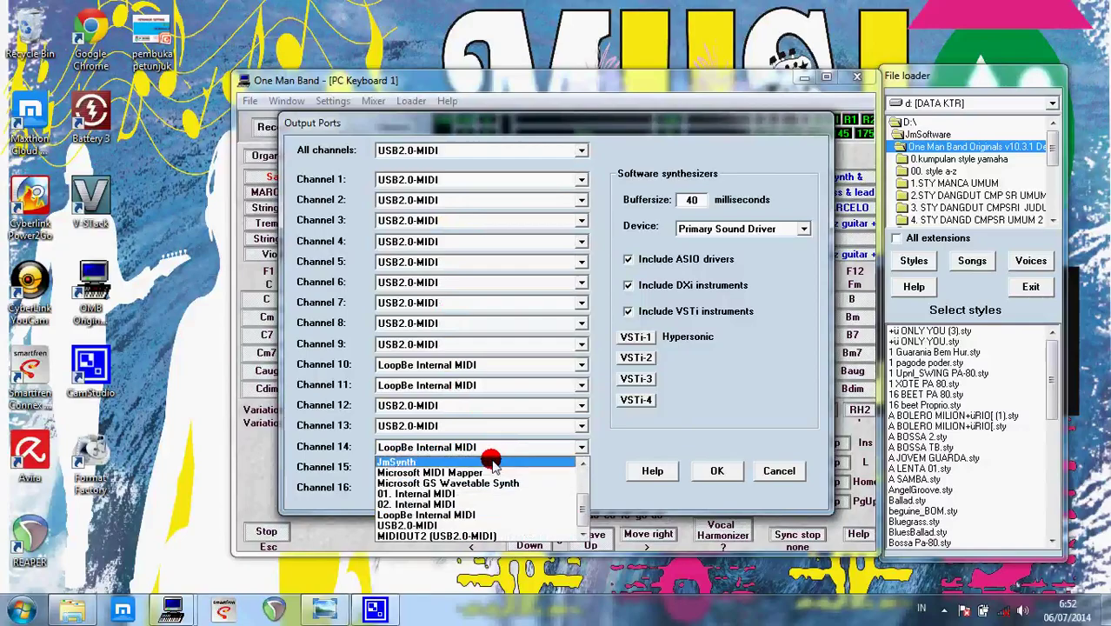
click(493, 461)
click(491, 448)
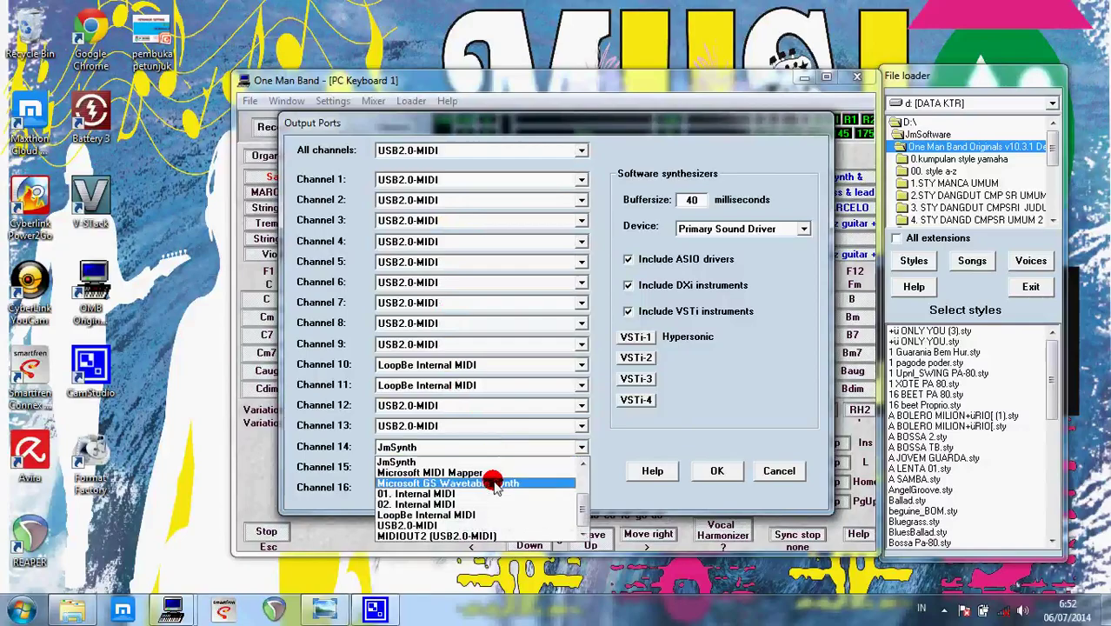
click(482, 526)
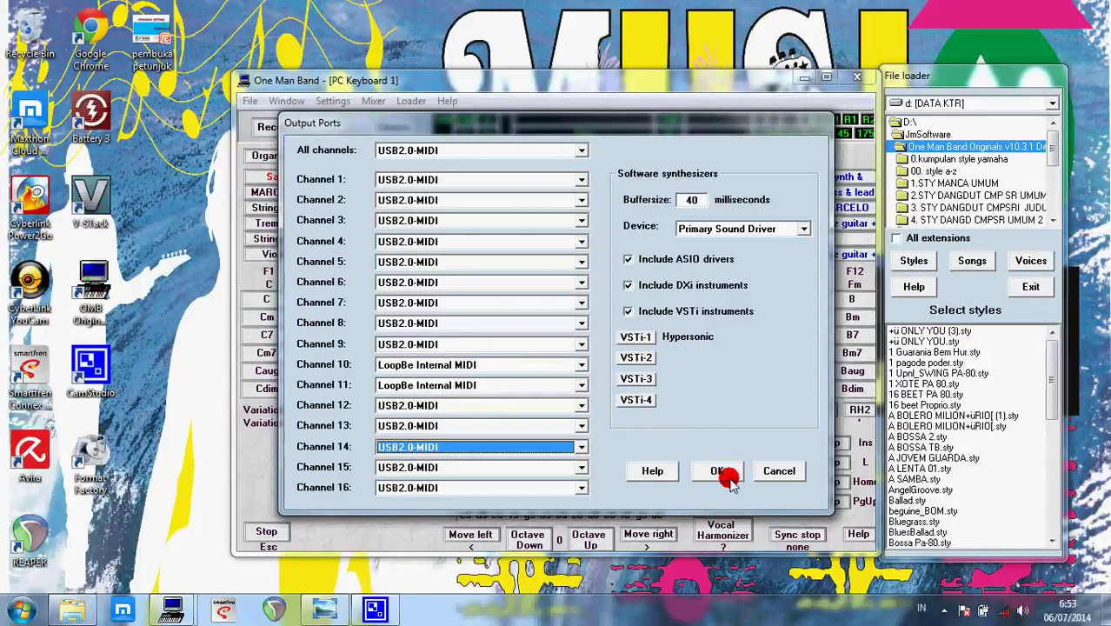
- Set all channels to JmSynth, with channels 10 and 11 routed to LoopBe Internal MIDI
click(553, 151)
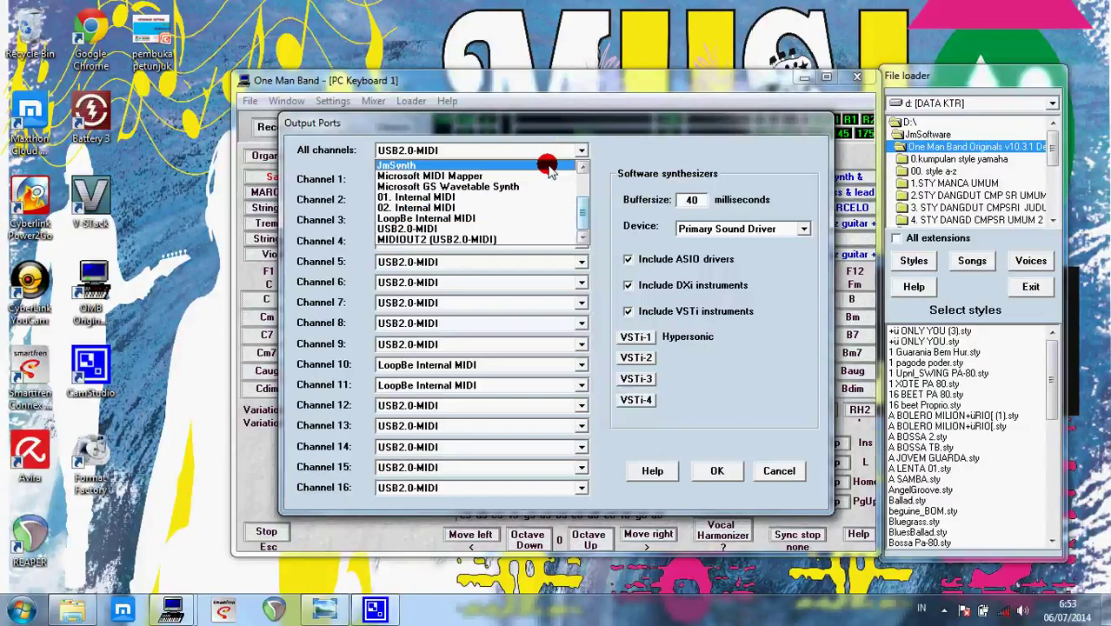
click(550, 166)
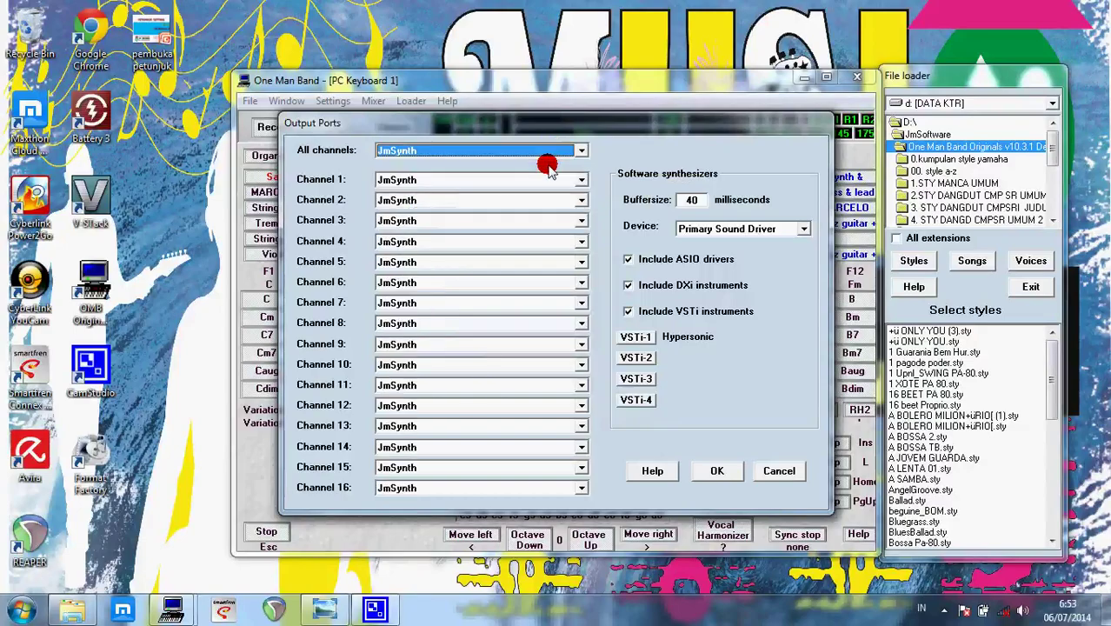
click(503, 365)
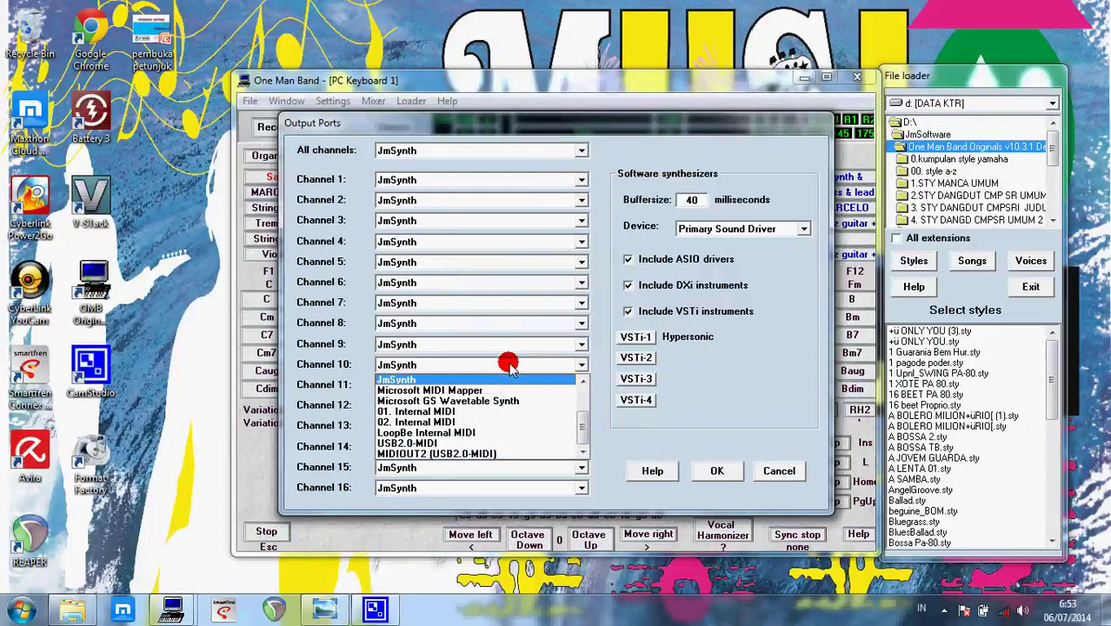
click(500, 432)
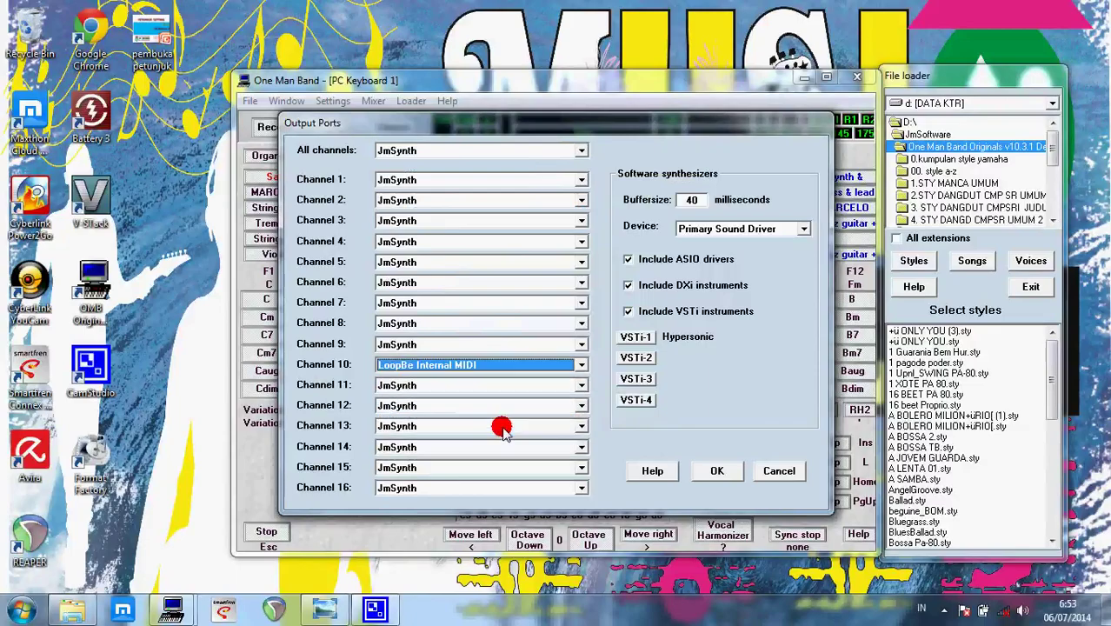
click(477, 385)
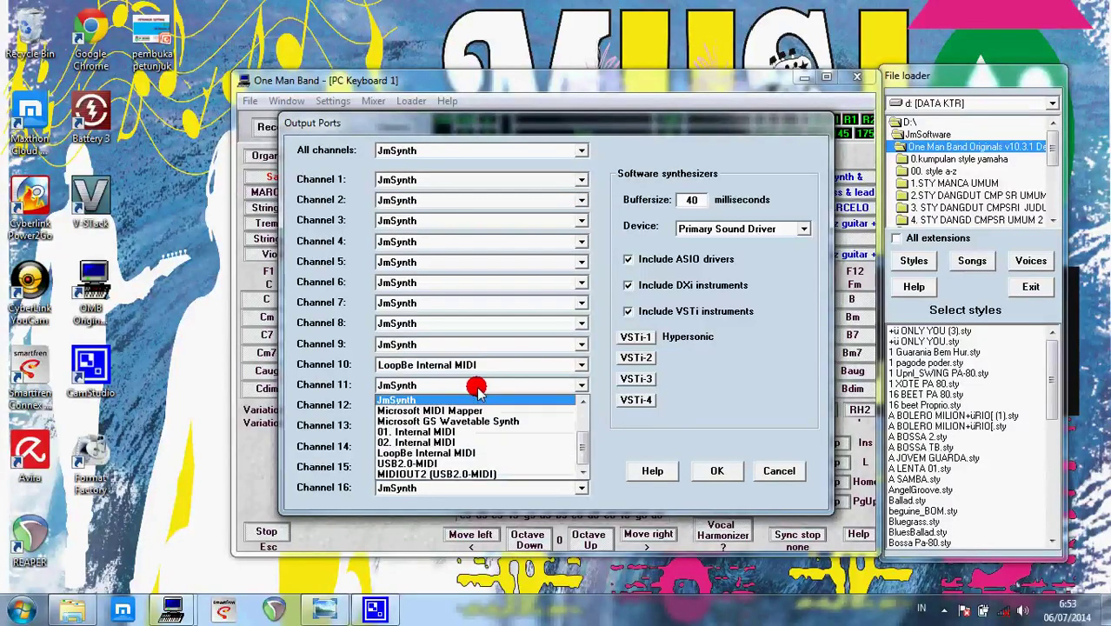
click(483, 453)
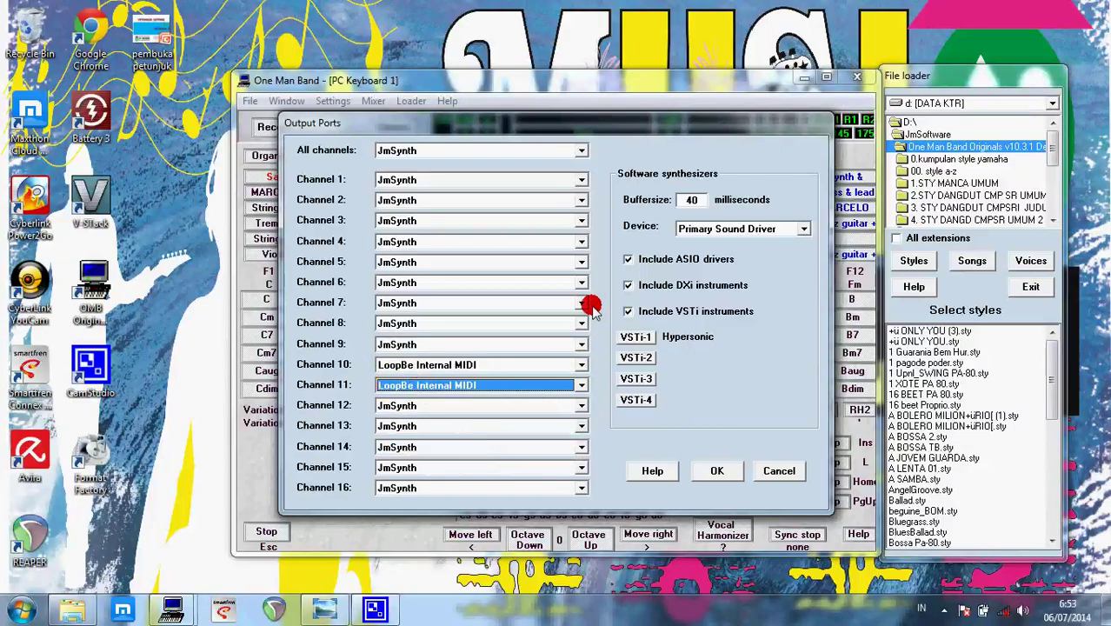
click(627, 259)
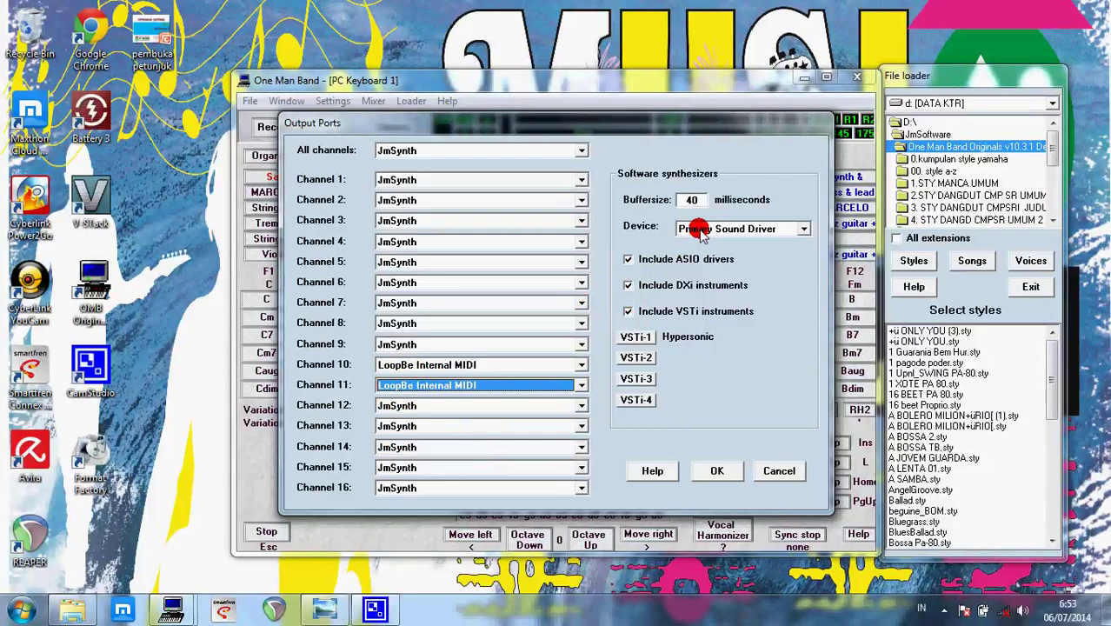
click(636, 261)
click(628, 259)
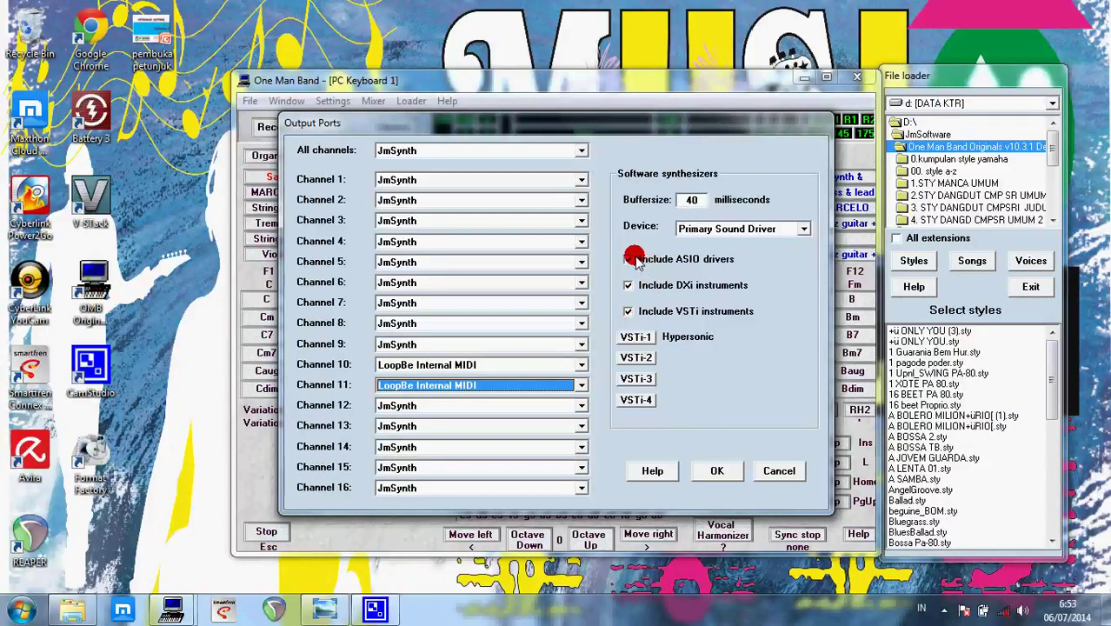
- Apply the MIDI output port assignments and exit One Man Band, confirming the exit
click(715, 469)
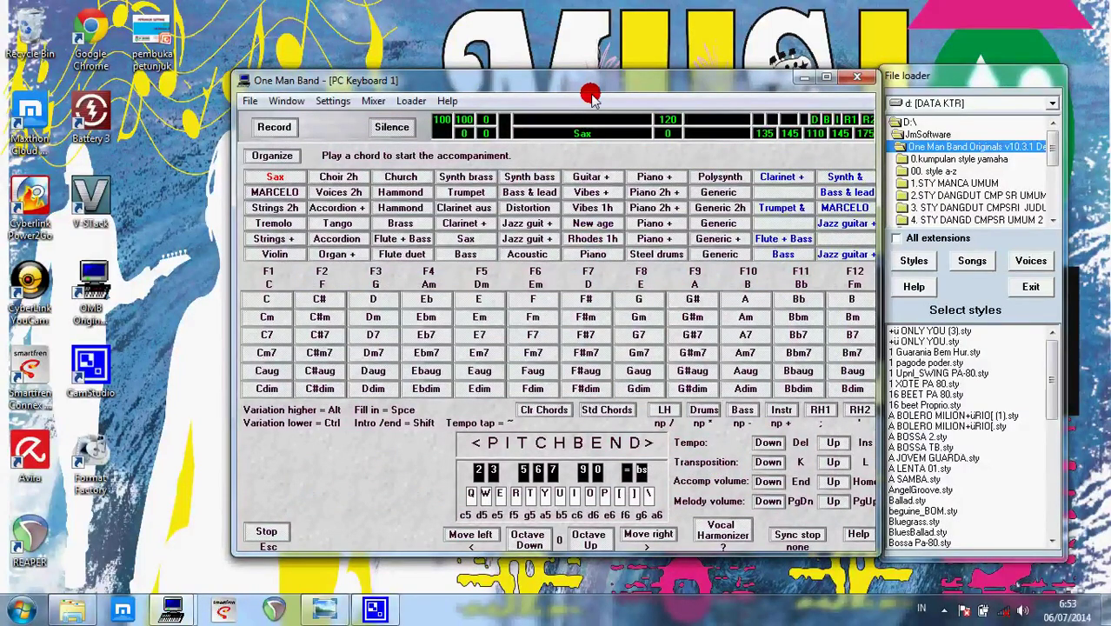
drag(589, 90, 580, 85)
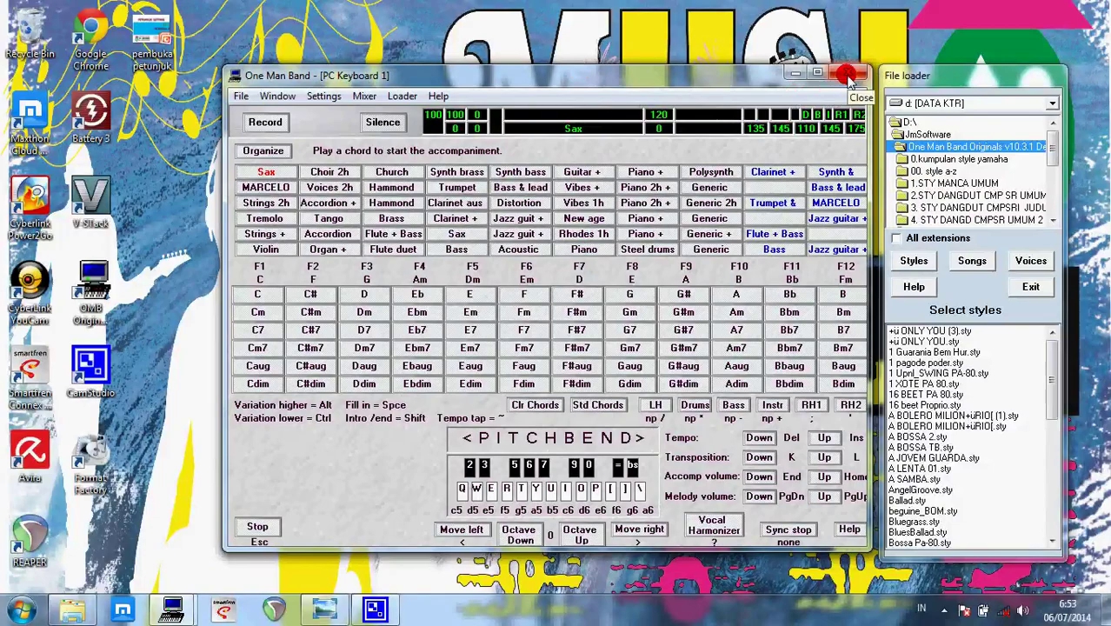
drag(677, 79, 685, 85)
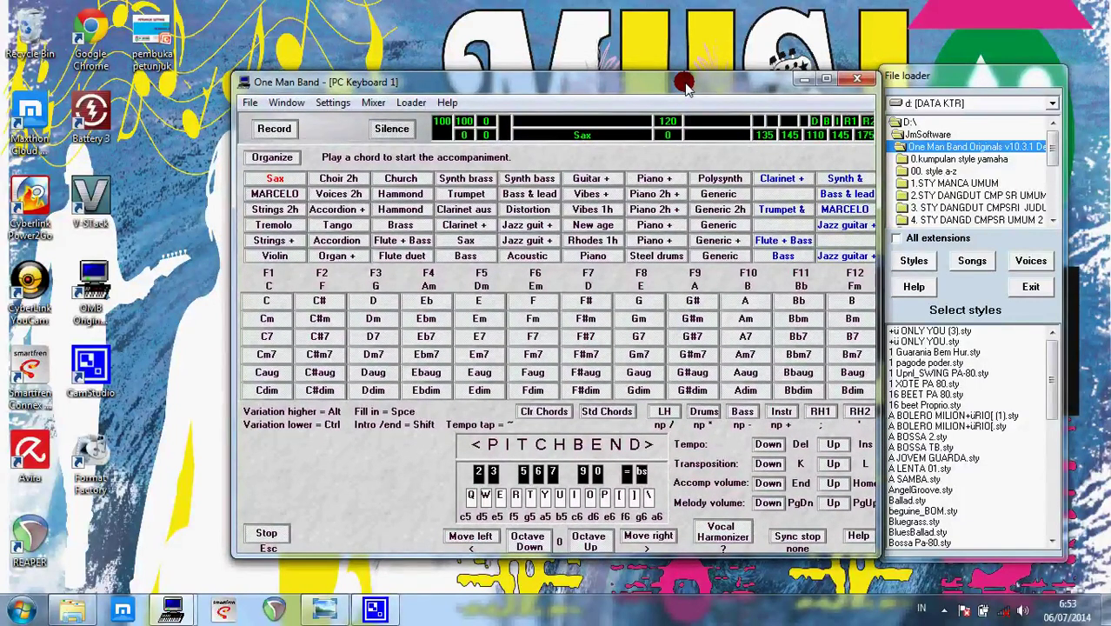
click(857, 82)
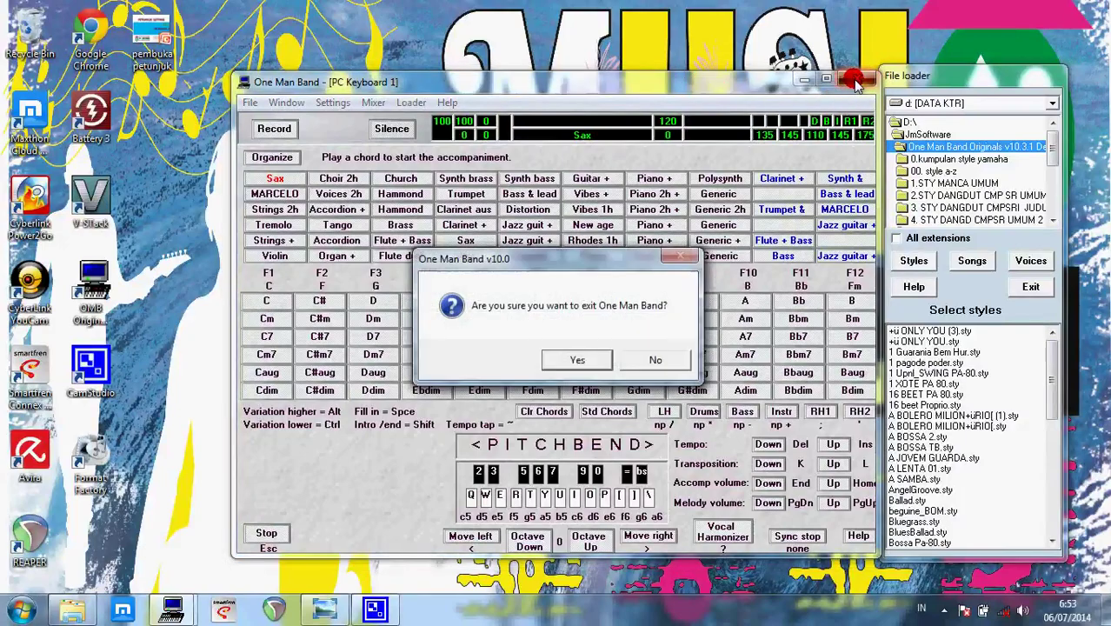
click(576, 356)
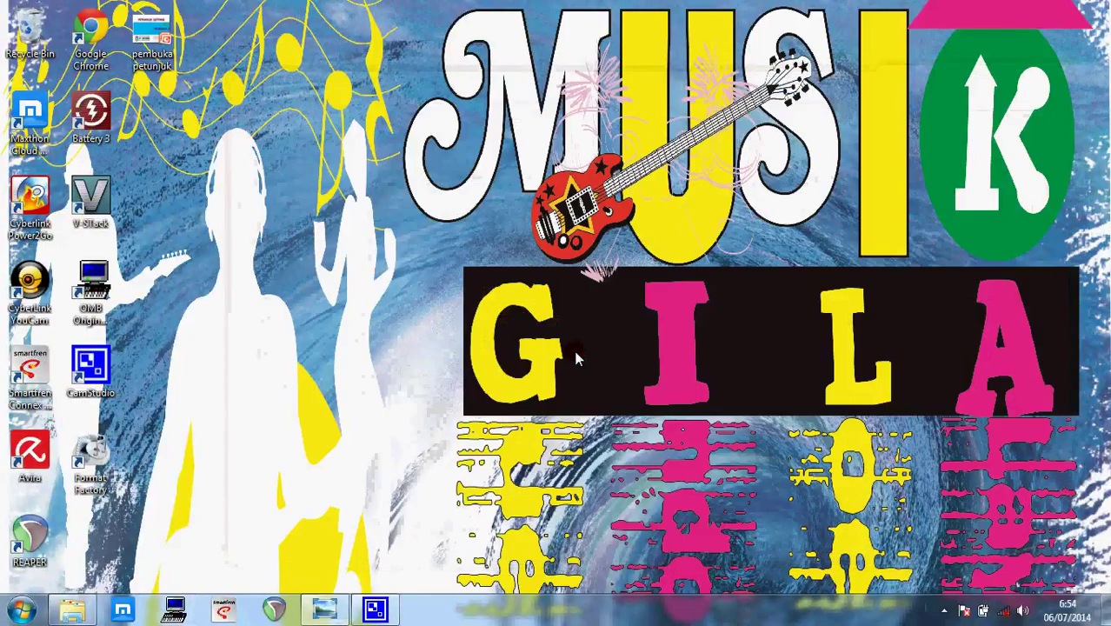
right_click(517, 106)
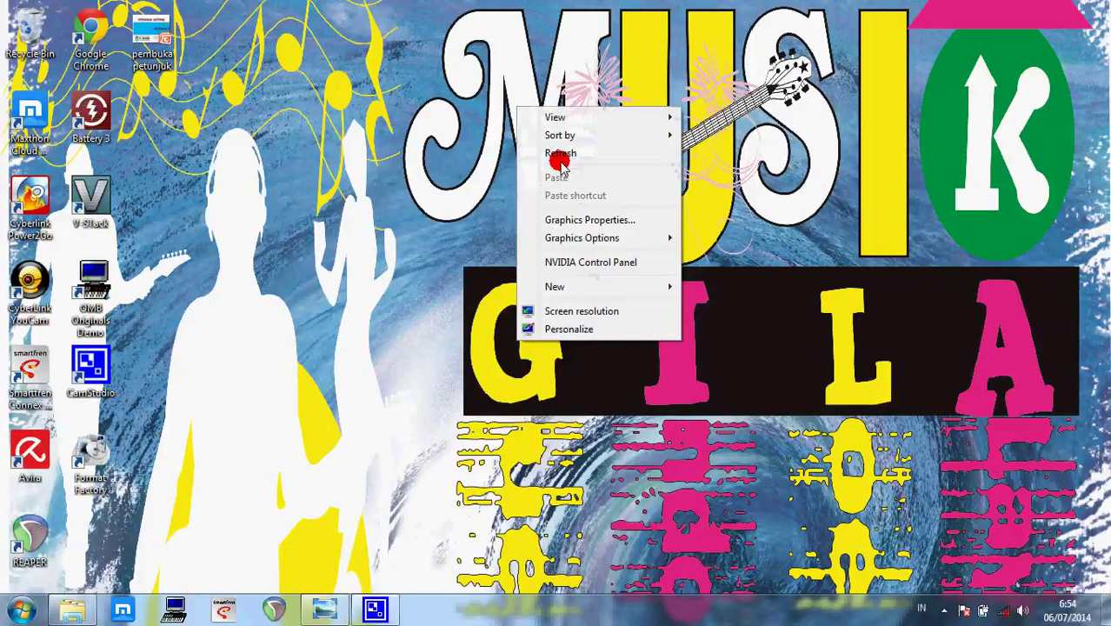
click(525, 154)
right_click(516, 116)
click(560, 164)
right_click(475, 103)
click(524, 154)
right_click(501, 93)
click(536, 138)
right_click(511, 99)
click(557, 146)
- Relaunch One Man Band from the desktop and dismiss the missing-style notice
double_click(115, 278)
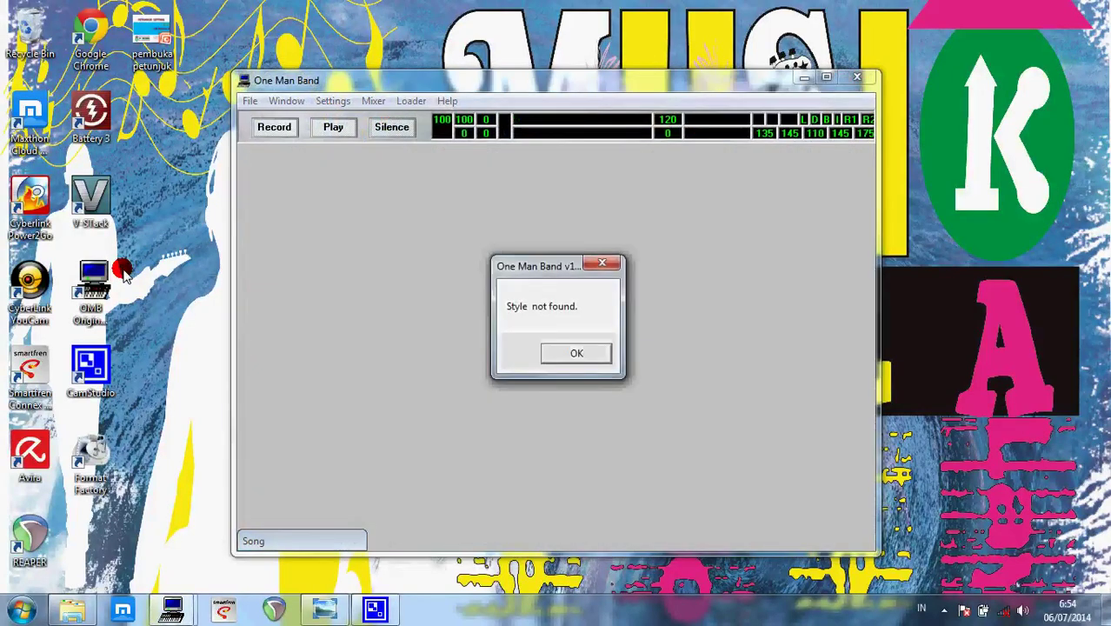
click(572, 353)
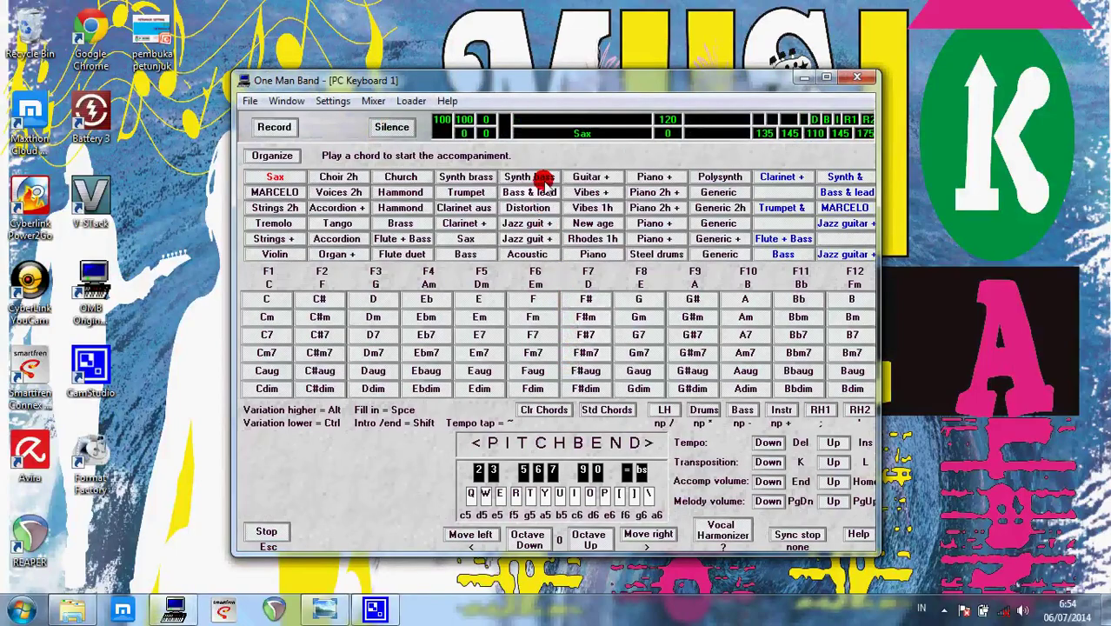
click(396, 104)
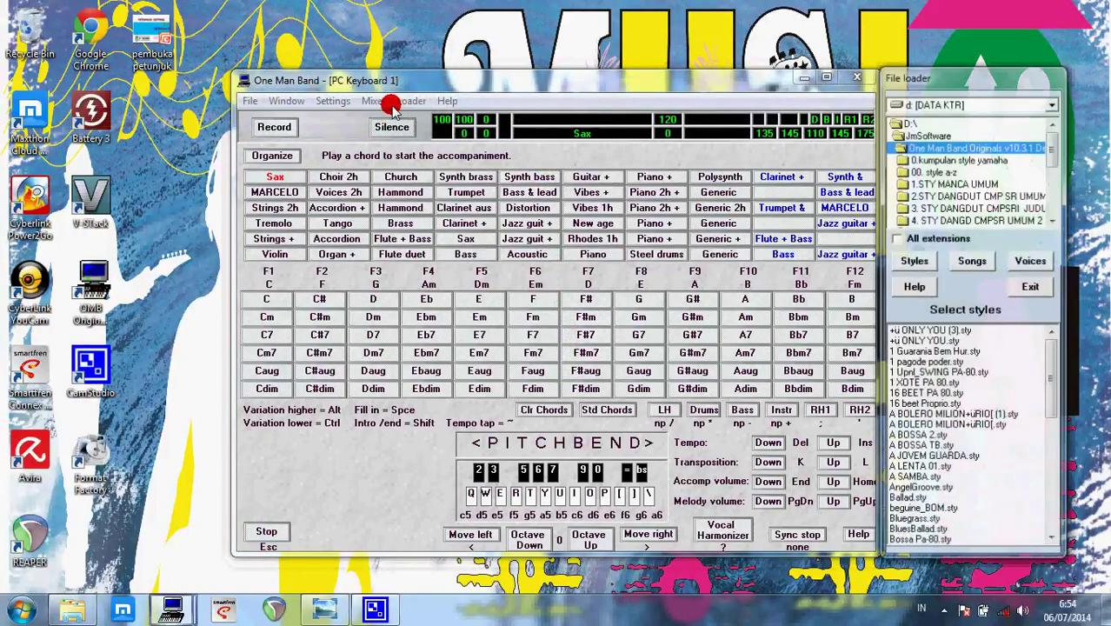
- Check the saved MIDI output port assignments of all channels and leave them without changes
click(342, 103)
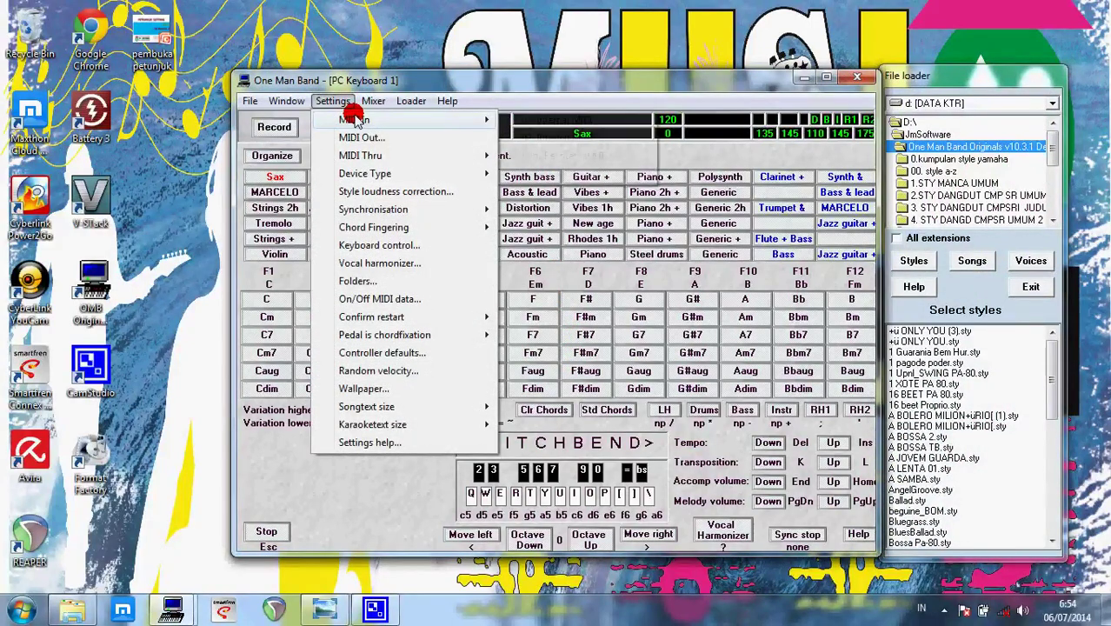
click(405, 138)
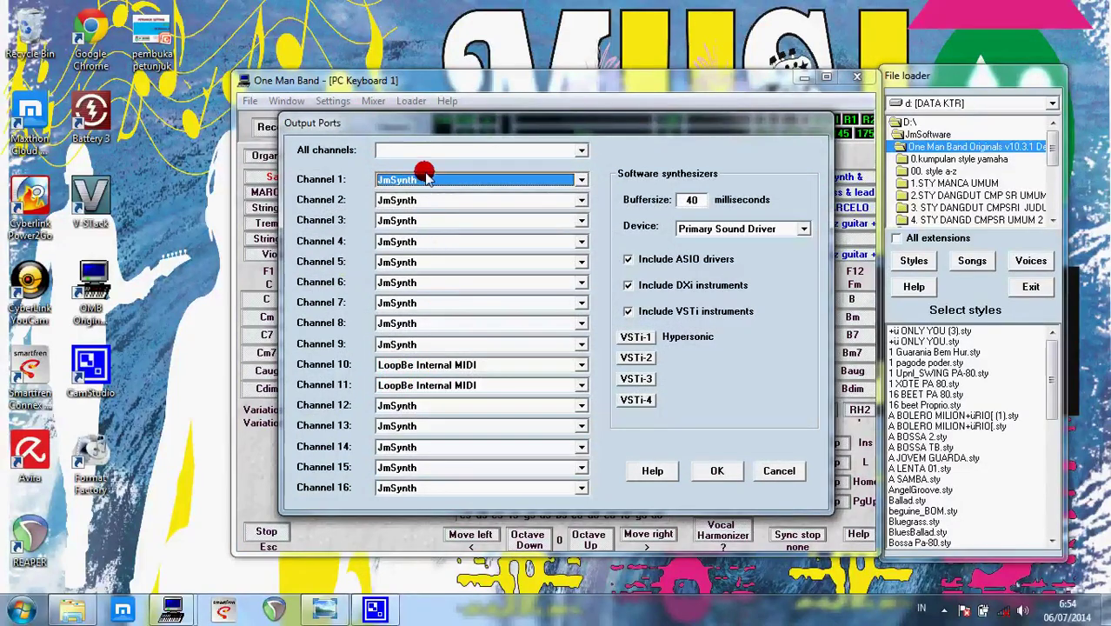
click(787, 472)
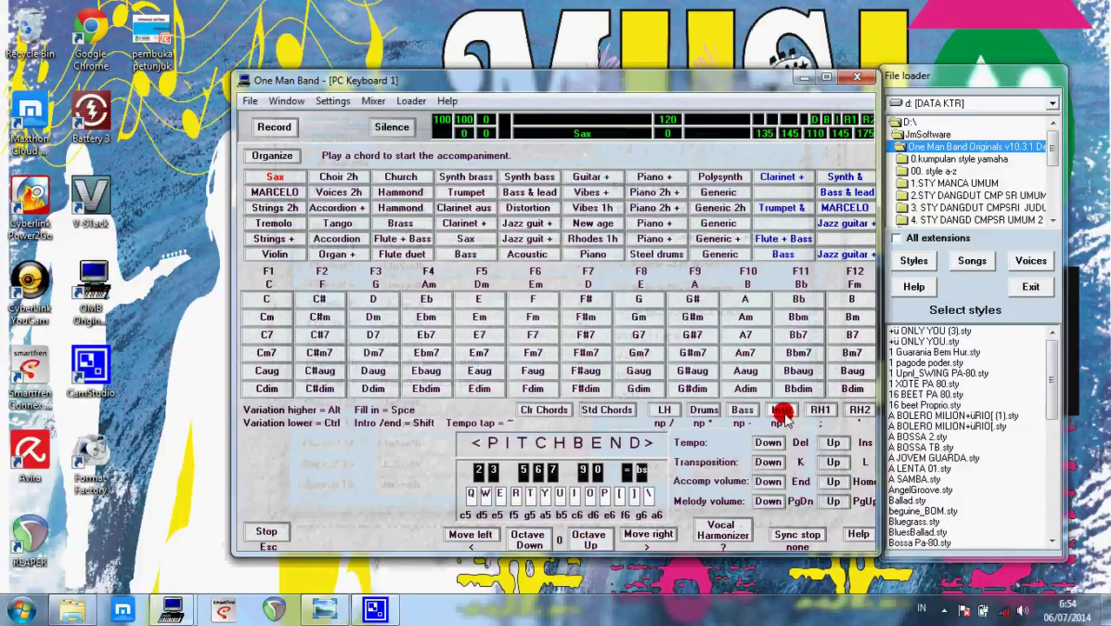
- Select the Strings 2h voice for the PC keyboard
click(277, 210)
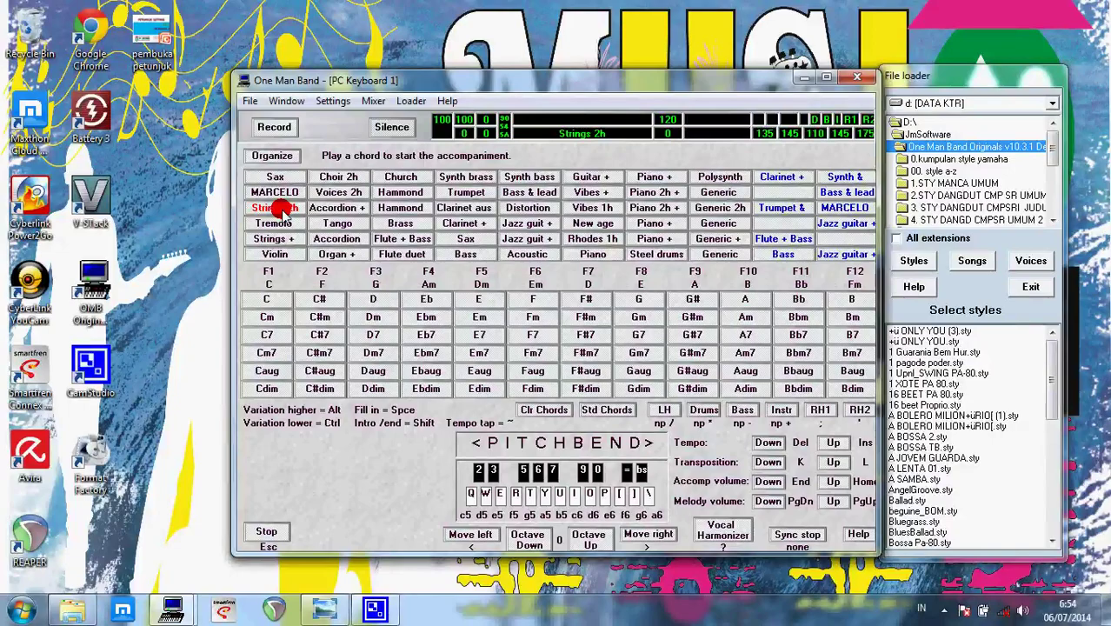
click(508, 148)
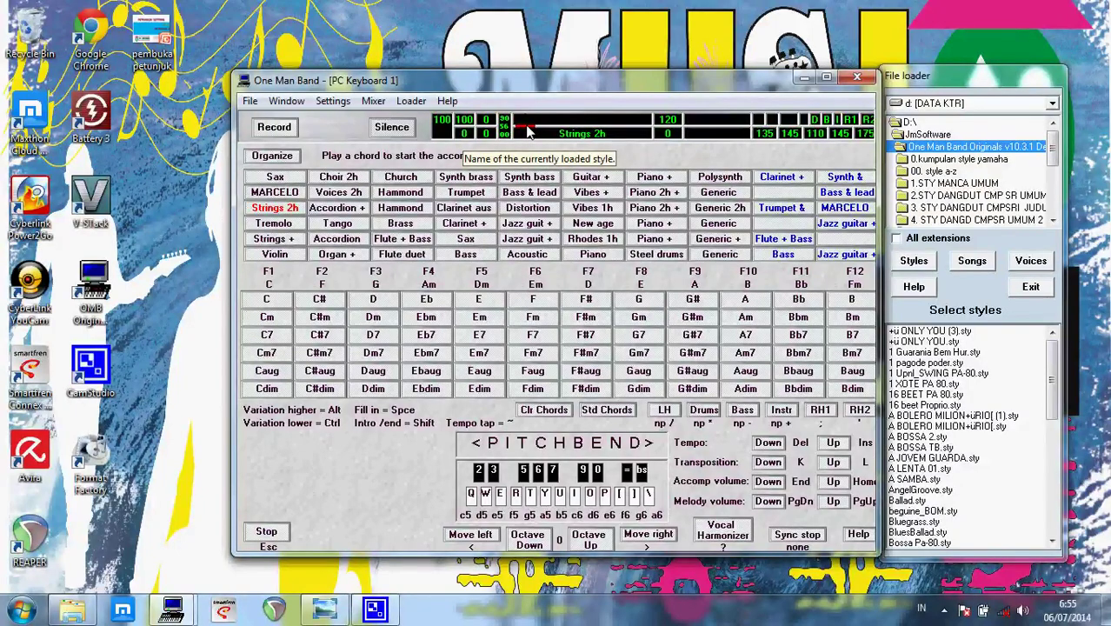
click(539, 11)
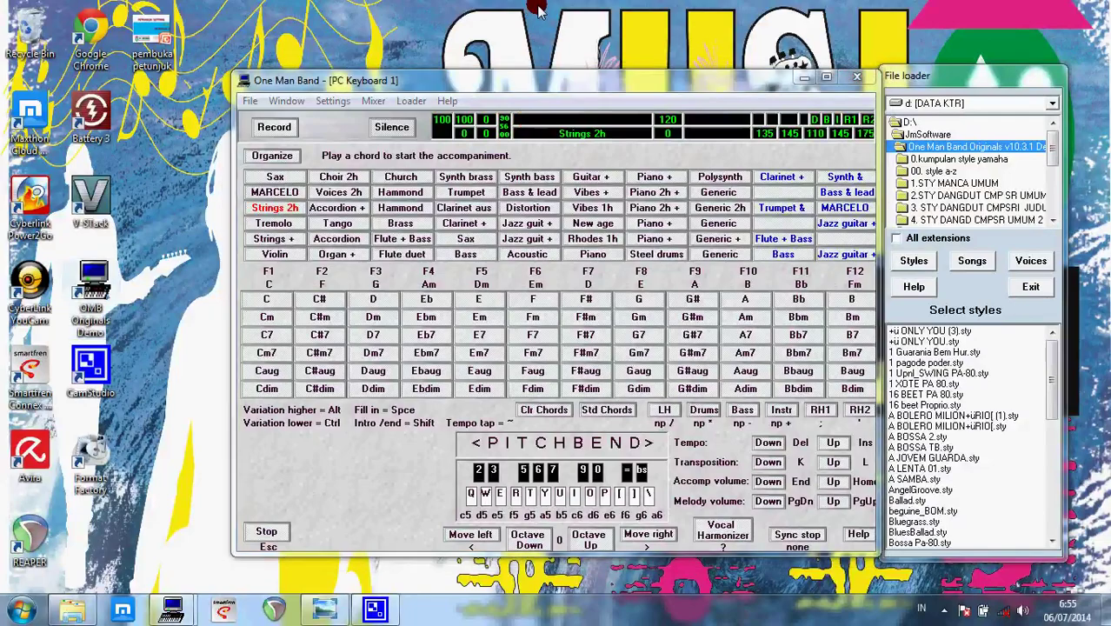
- Launch REAPER from the desktop and open its preferences
click(40, 536)
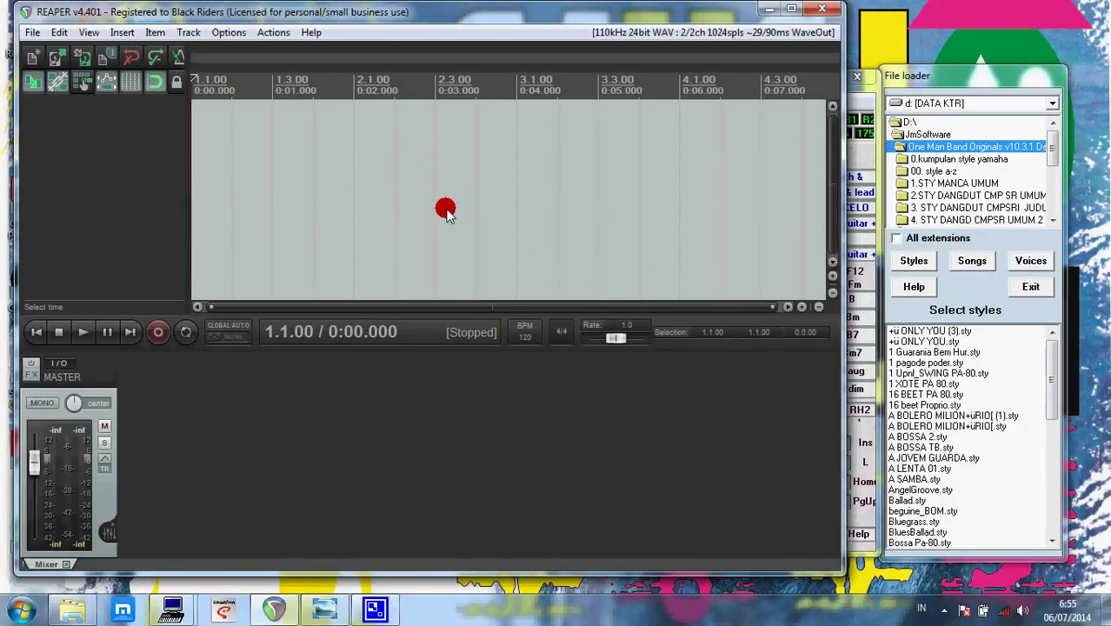
click(229, 32)
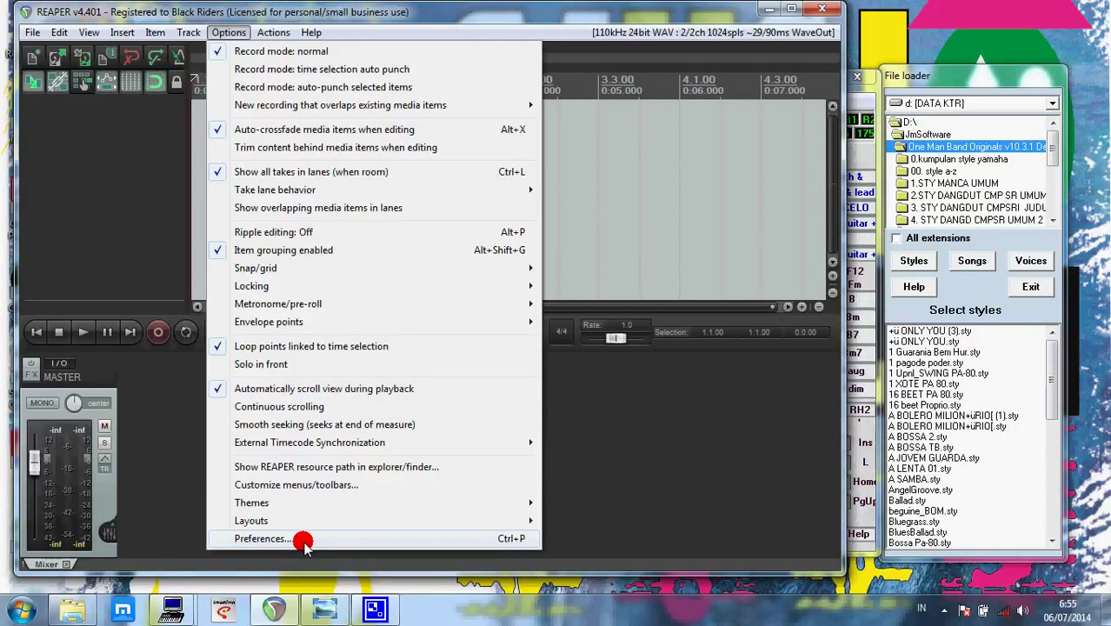
click(262, 538)
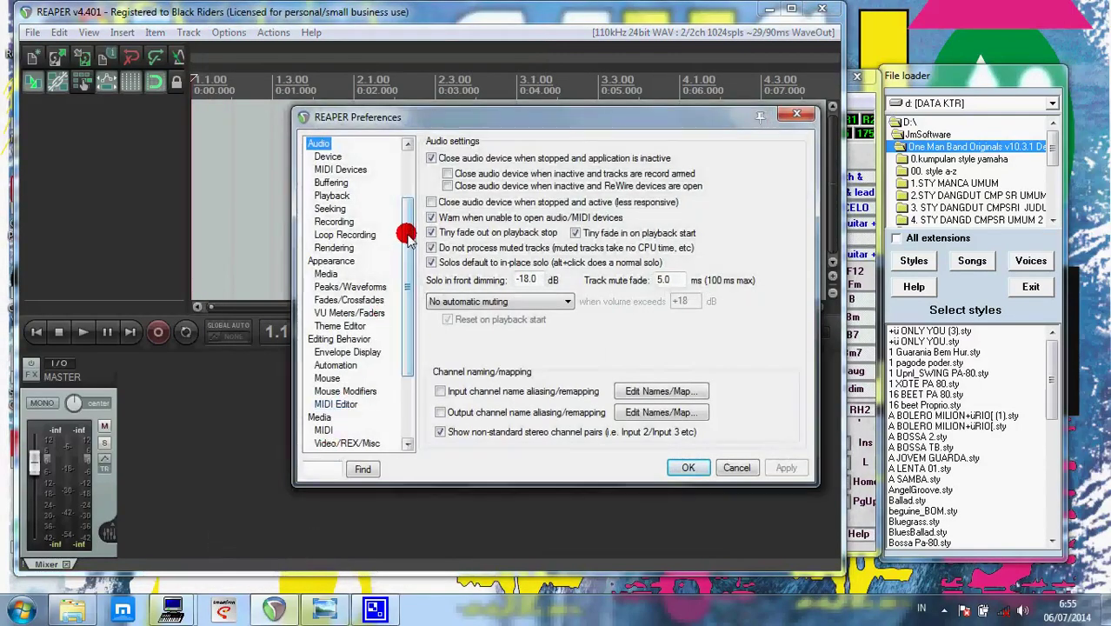
- Examine the audio device settings, including the audio system, sample rate and buffers
drag(407, 235, 410, 219)
click(413, 197)
drag(411, 199, 412, 164)
click(330, 233)
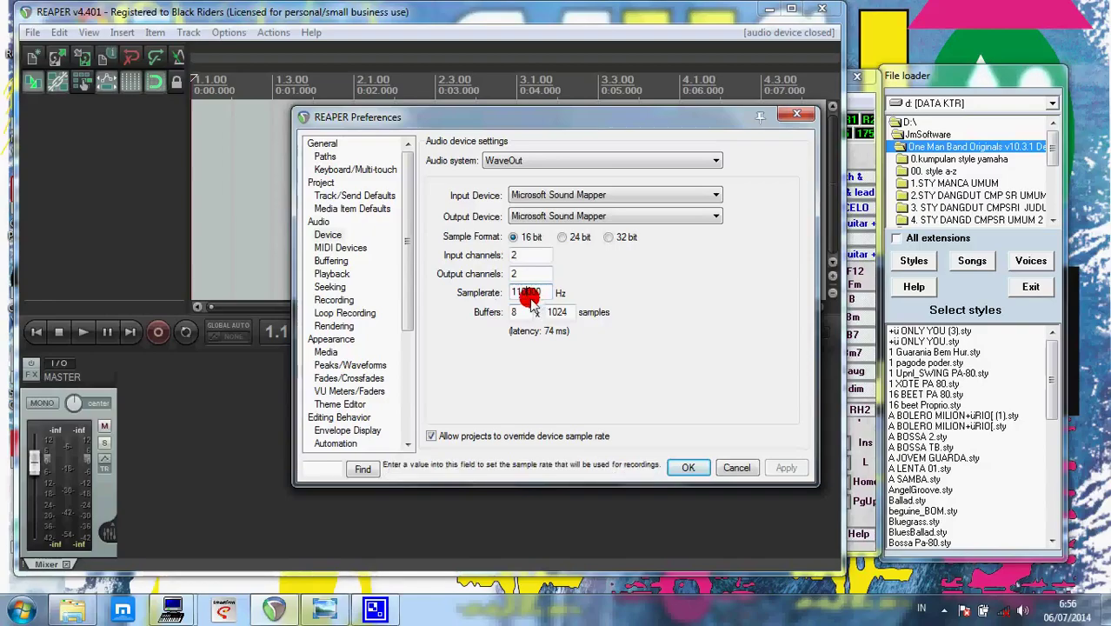
click(521, 293)
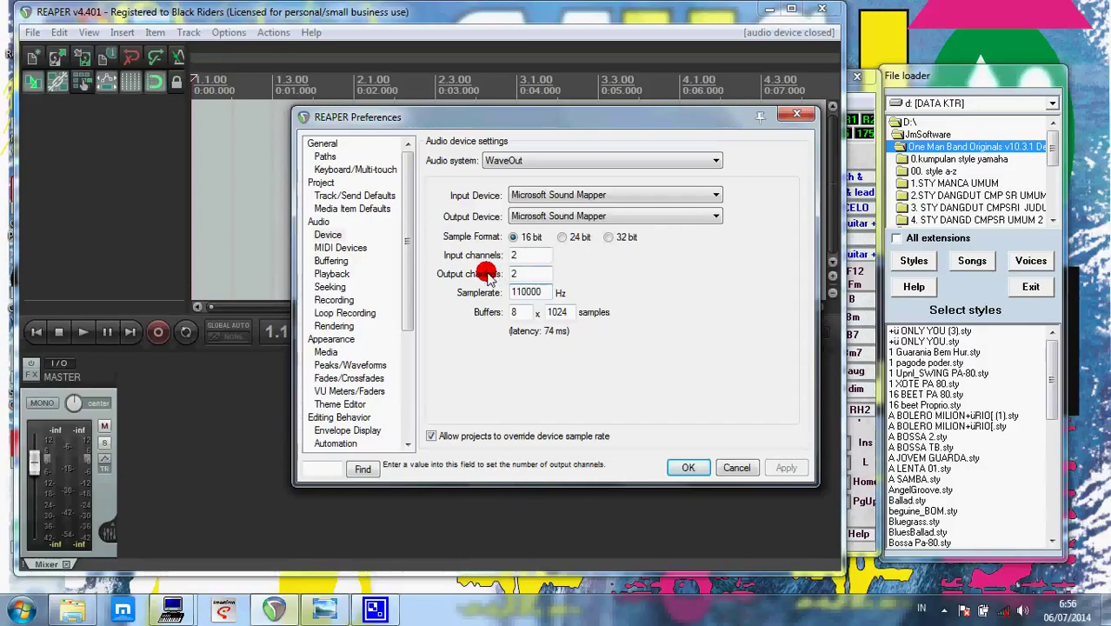
click(328, 235)
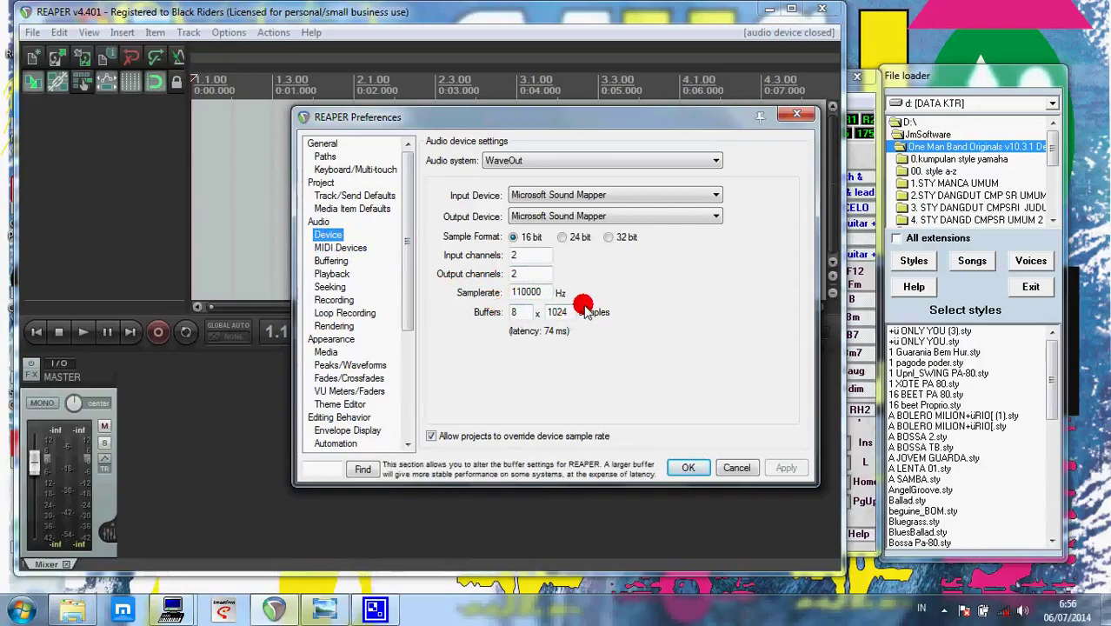
- In the MIDI device settings, disable input from LoopBe Internal MIDI and enable it again
click(338, 248)
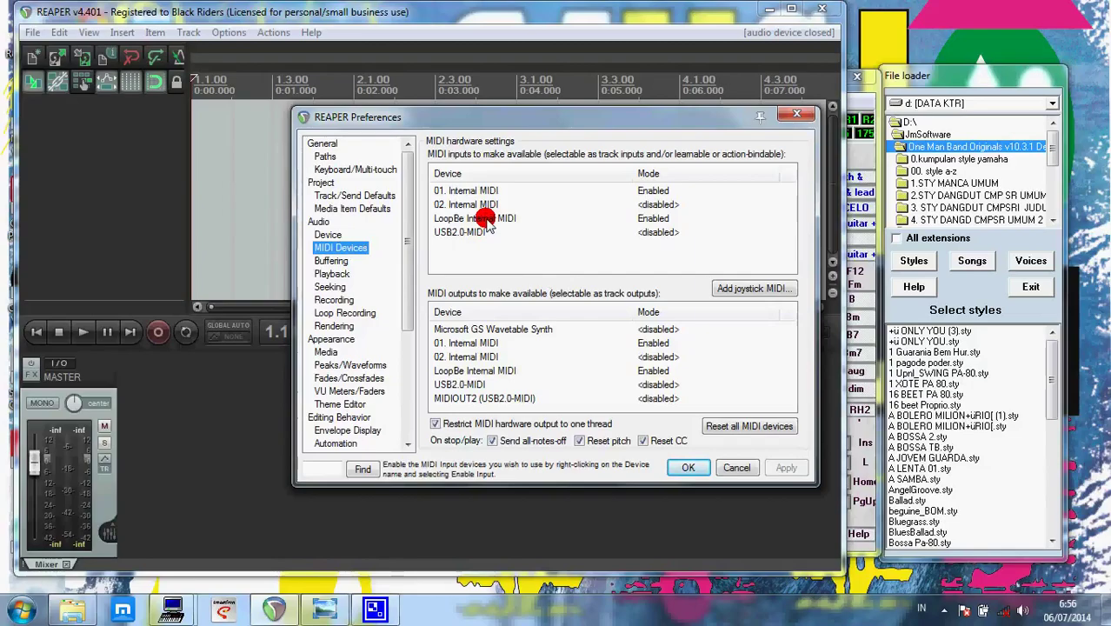
right_click(658, 220)
double_click(659, 220)
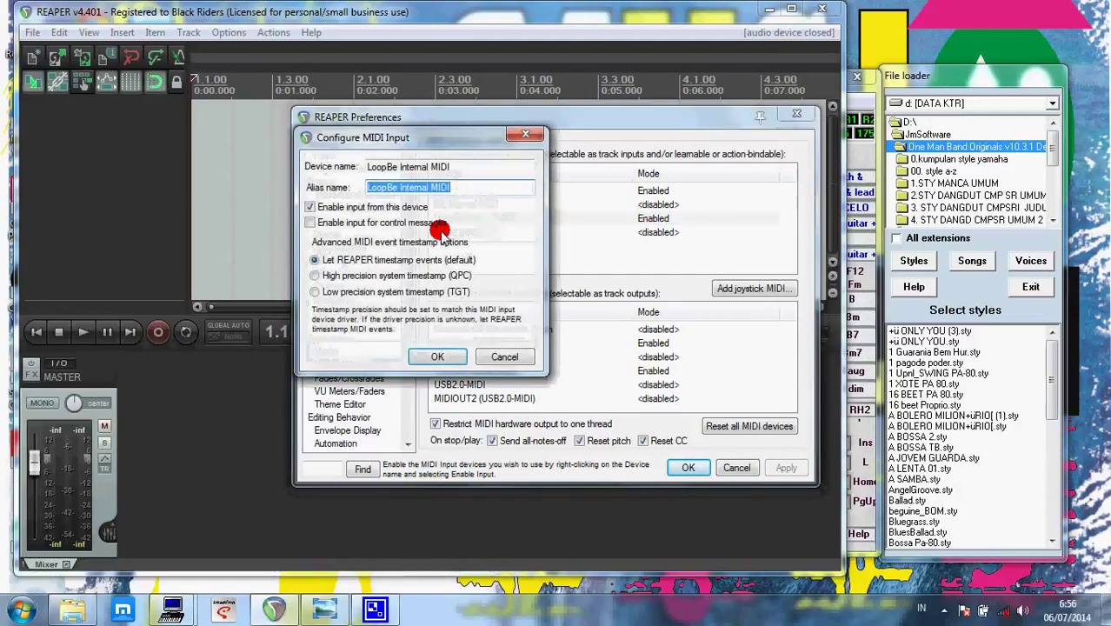
click(335, 208)
click(443, 357)
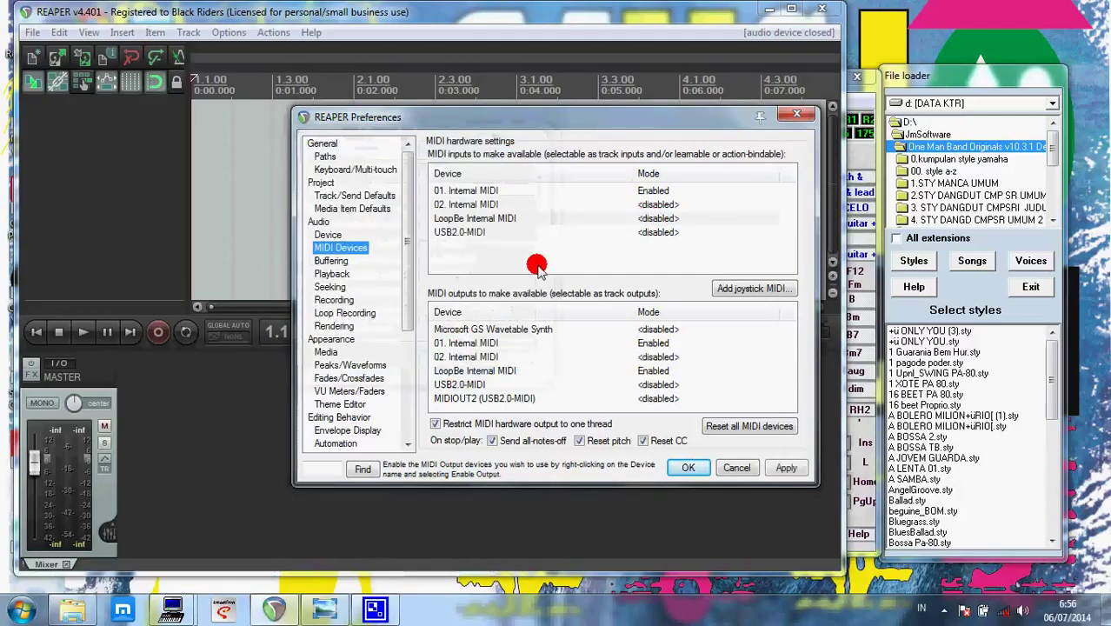
double_click(652, 217)
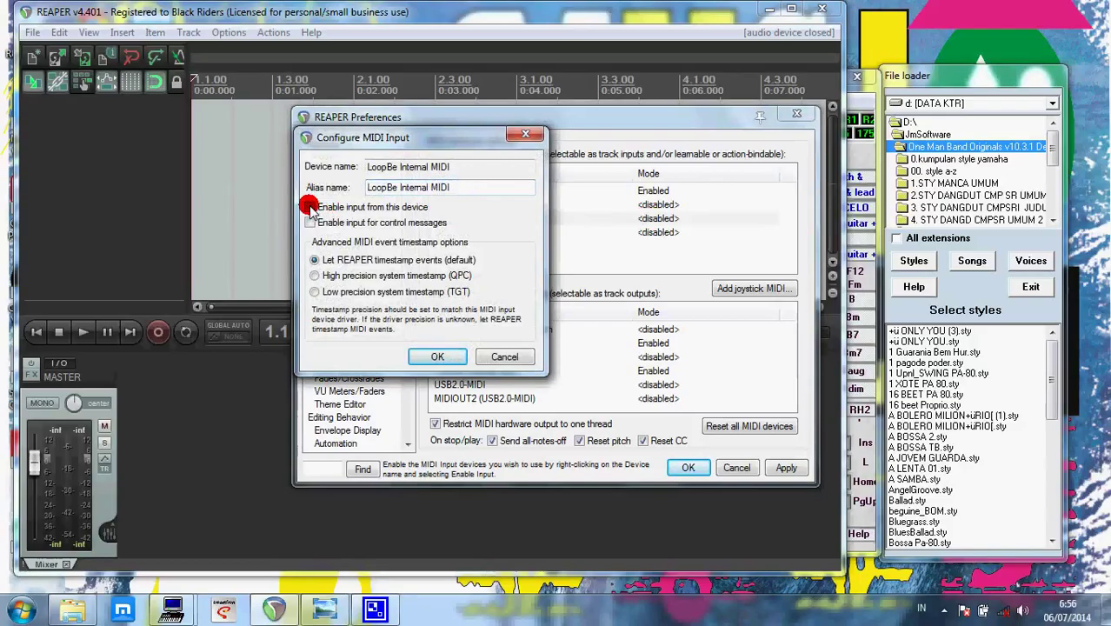
click(438, 356)
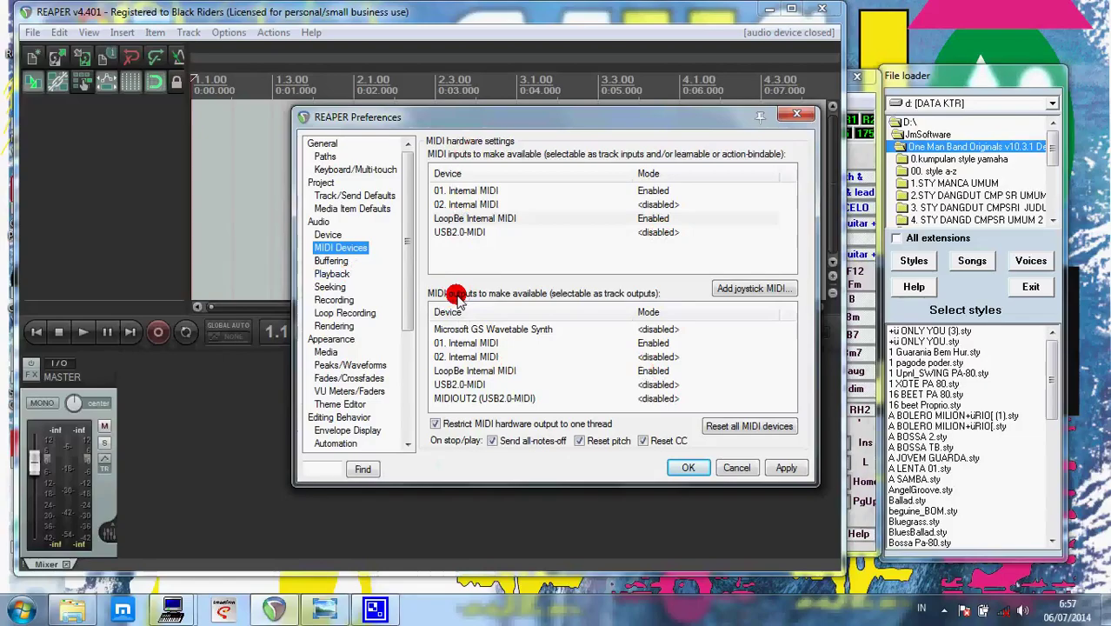
- Disable output to LoopBe Internal MIDI and enable it again
double_click(652, 371)
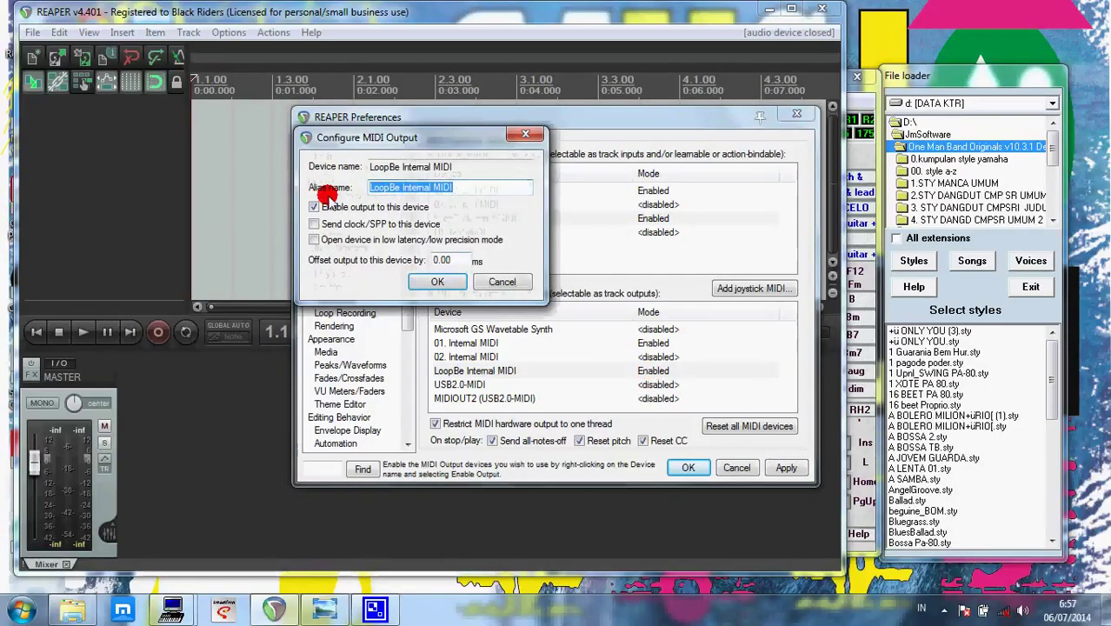
click(311, 207)
click(438, 282)
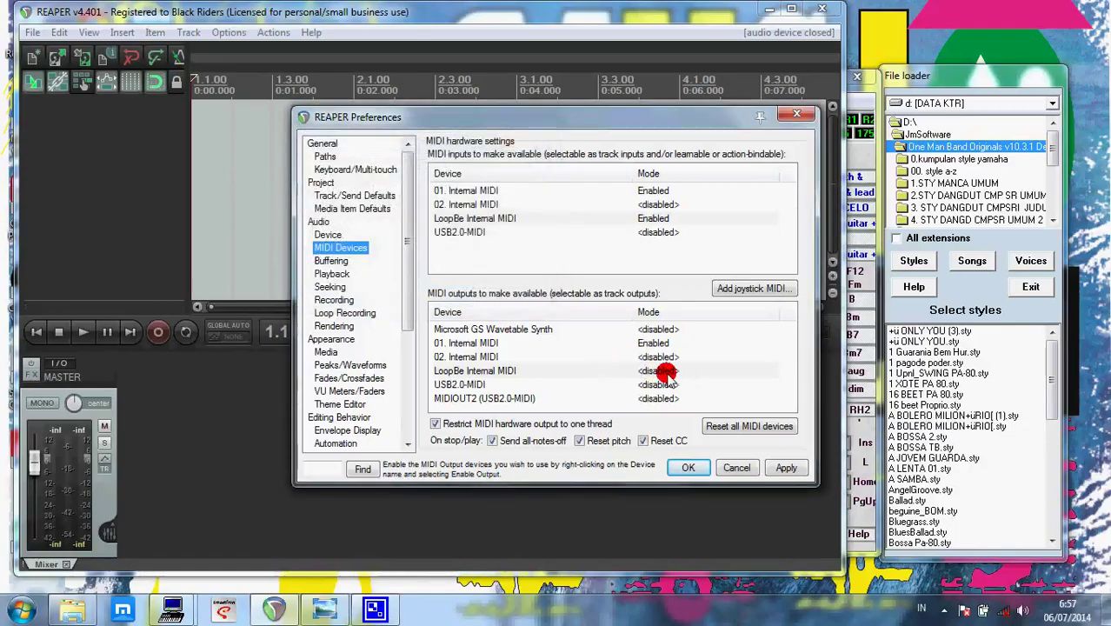
double_click(665, 373)
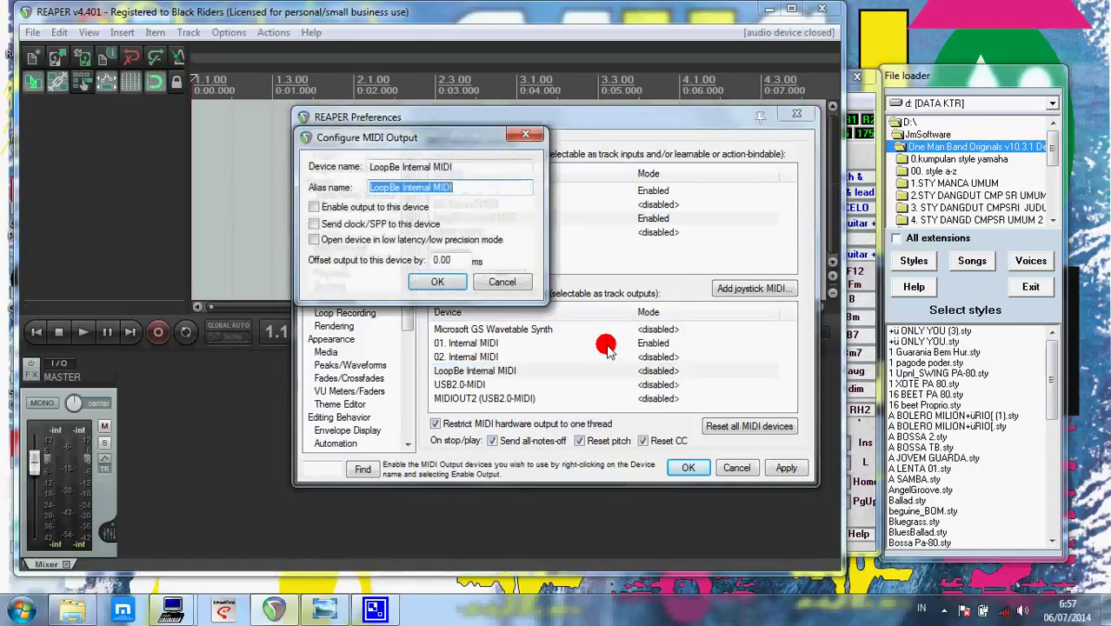
click(314, 207)
click(437, 281)
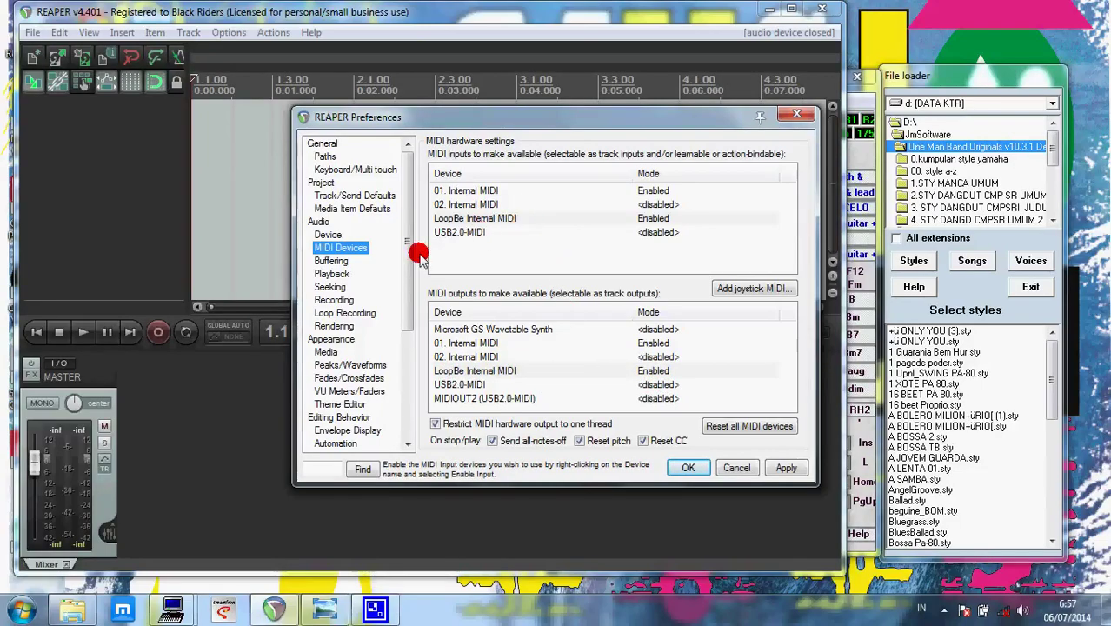
- Clear the VST plug-in path in the VST plug-in settings
drag(404, 256, 408, 349)
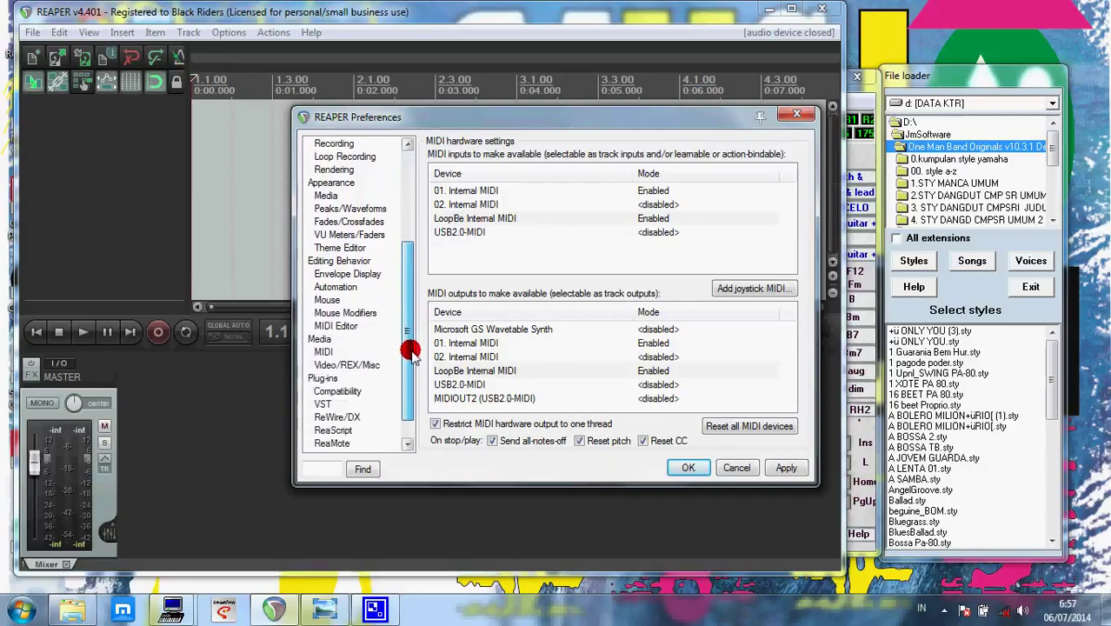
click(322, 404)
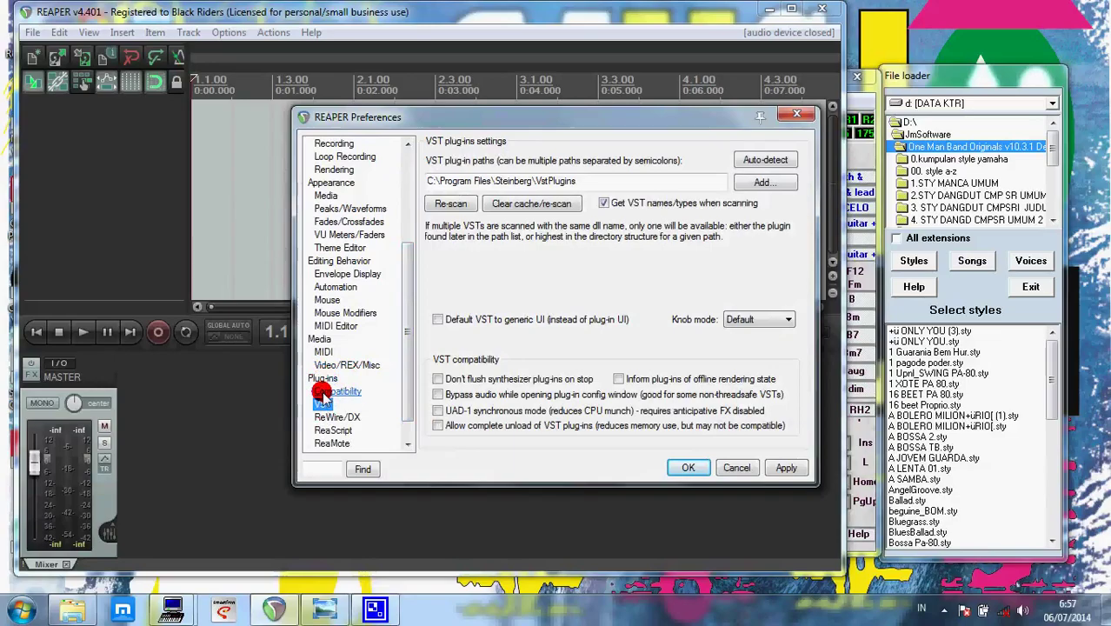
drag(603, 184, 393, 209)
key(Delete)
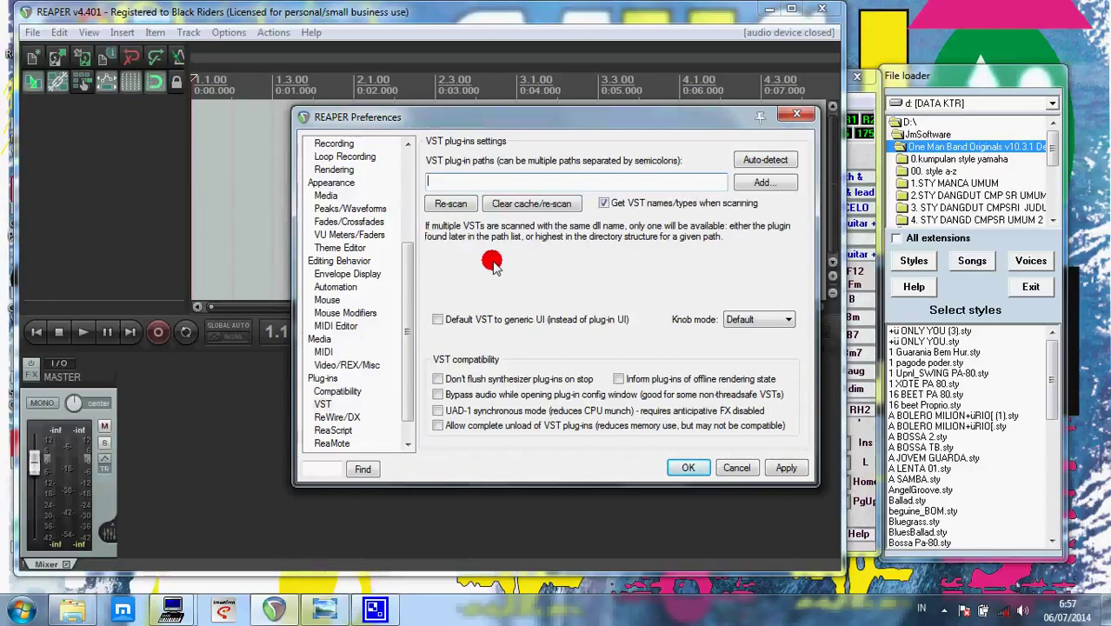
- Add C:\Program Files (x86)\Steinberg\V-STack\Vstplugins as the VST plug-in path and apply the preferences
click(321, 403)
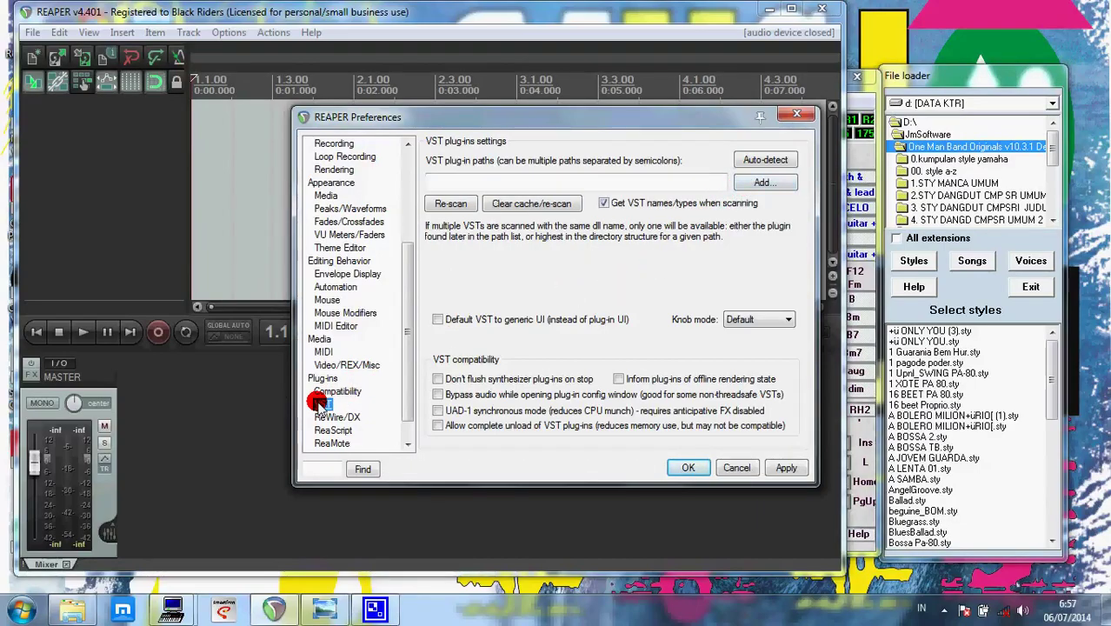
click(765, 182)
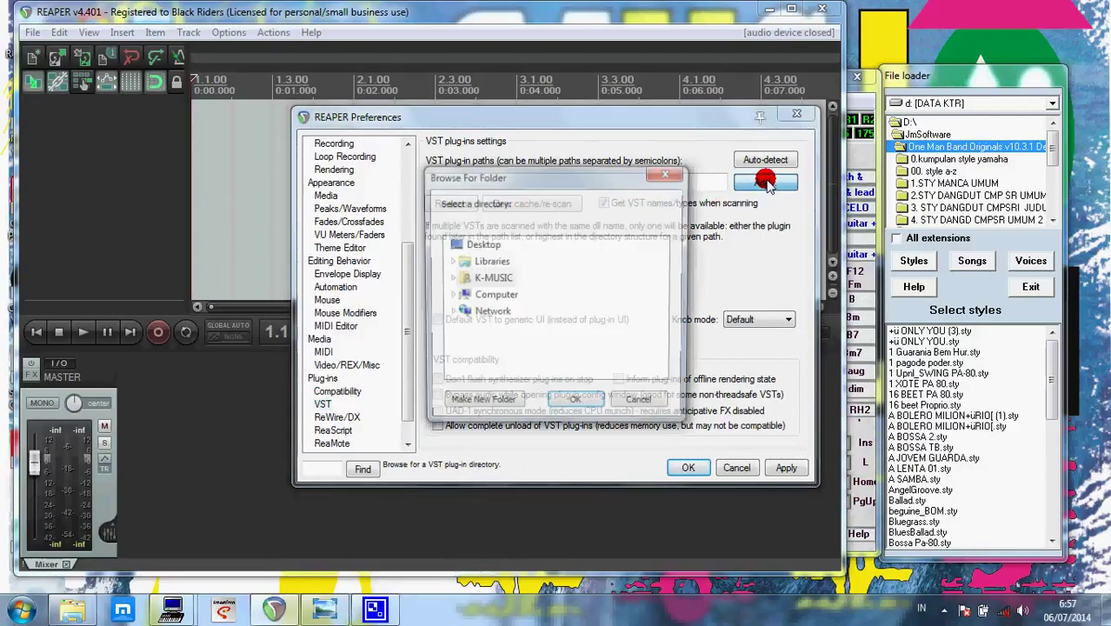
click(446, 297)
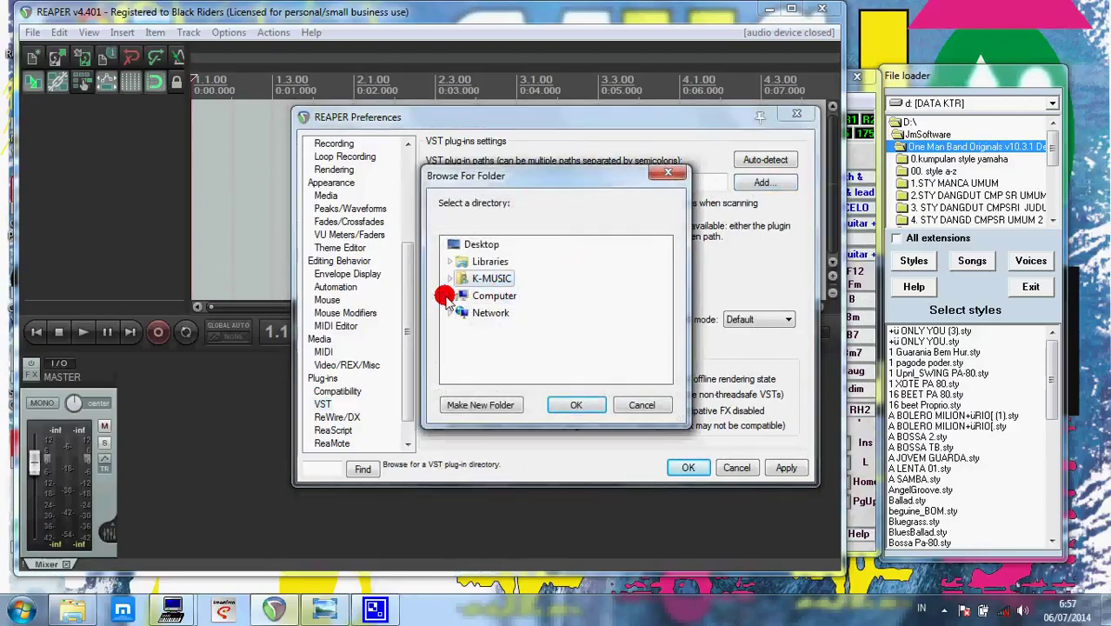
double_click(504, 314)
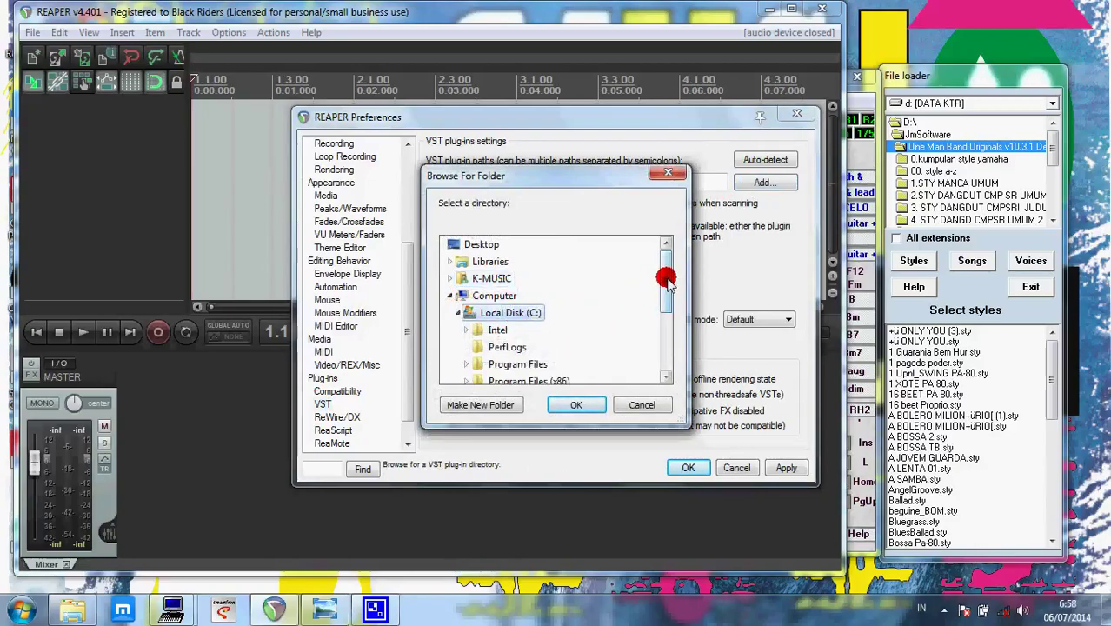
drag(665, 276, 668, 297)
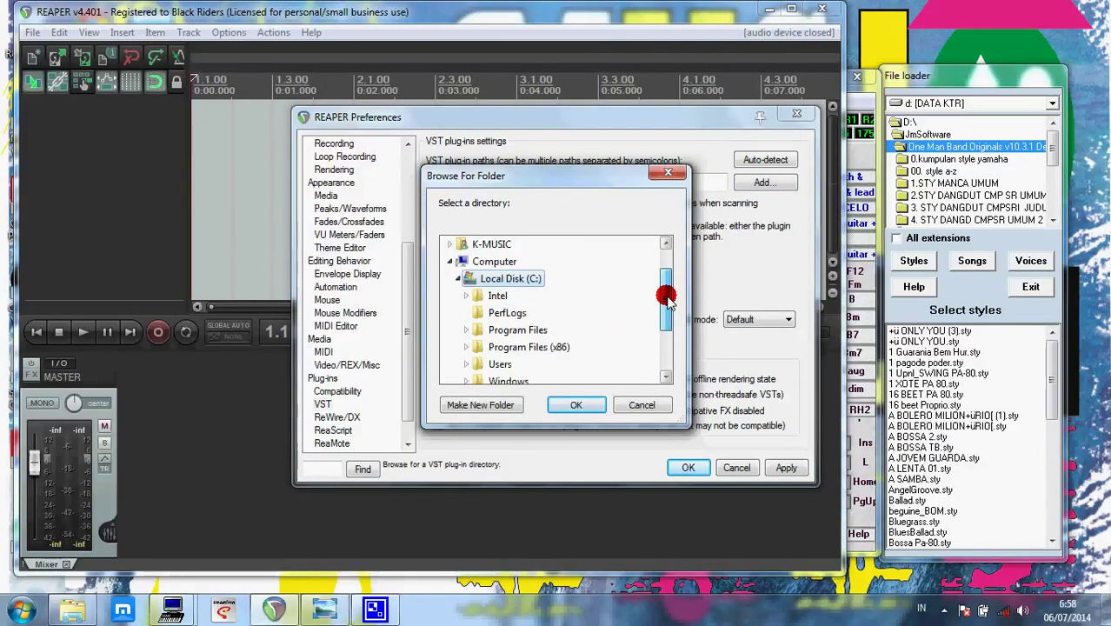
drag(667, 297, 665, 311)
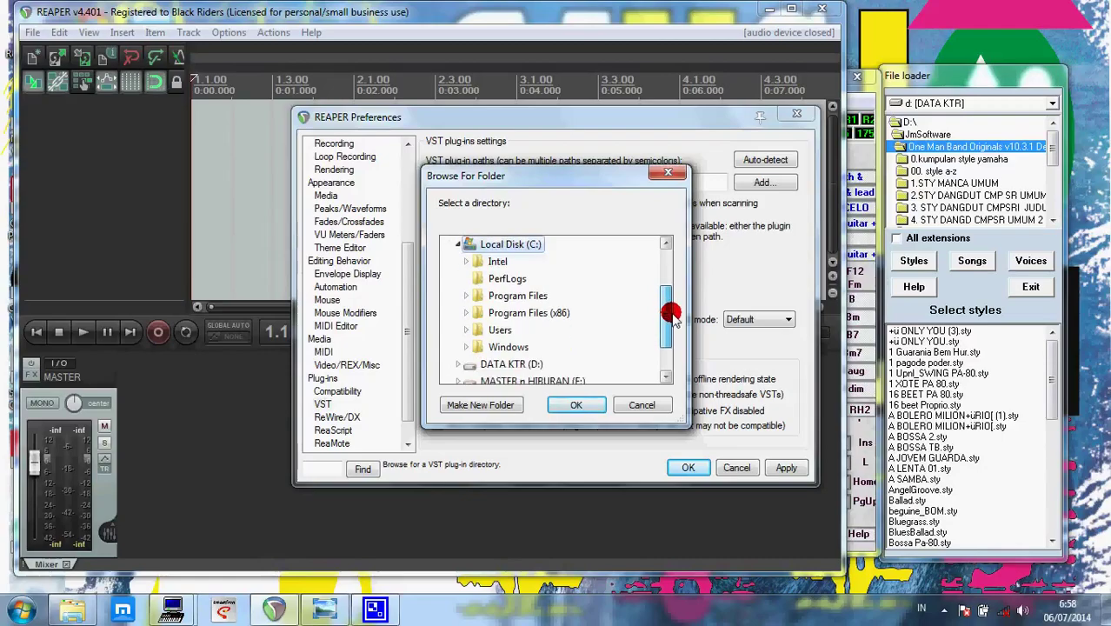
click(467, 315)
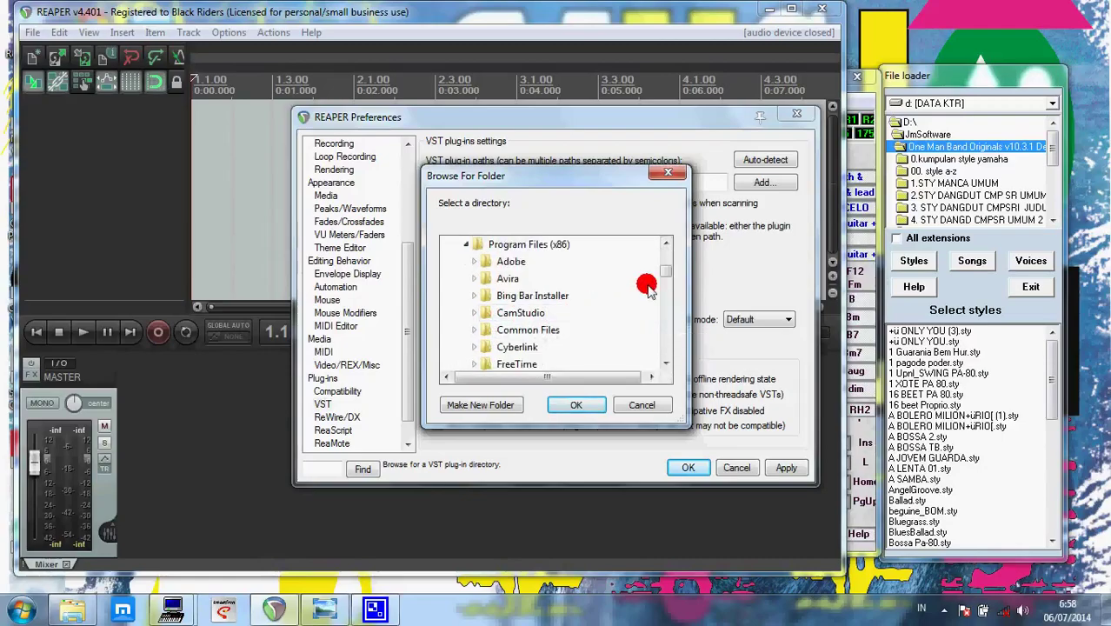
drag(665, 268, 673, 321)
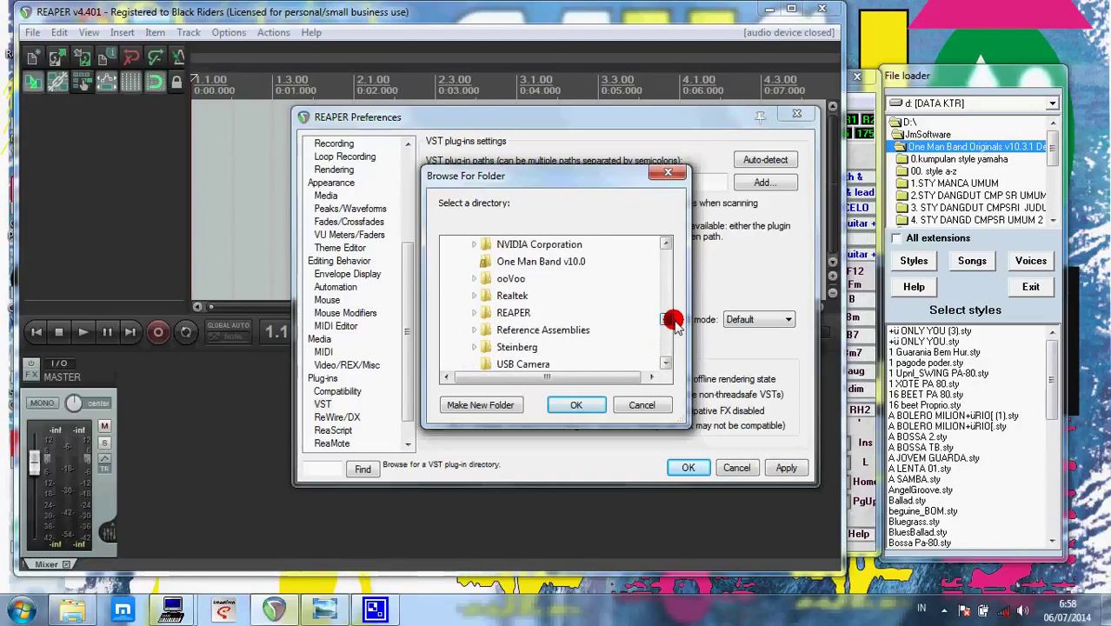
click(474, 347)
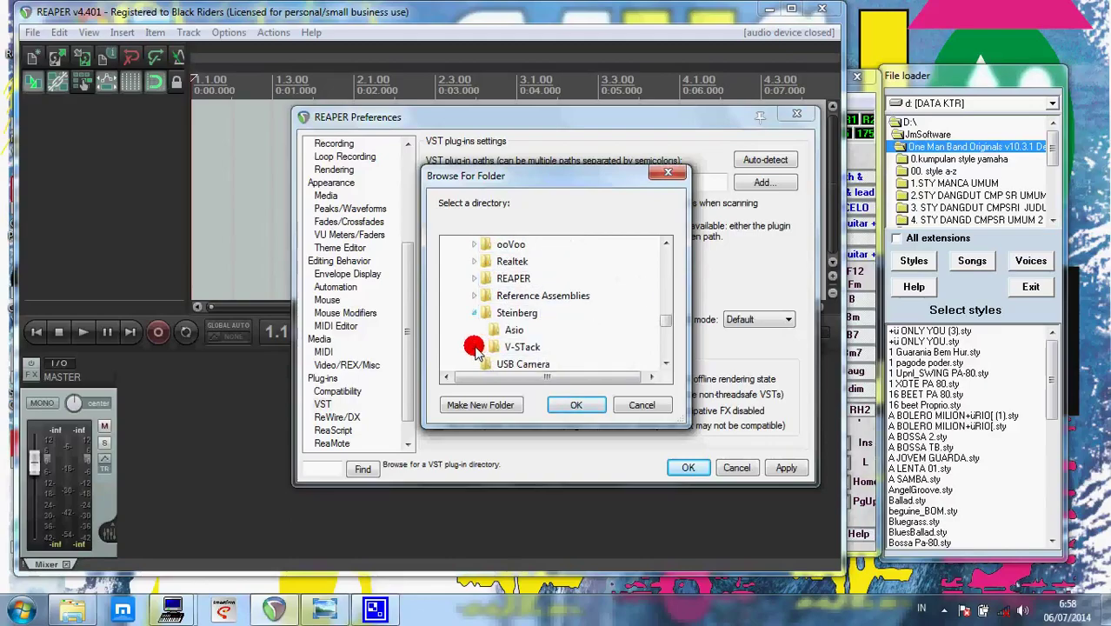
click(483, 348)
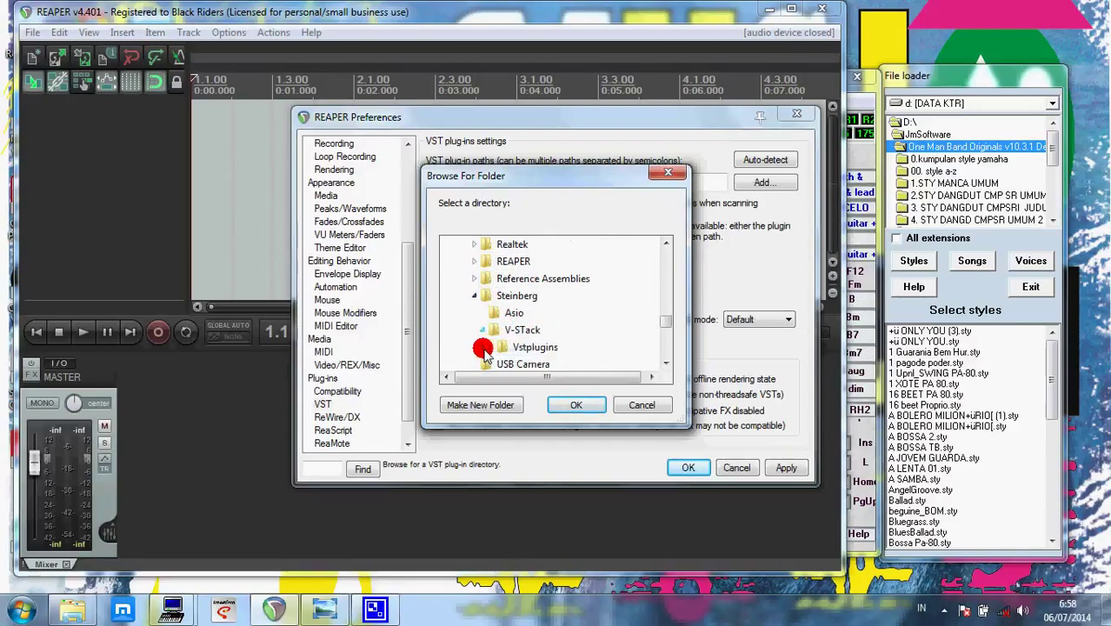
click(535, 348)
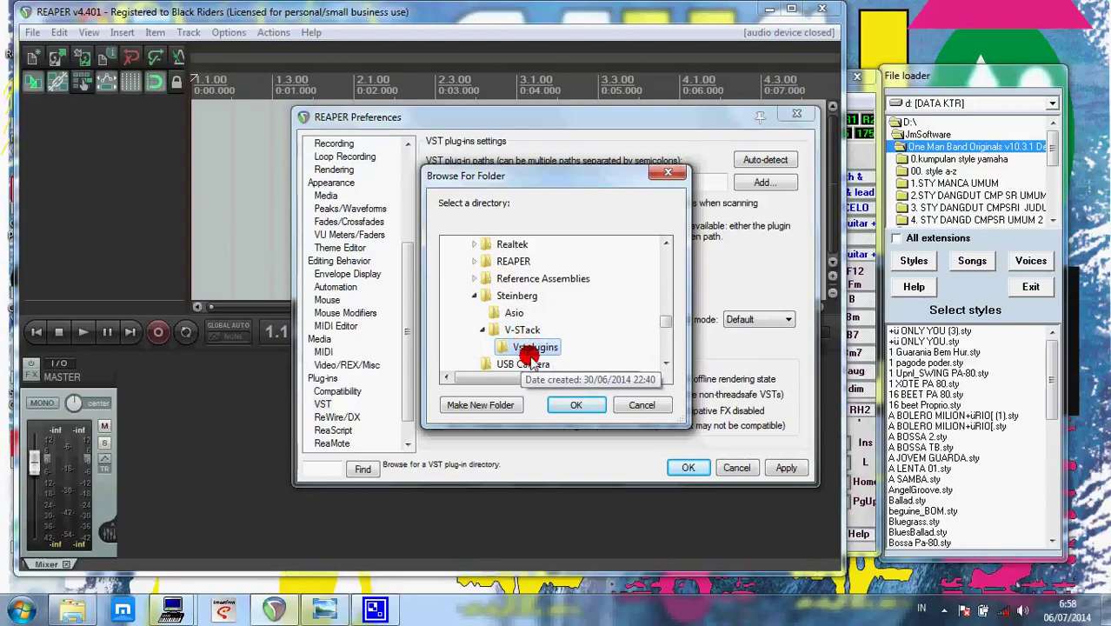
click(569, 406)
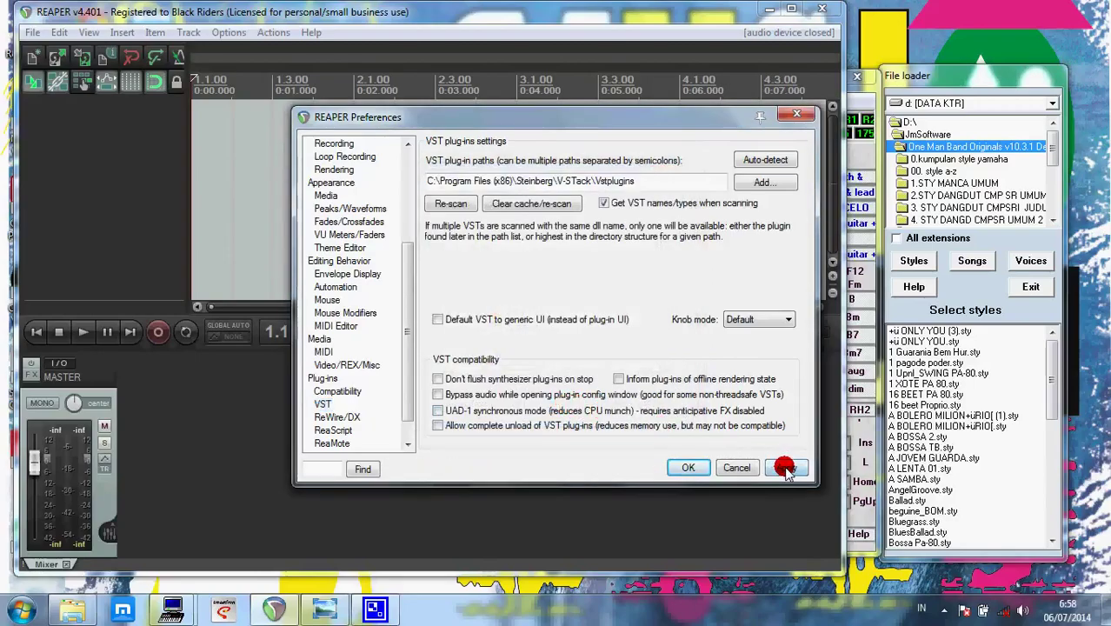
click(785, 470)
click(688, 468)
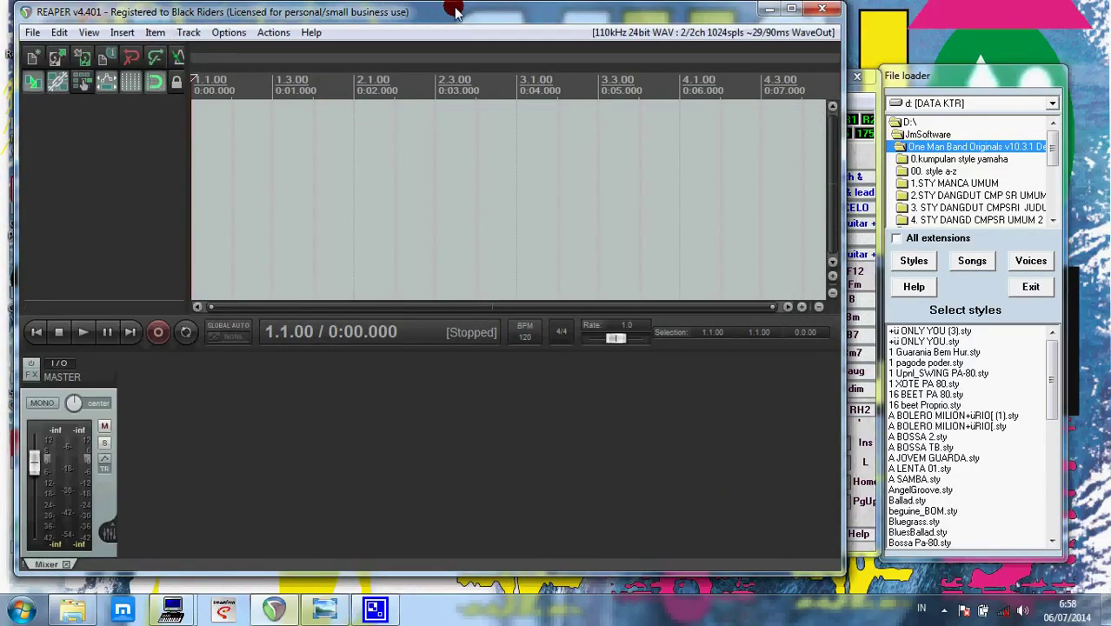
- Close REAPER and refresh the Windows desktop several times
drag(468, 15, 472, 25)
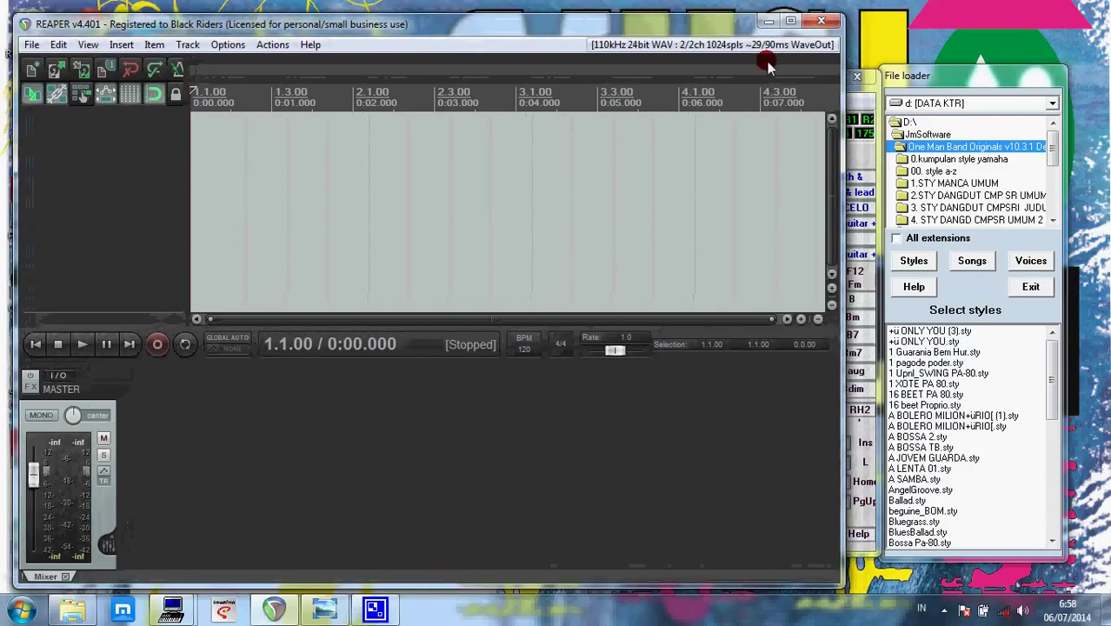
click(822, 24)
right_click(524, 22)
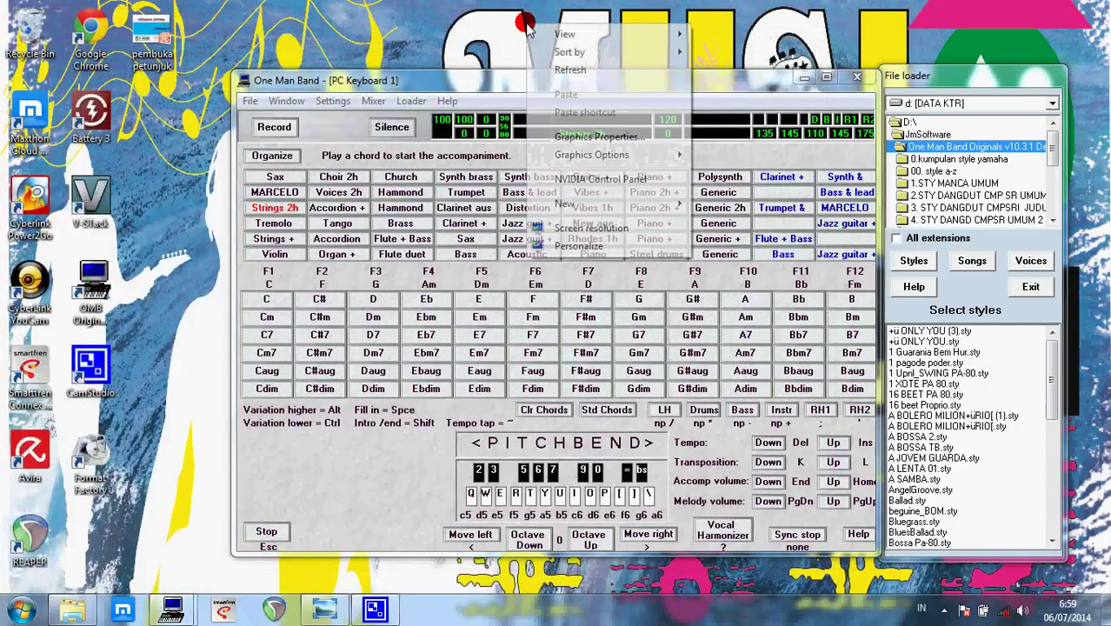
click(567, 69)
right_click(465, 20)
click(500, 56)
right_click(465, 36)
click(500, 75)
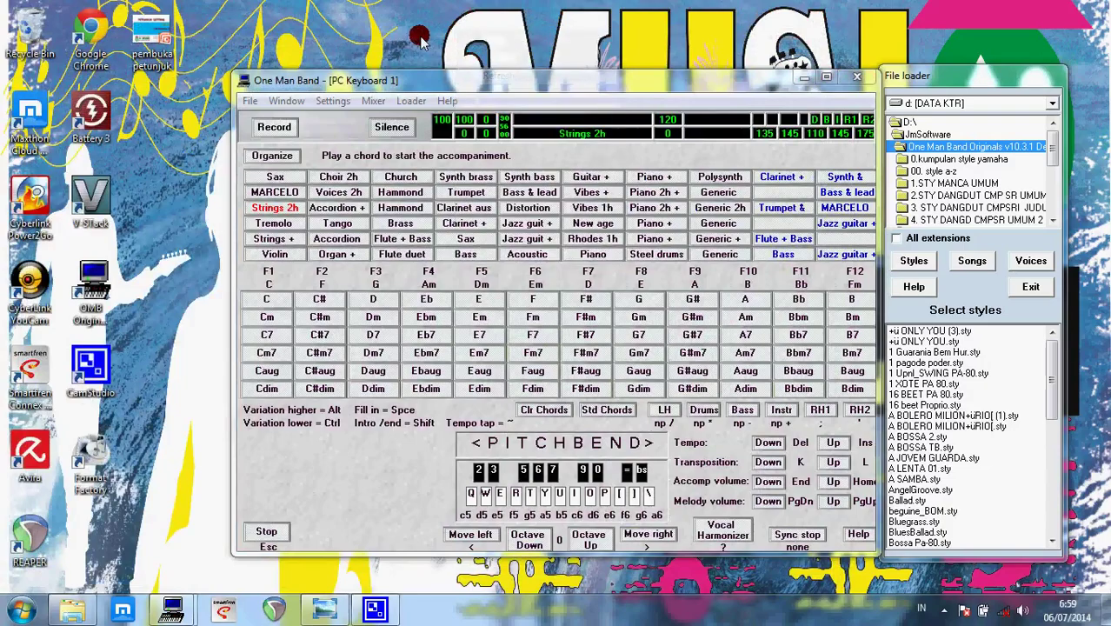
right_click(423, 39)
click(467, 81)
right_click(432, 27)
click(474, 70)
- Relaunch REAPER from the desktop and open the VST plug-in settings in its preferences
double_click(30, 537)
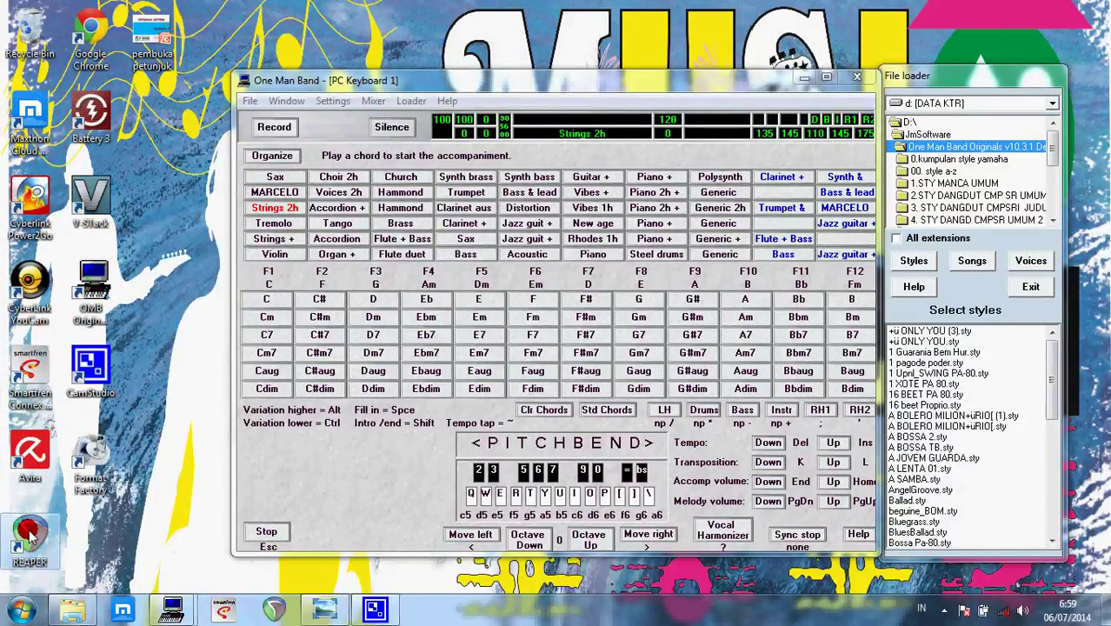
click(592, 356)
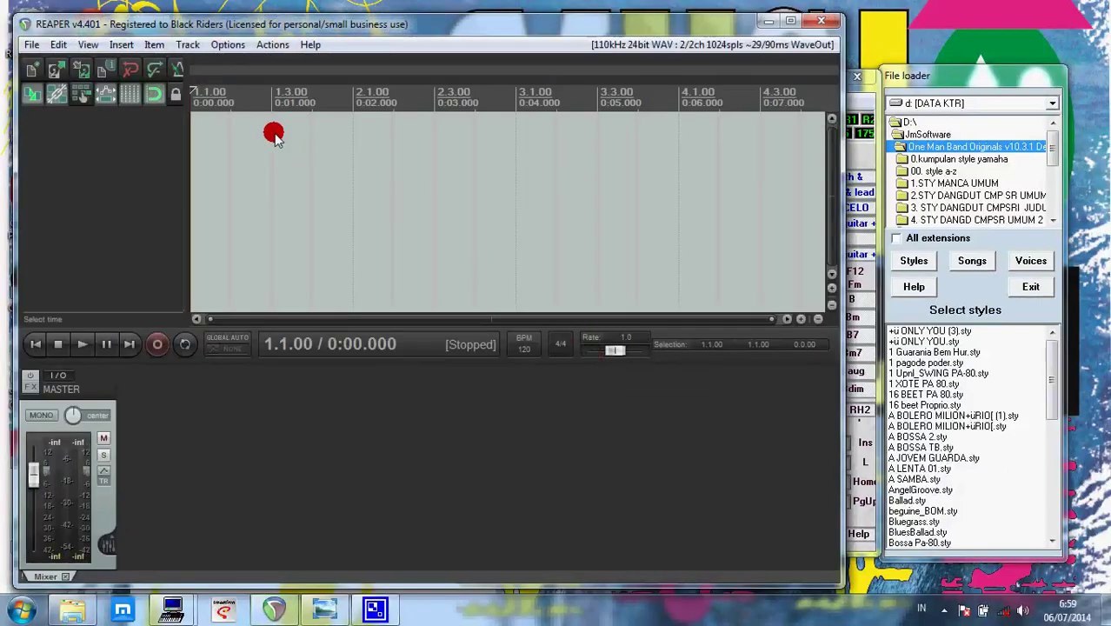
click(228, 46)
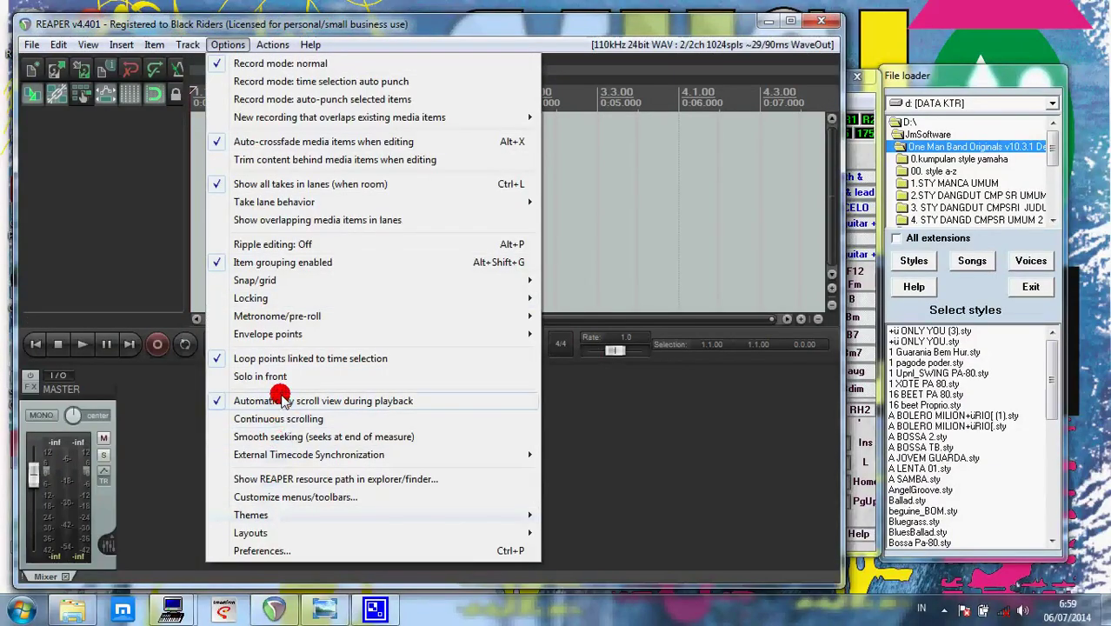
click(274, 550)
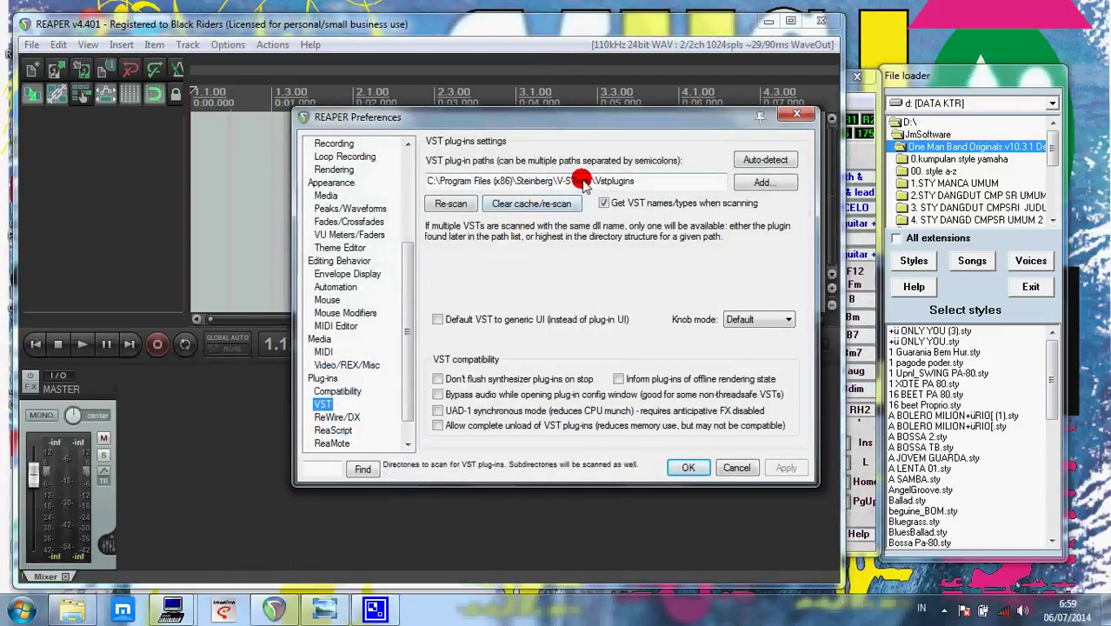
click(744, 184)
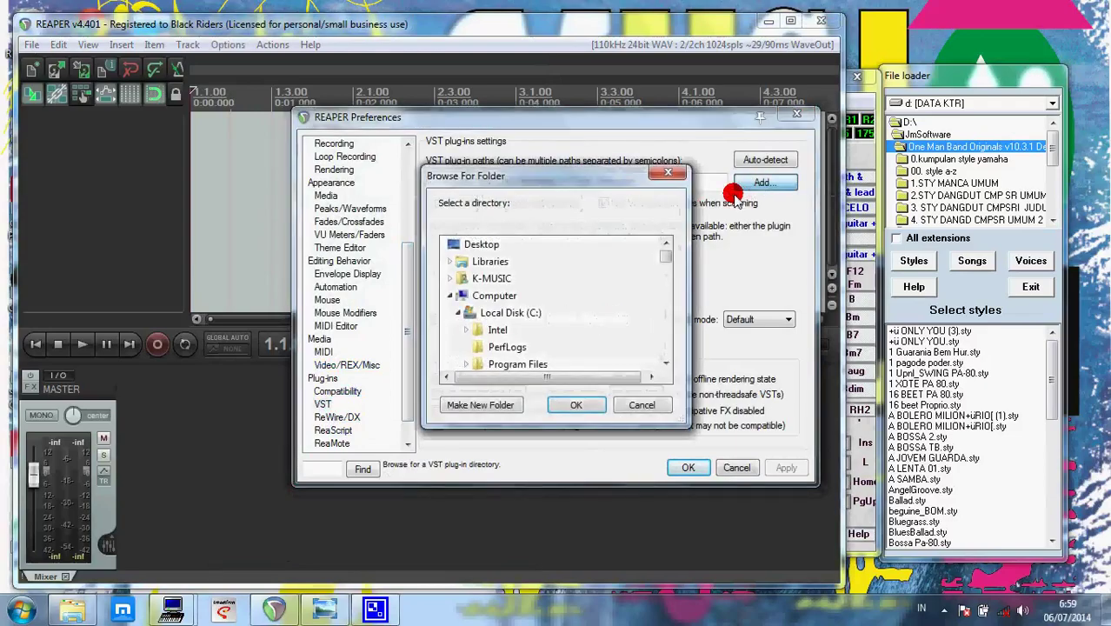
click(665, 363)
click(665, 362)
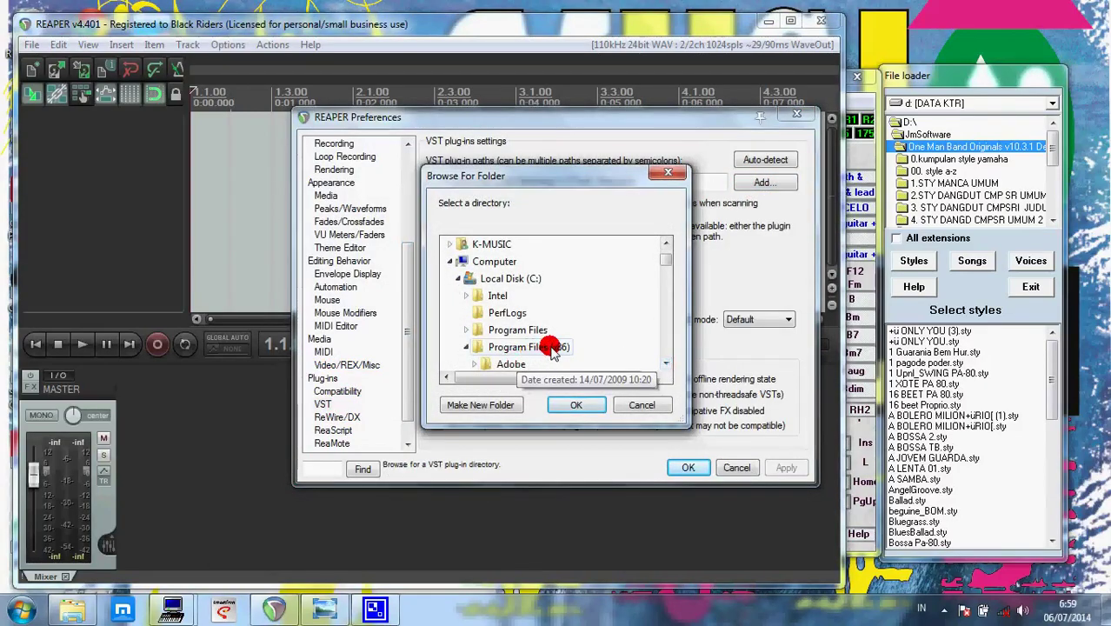
click(468, 330)
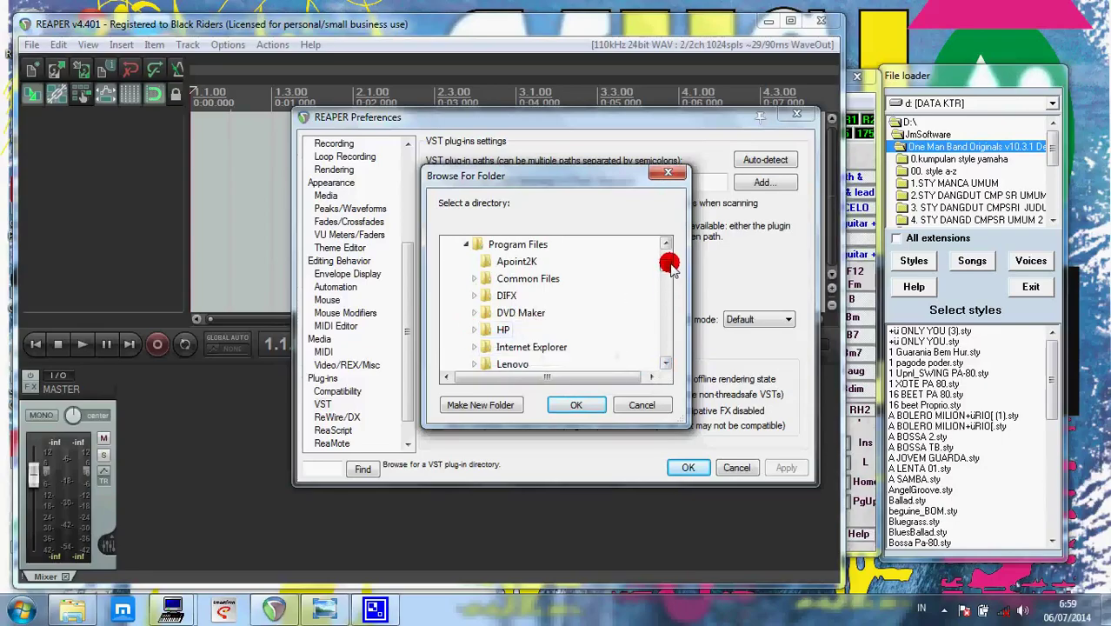
click(656, 409)
- Replace the VST plug-in path with C:\Program Files\Steinberg\VstPlugins and confirm the preferences
drag(648, 183, 359, 210)
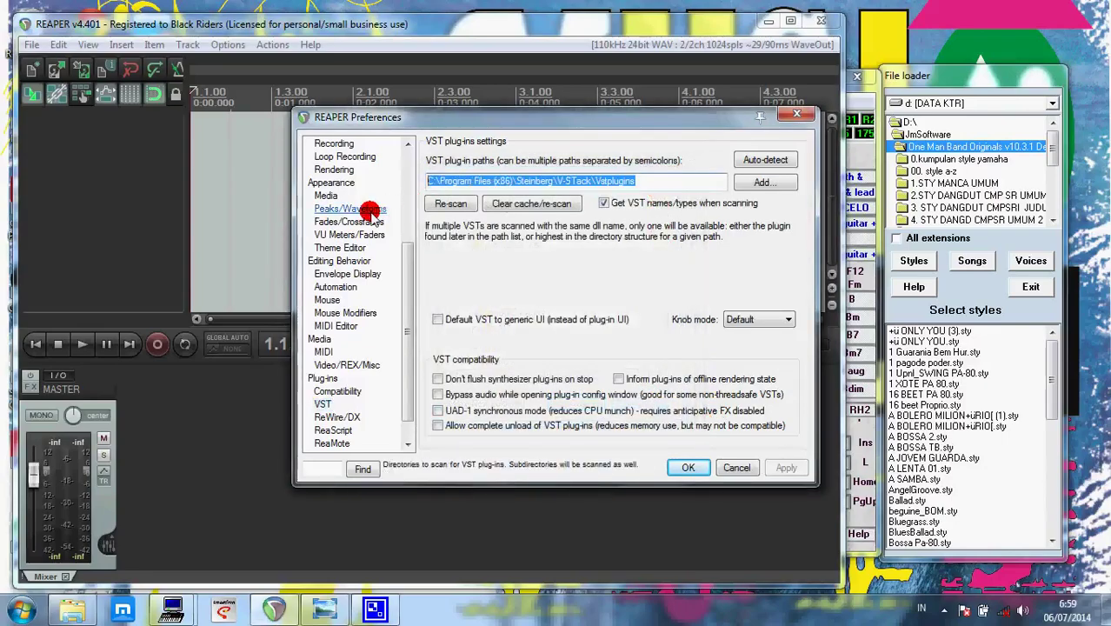
key(Delete)
click(761, 187)
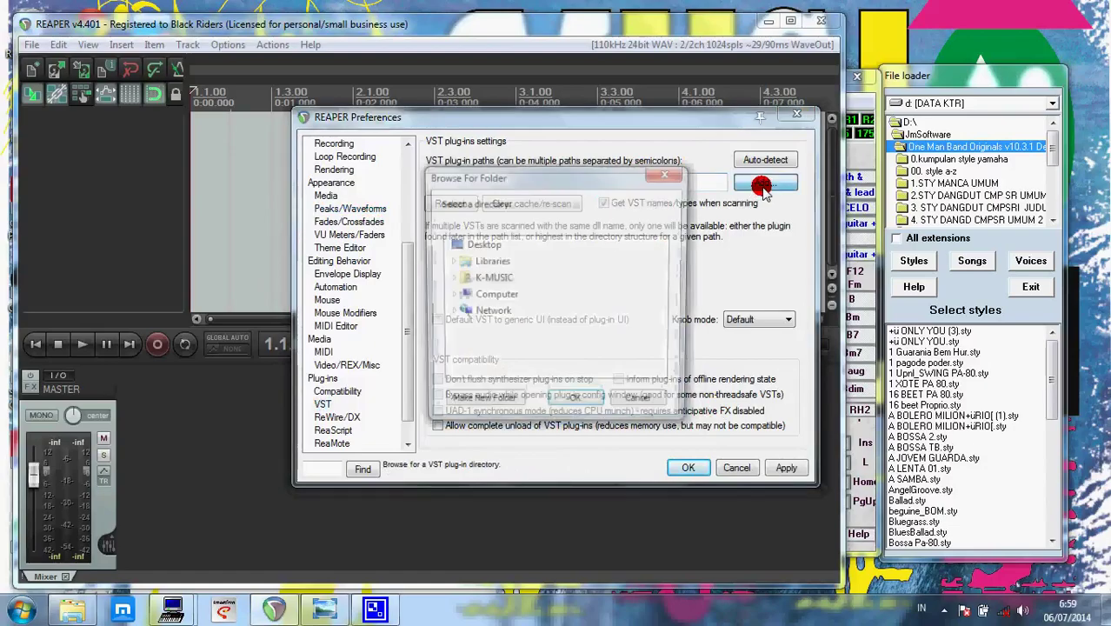
click(487, 278)
click(449, 279)
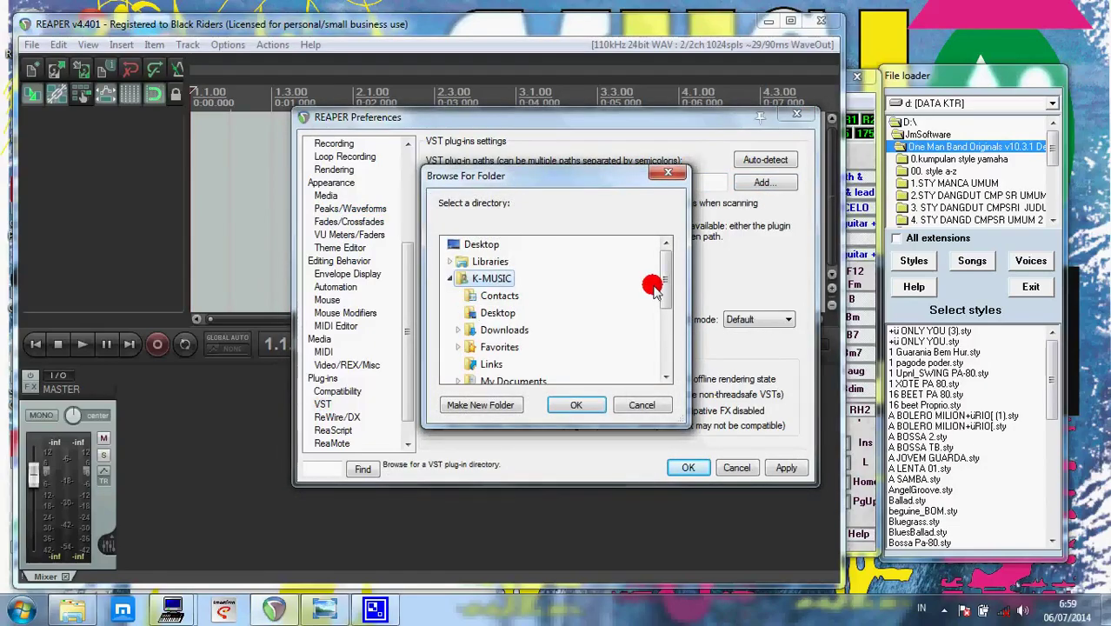
drag(665, 266, 665, 330)
click(452, 352)
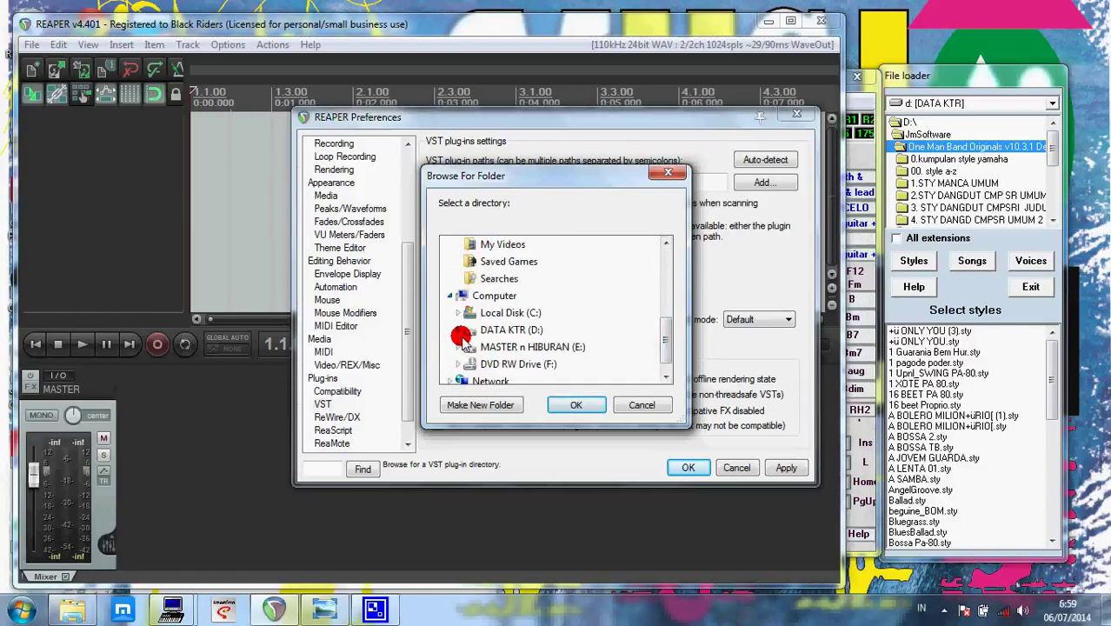
click(459, 314)
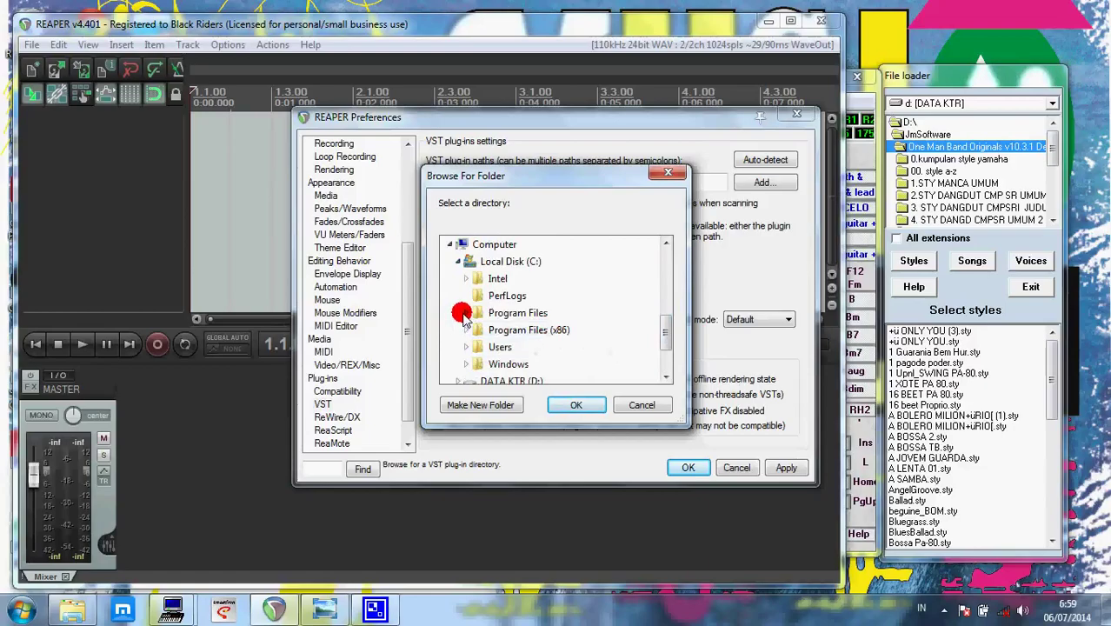
double_click(496, 313)
drag(667, 313, 669, 342)
click(453, 262)
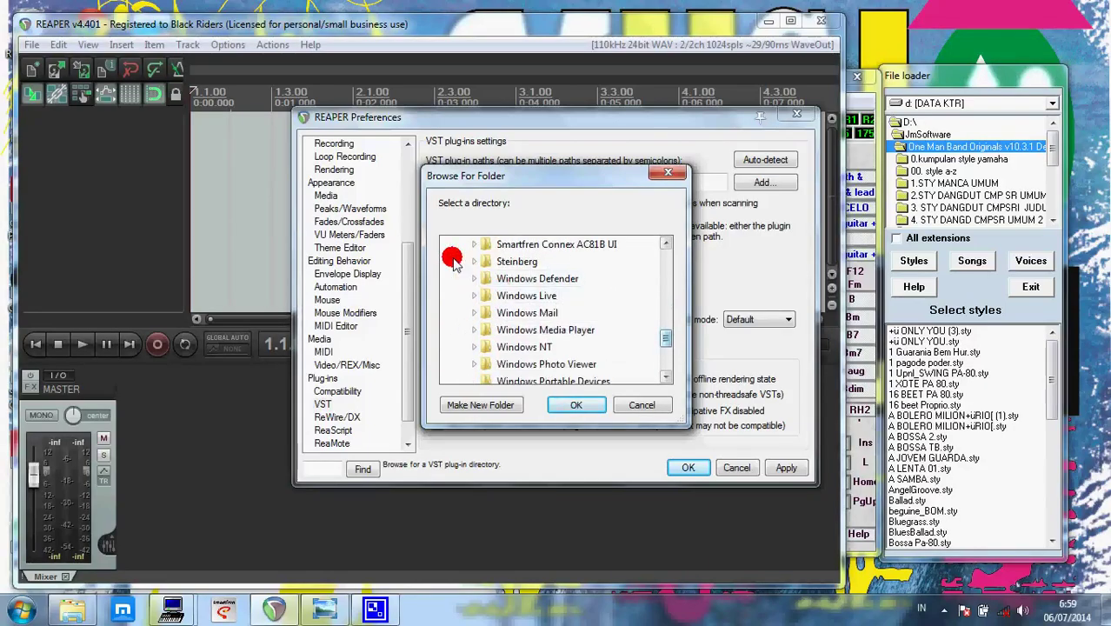
click(473, 263)
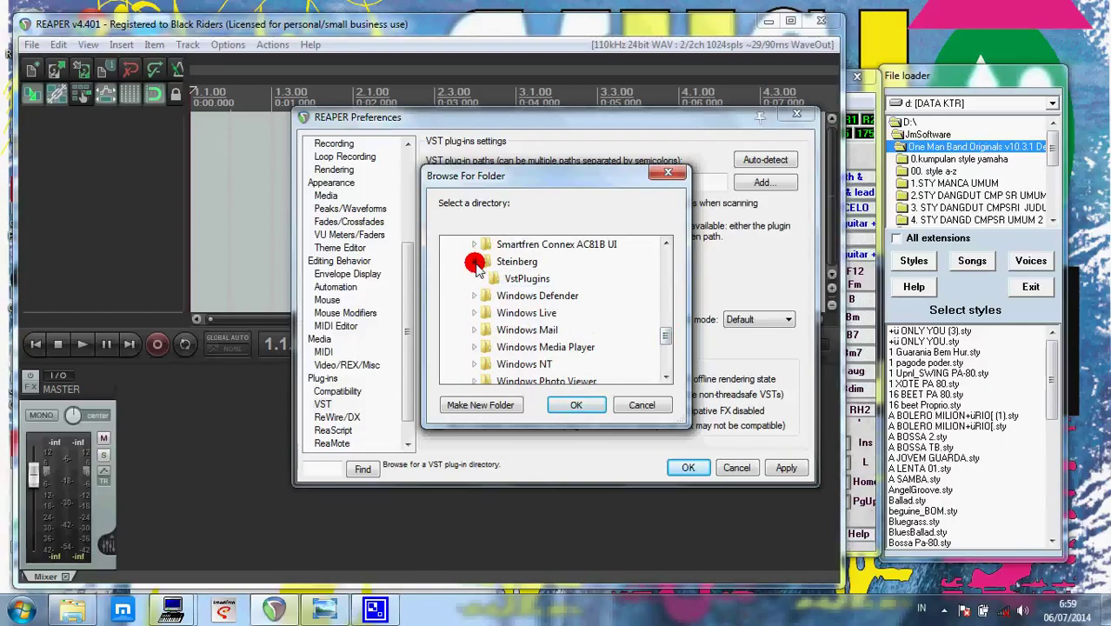
click(520, 279)
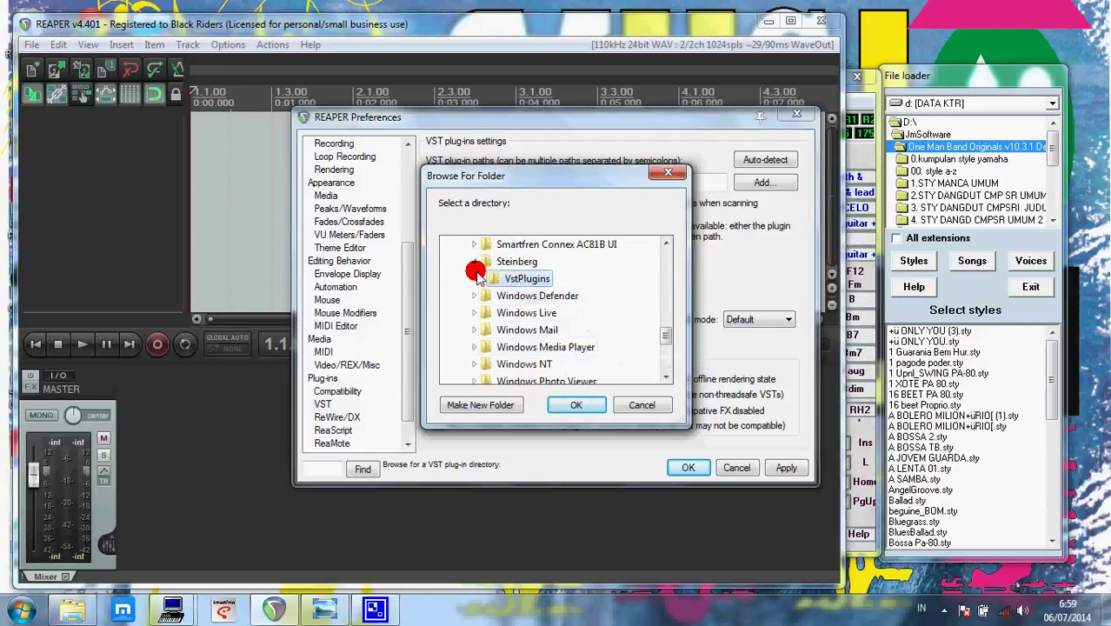
click(577, 402)
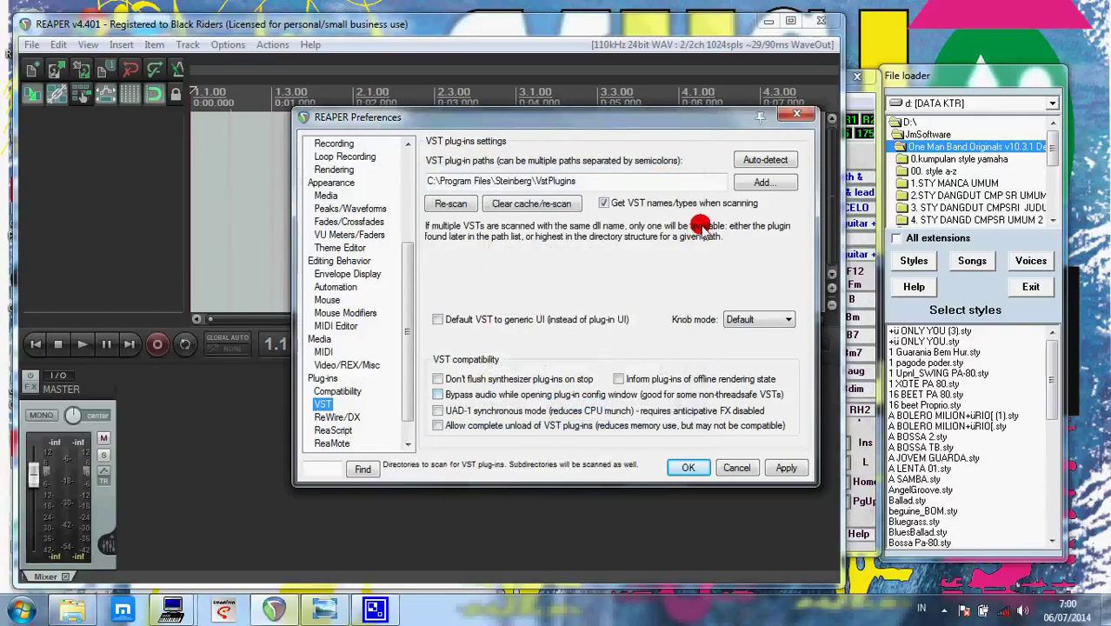
click(690, 467)
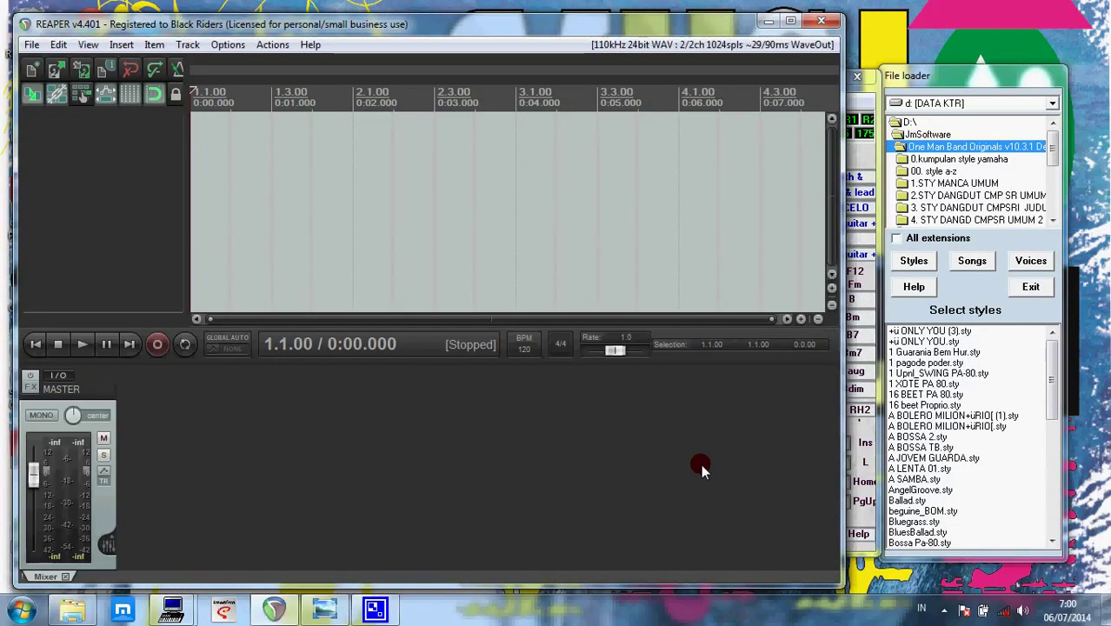
- Restart REAPER, refreshing the Windows desktop several times before the relaunch
click(819, 22)
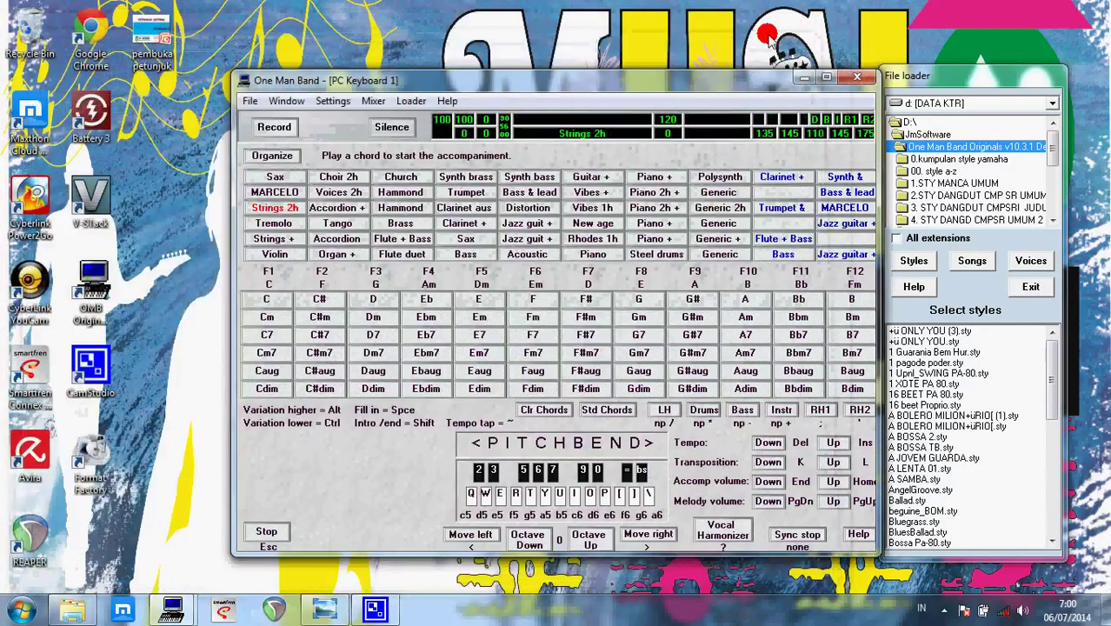
right_click(486, 48)
click(527, 92)
right_click(486, 49)
click(526, 91)
right_click(487, 45)
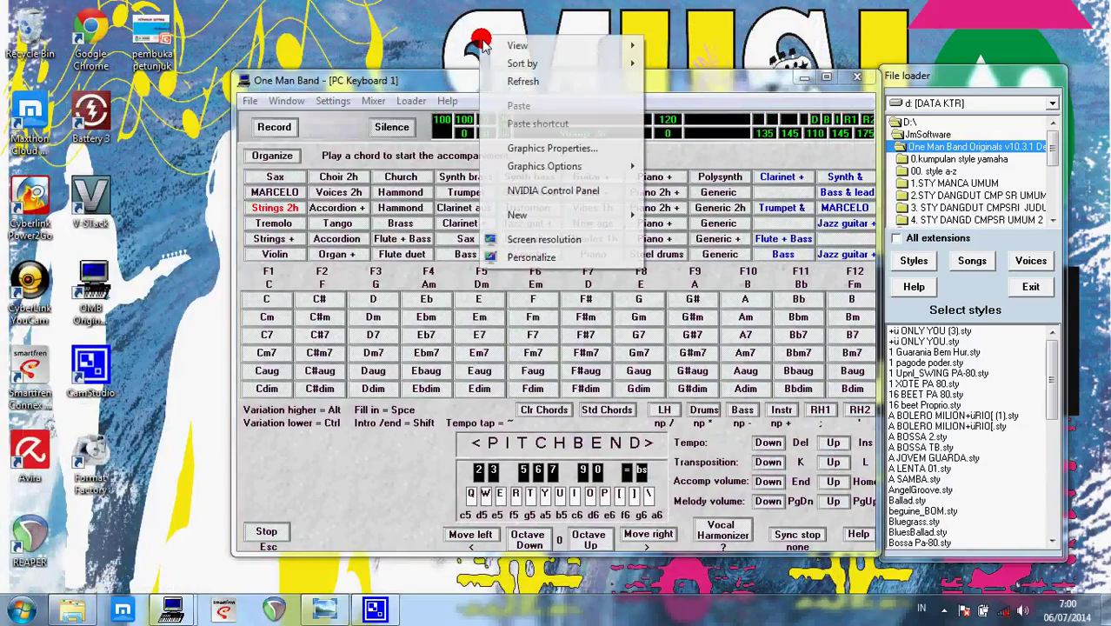
click(526, 85)
right_click(480, 31)
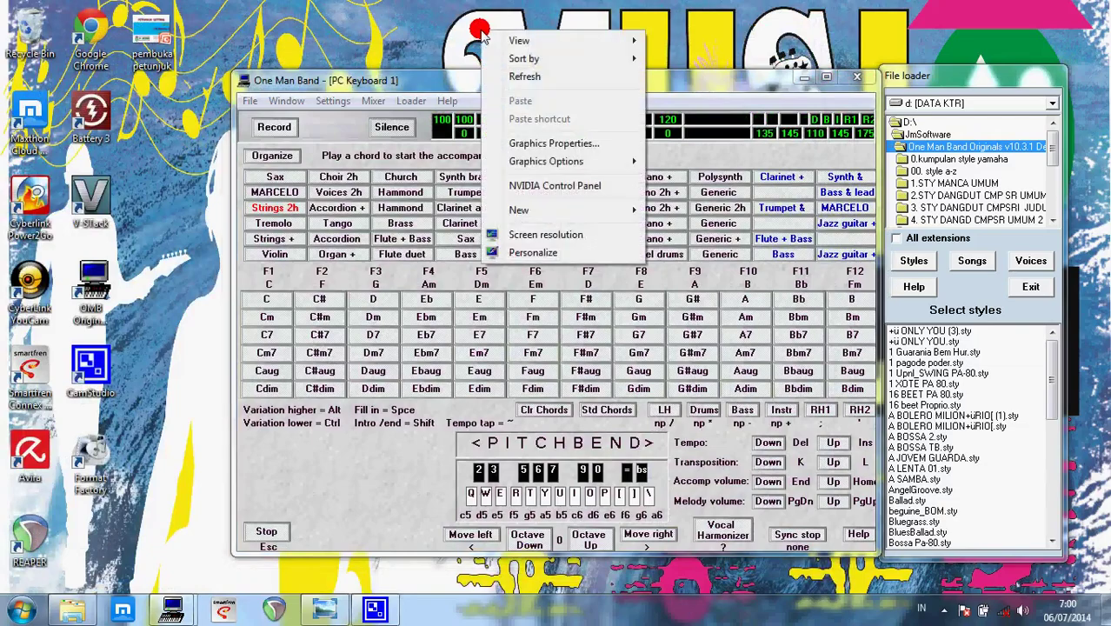
click(522, 76)
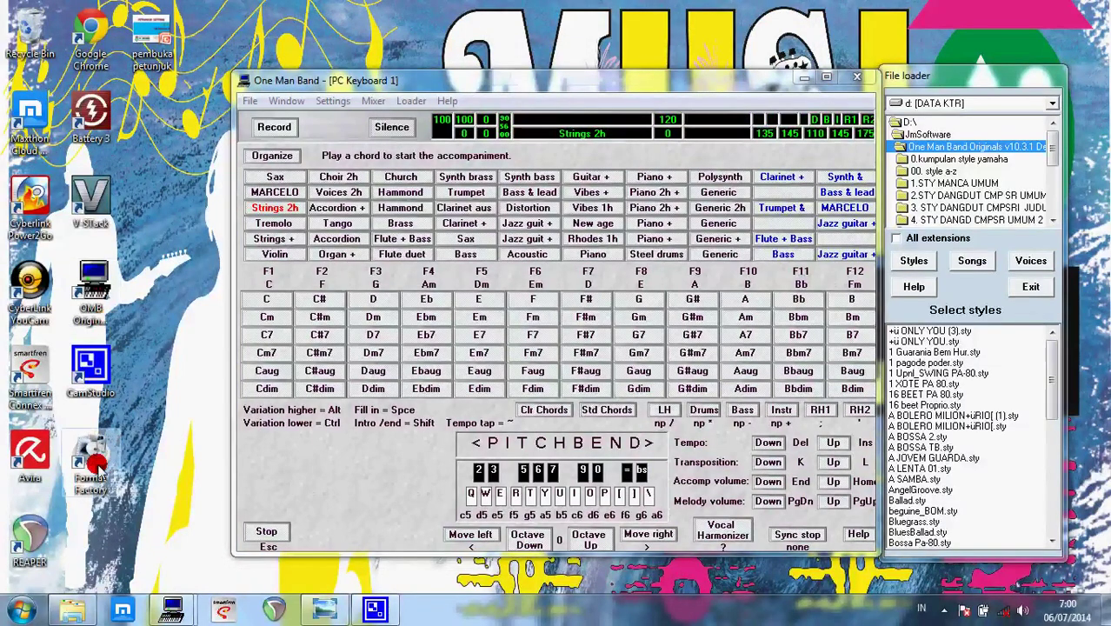
double_click(49, 529)
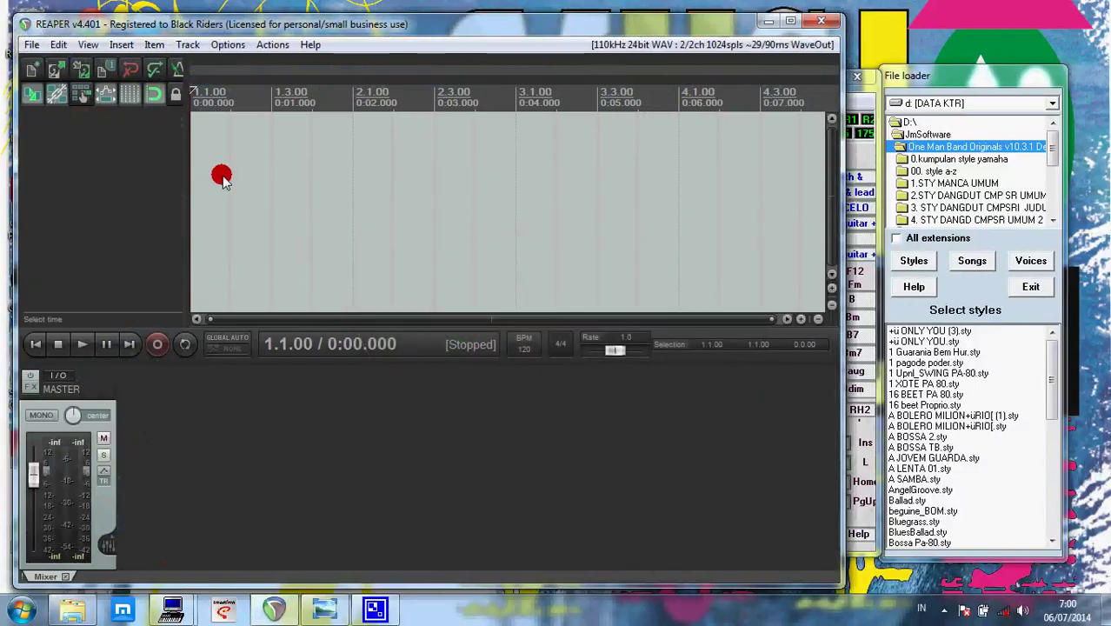
- Review the audio device, MIDI device and VST plug-in path settings in the preferences without changing them
click(228, 45)
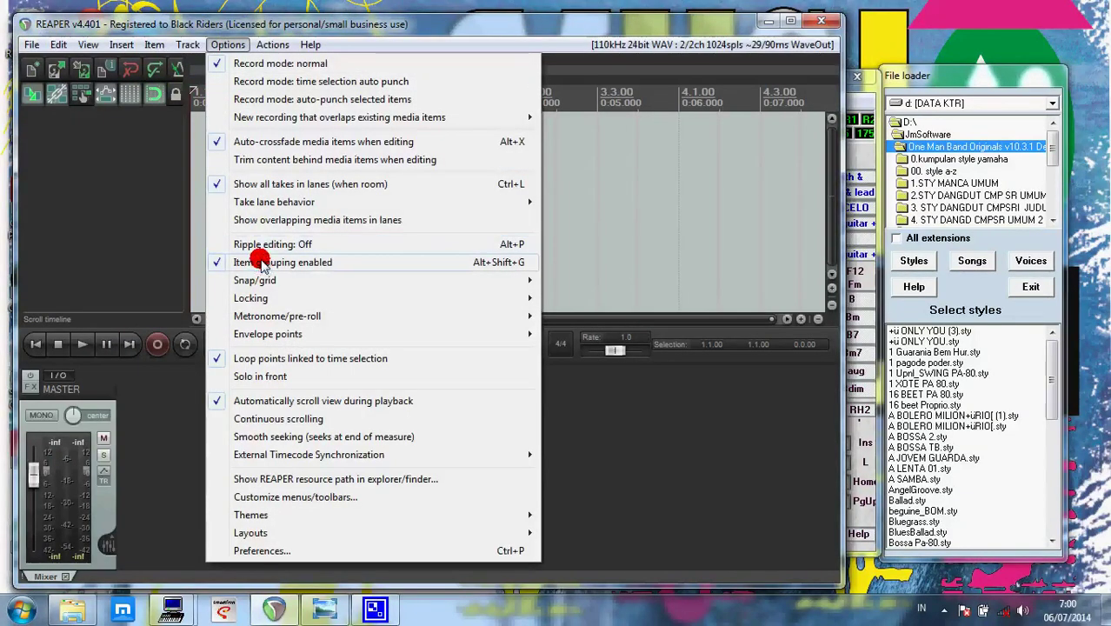
click(261, 550)
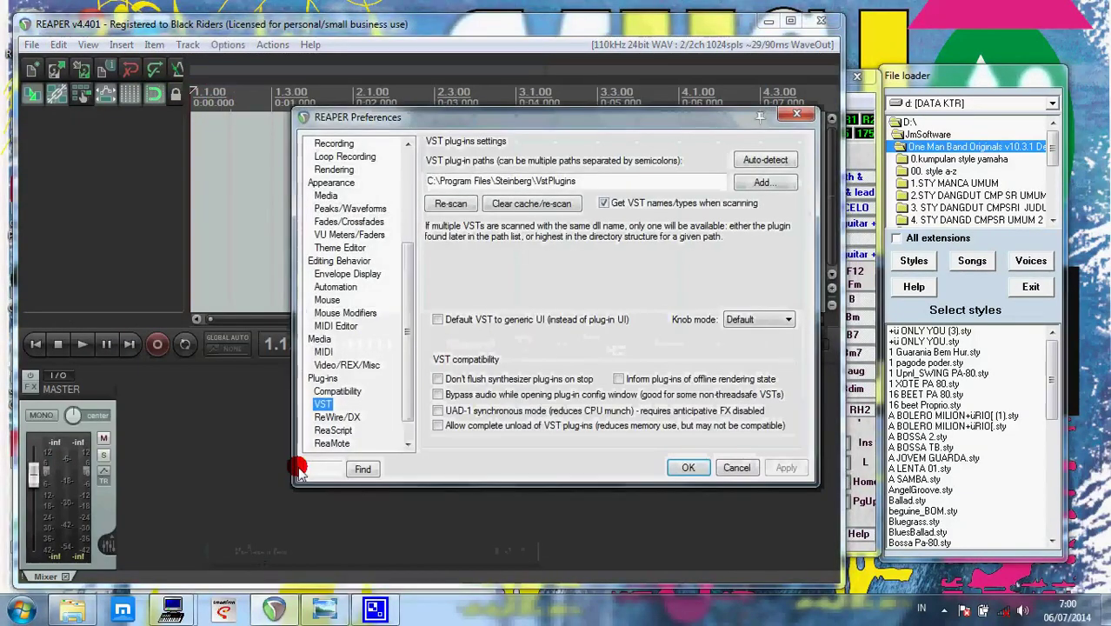
scroll(405, 305, up, 1)
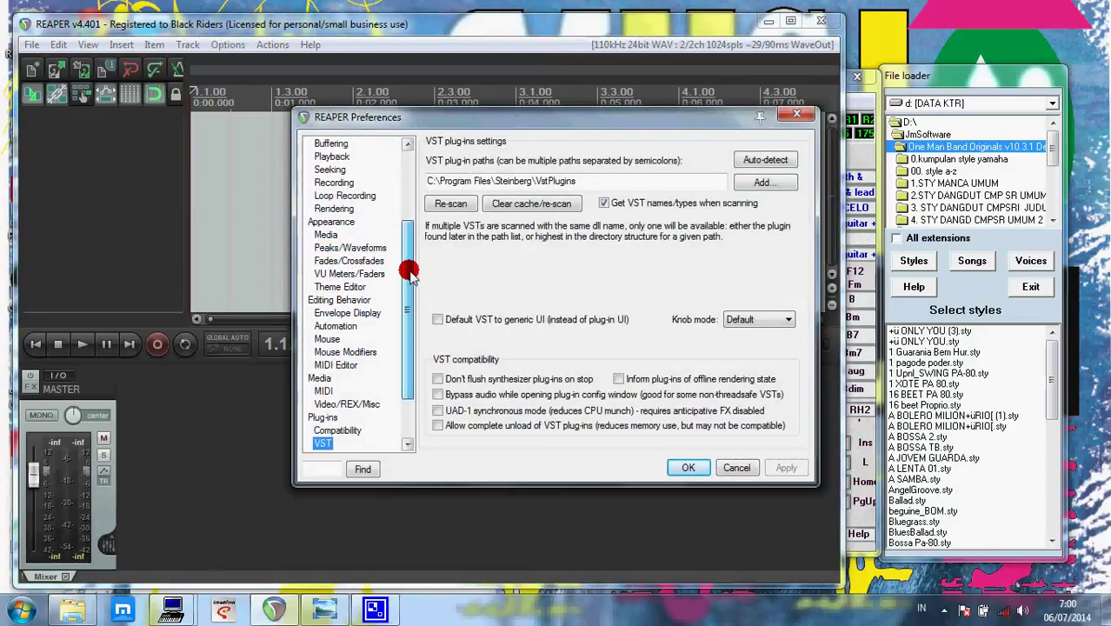
drag(401, 252, 335, 218)
click(329, 222)
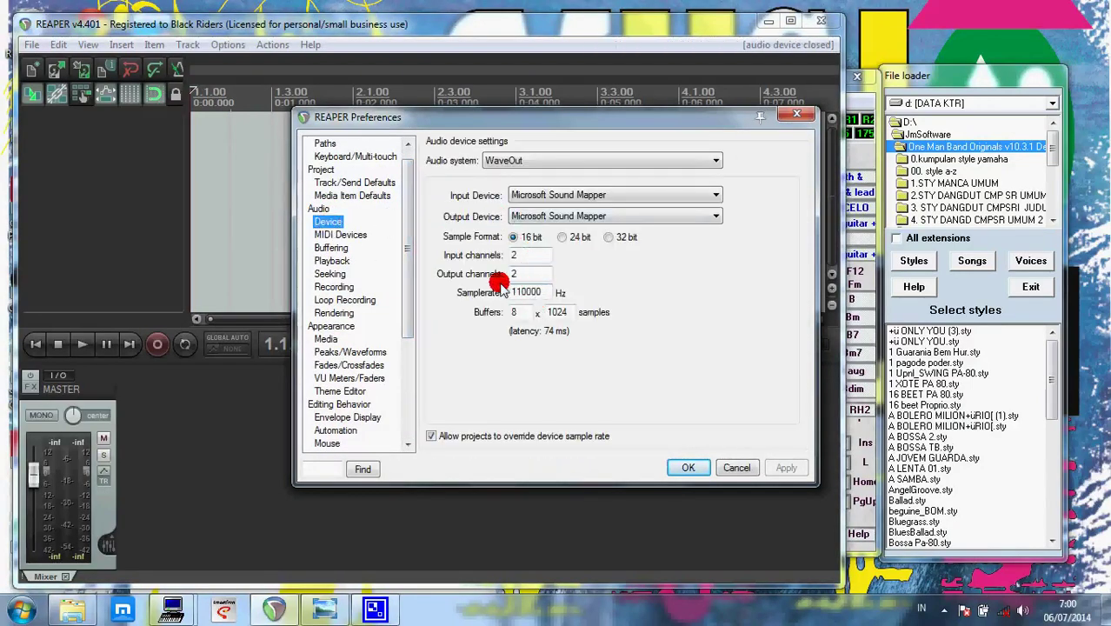
click(337, 234)
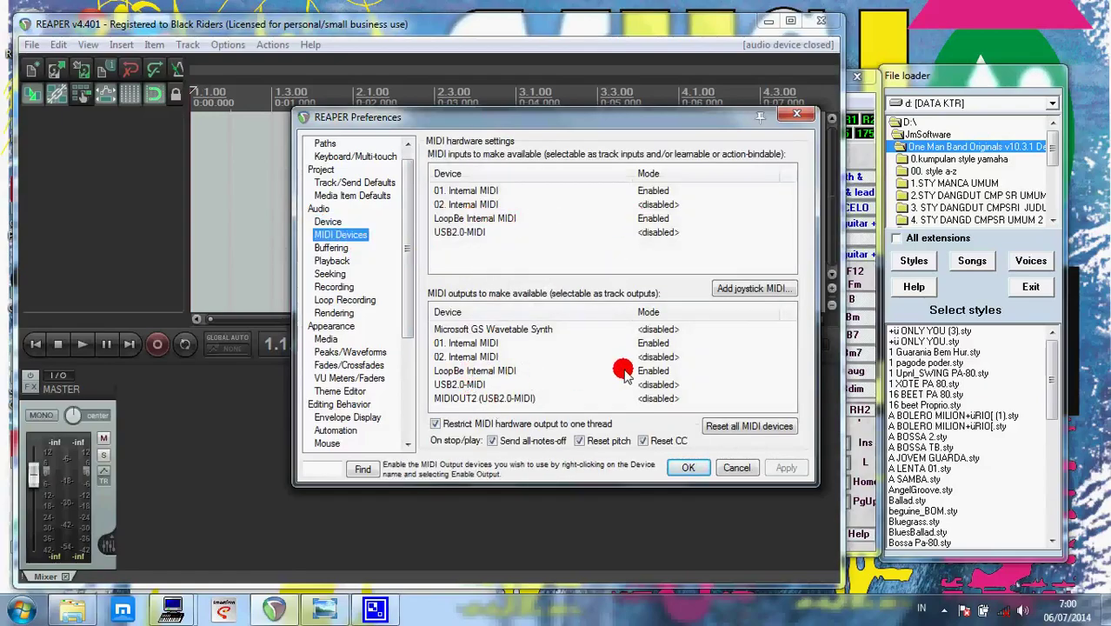
scroll(404, 303, down, 4)
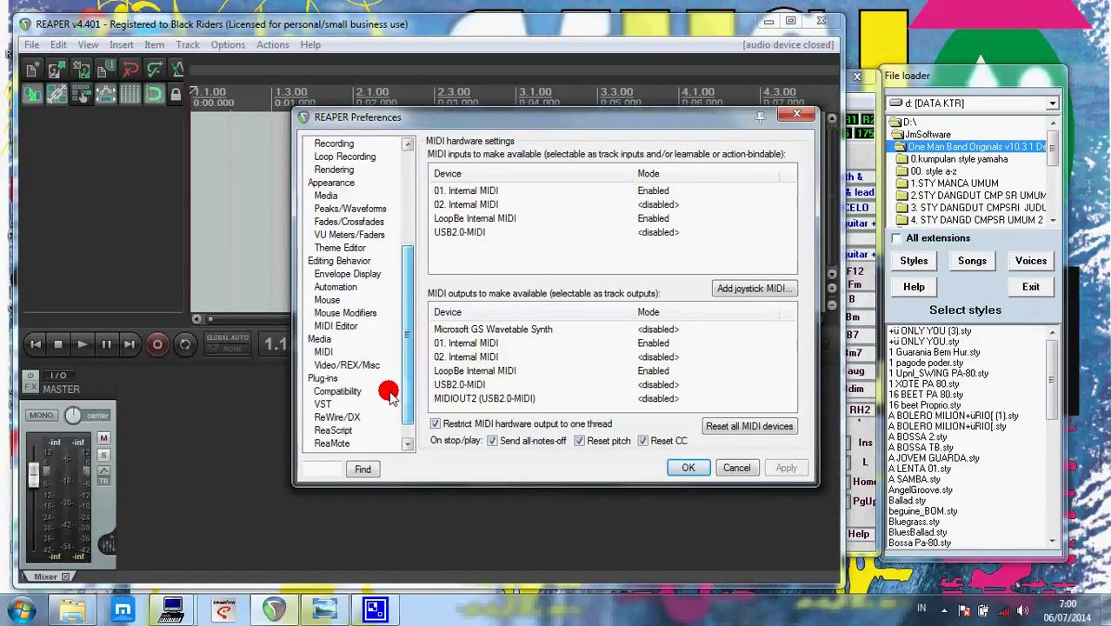
click(322, 405)
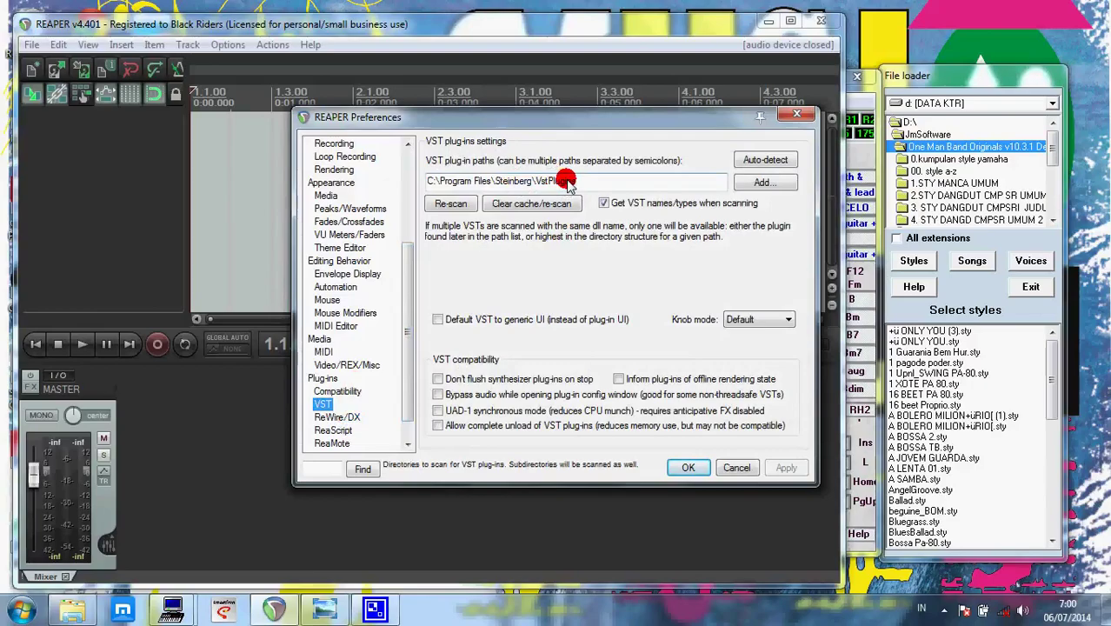
click(734, 468)
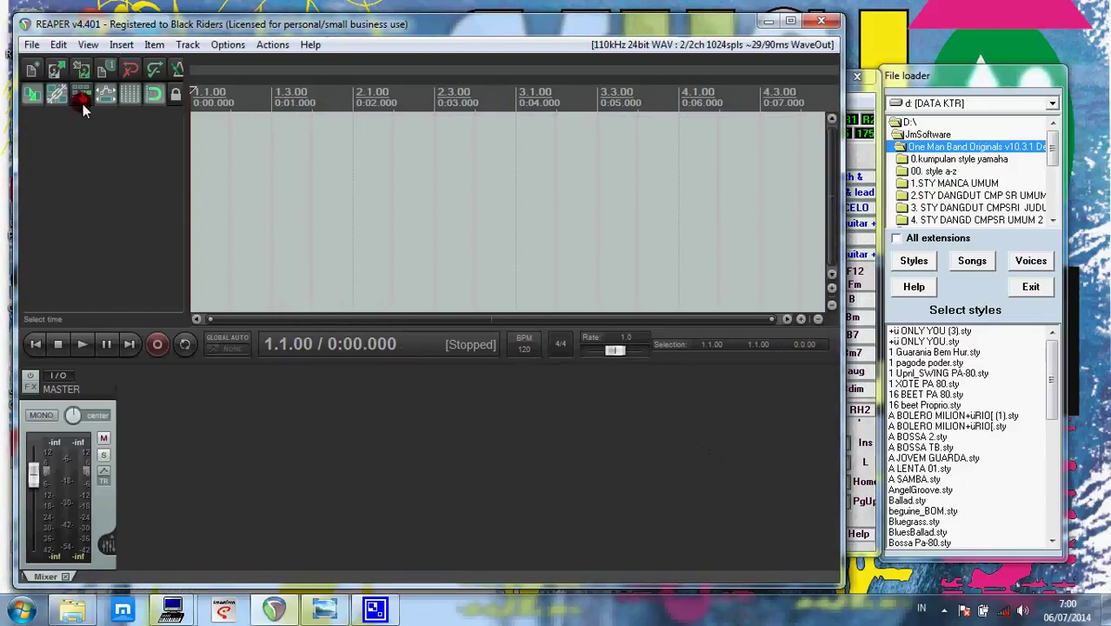
- Create a new project without saving the current one
click(33, 44)
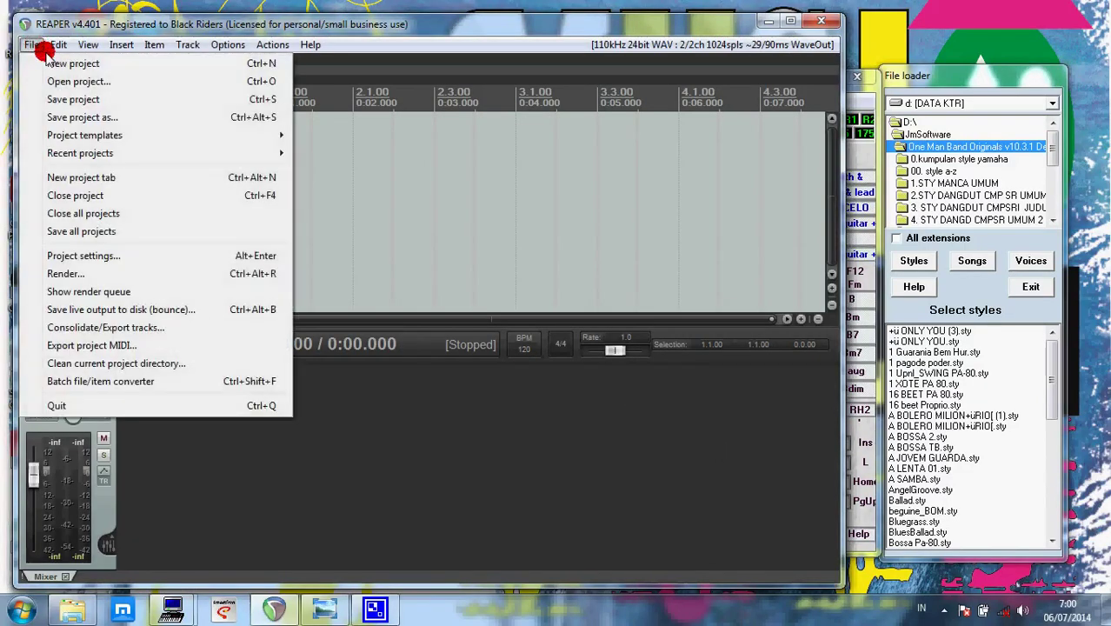
click(52, 64)
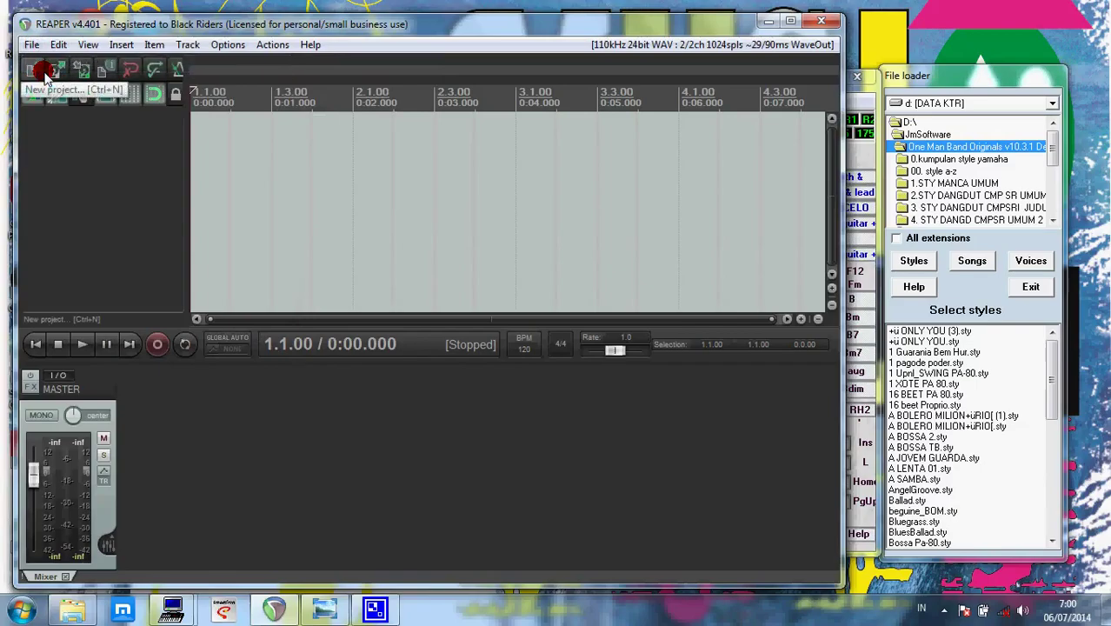
click(31, 45)
click(48, 66)
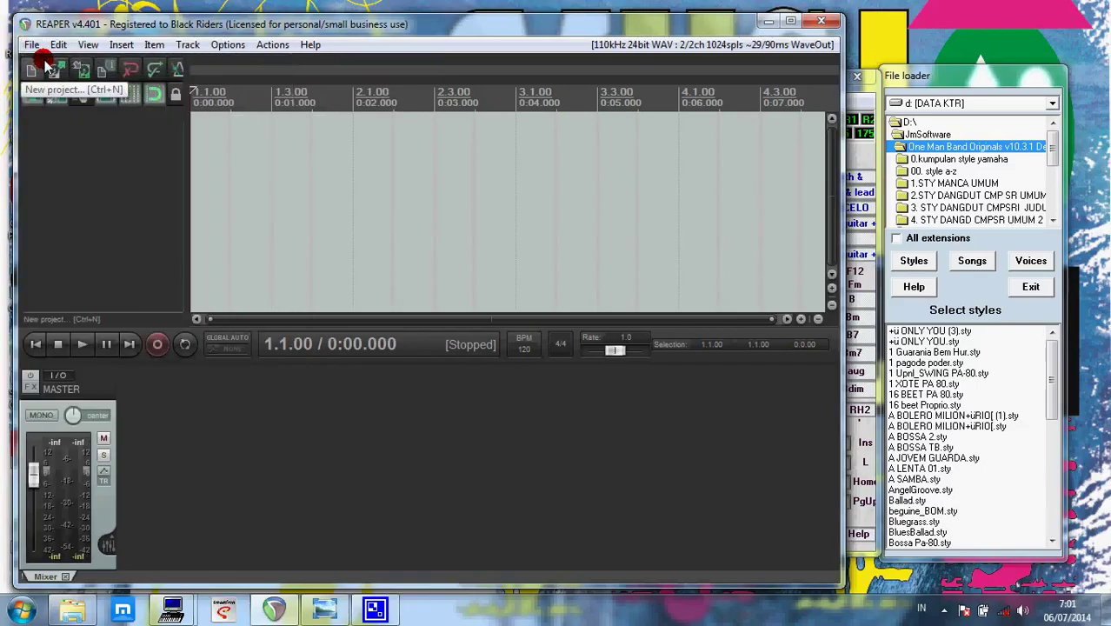
click(230, 46)
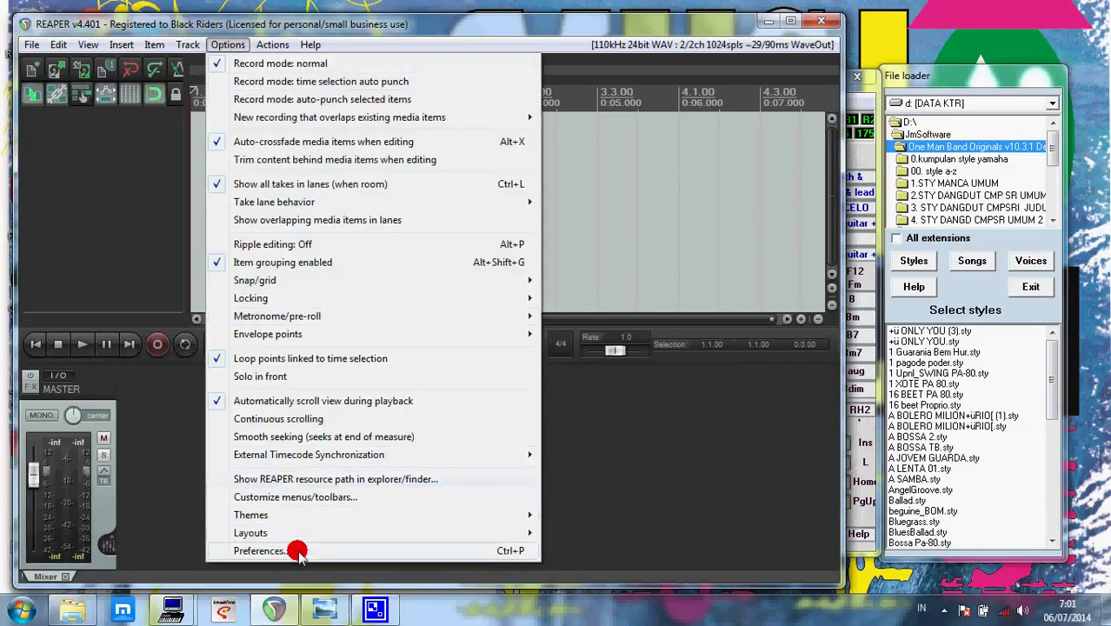
click(174, 436)
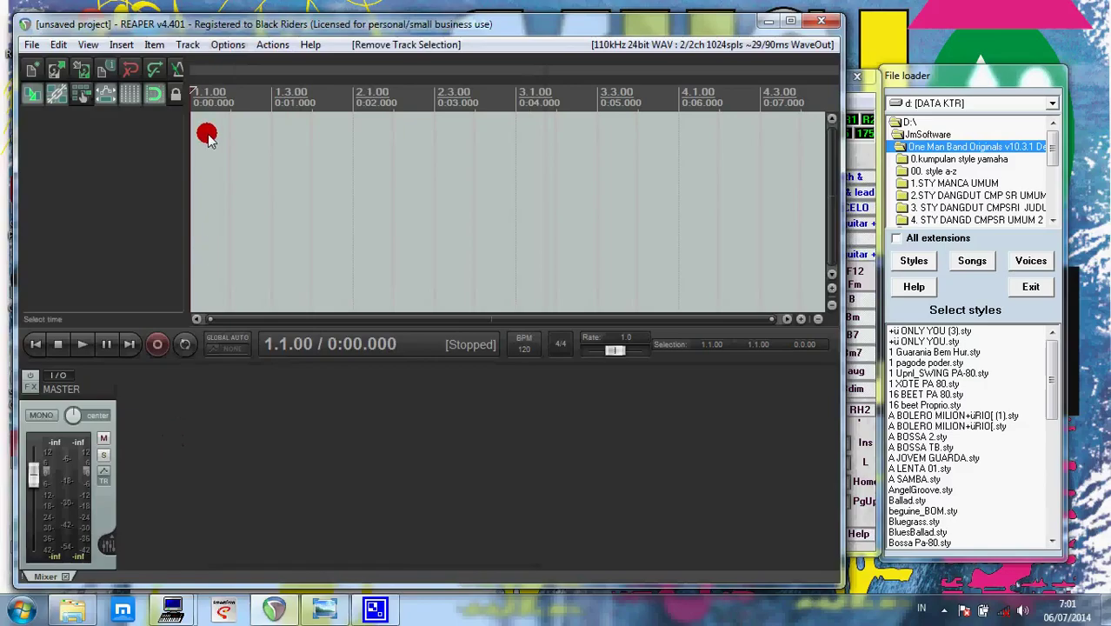
click(32, 44)
click(47, 67)
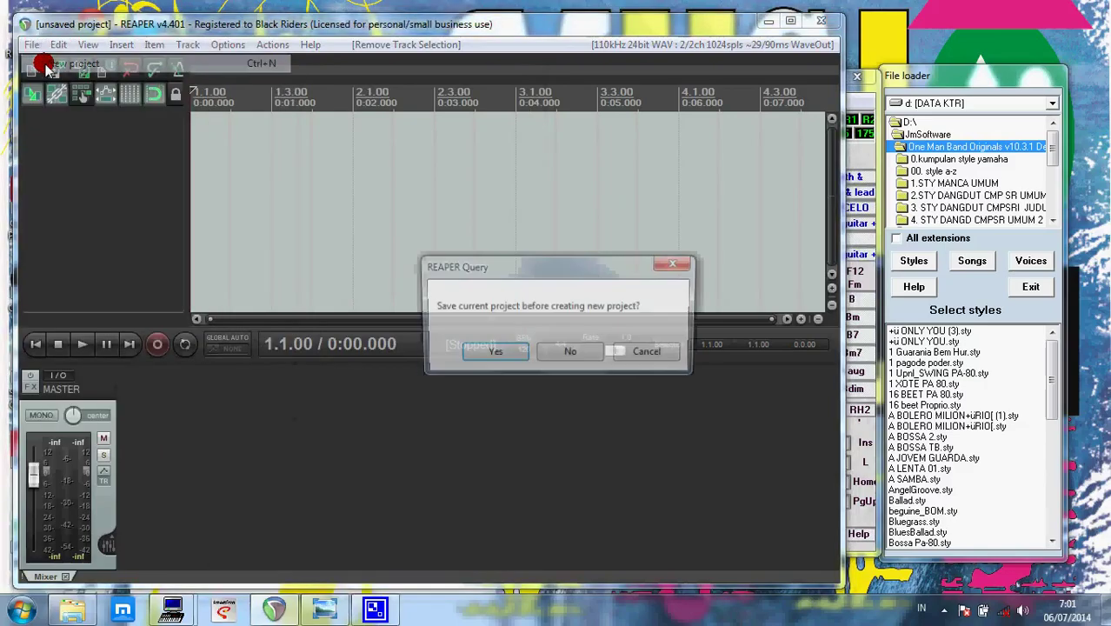
click(587, 355)
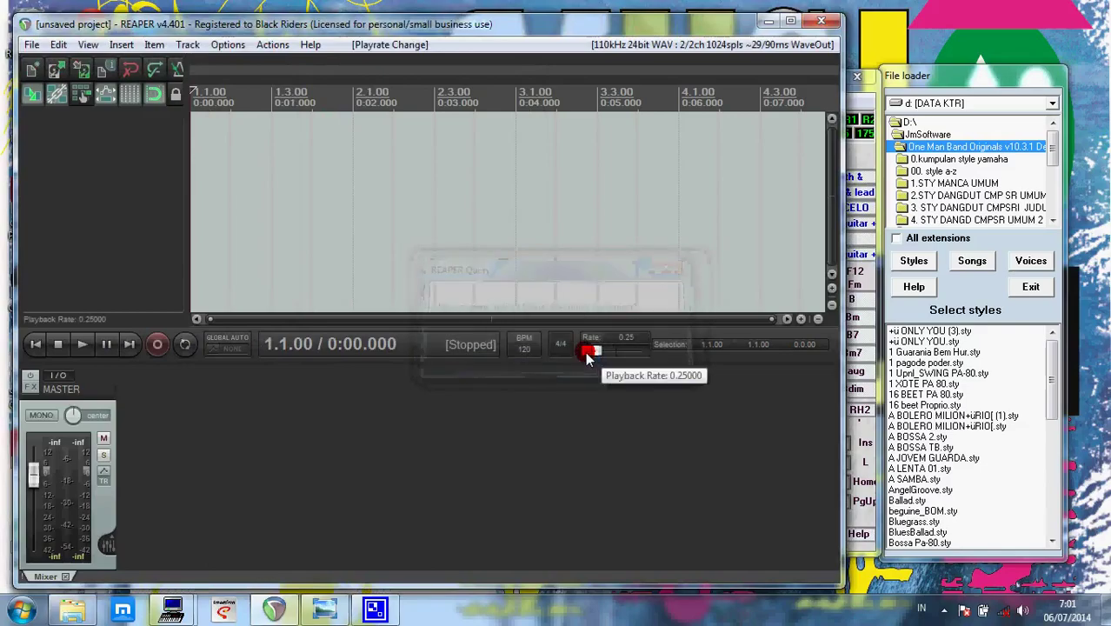
- Insert a new track with record arming and record monitoring enabled
click(188, 44)
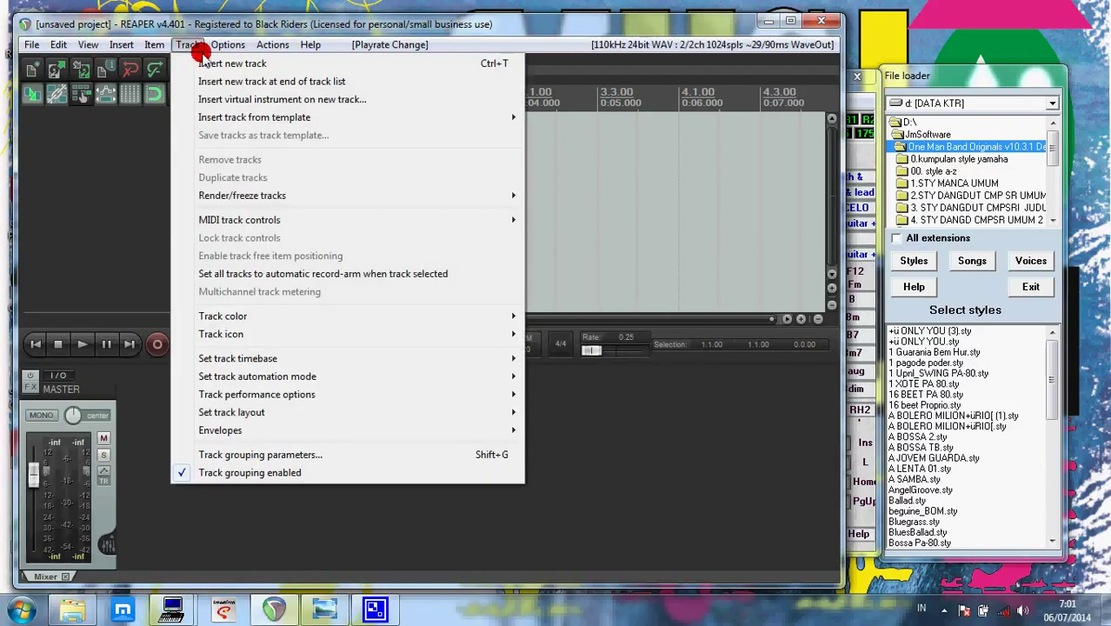
click(211, 63)
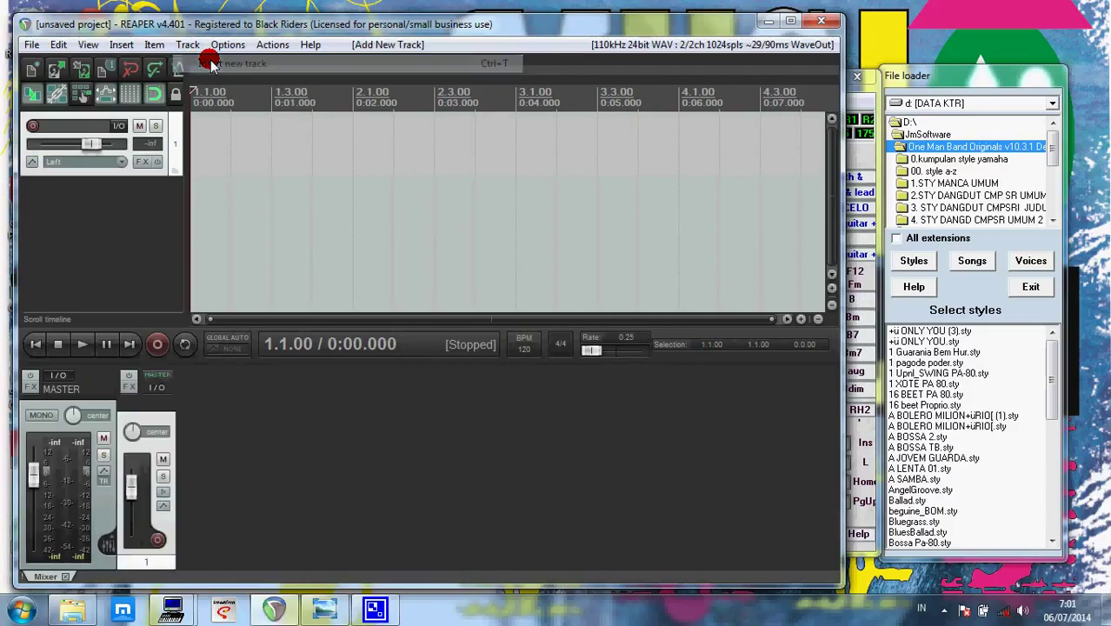
click(192, 49)
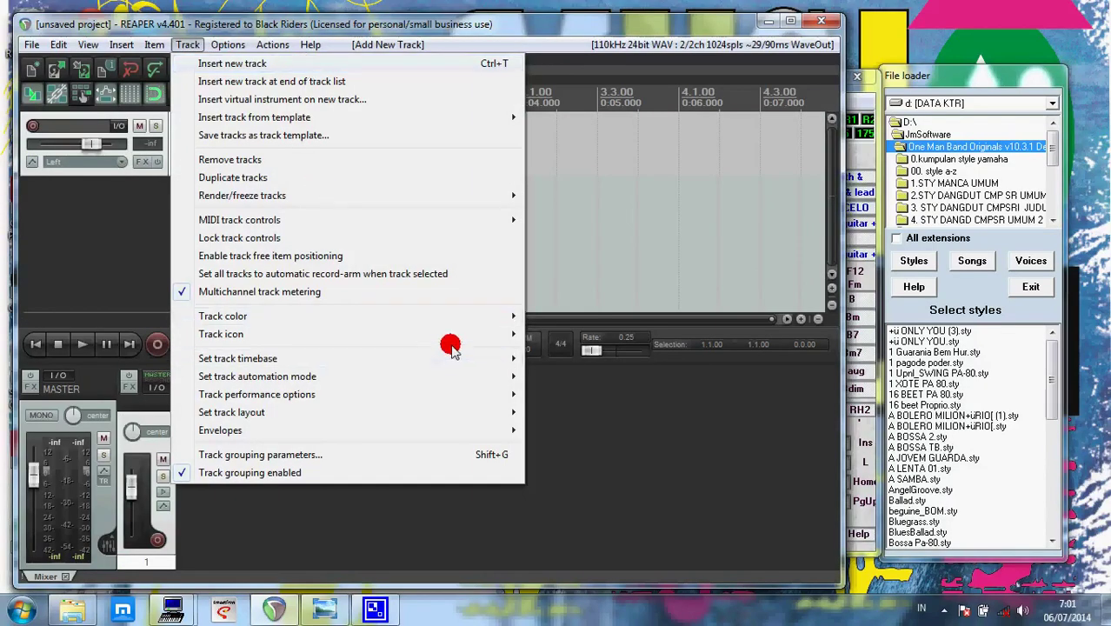
click(411, 533)
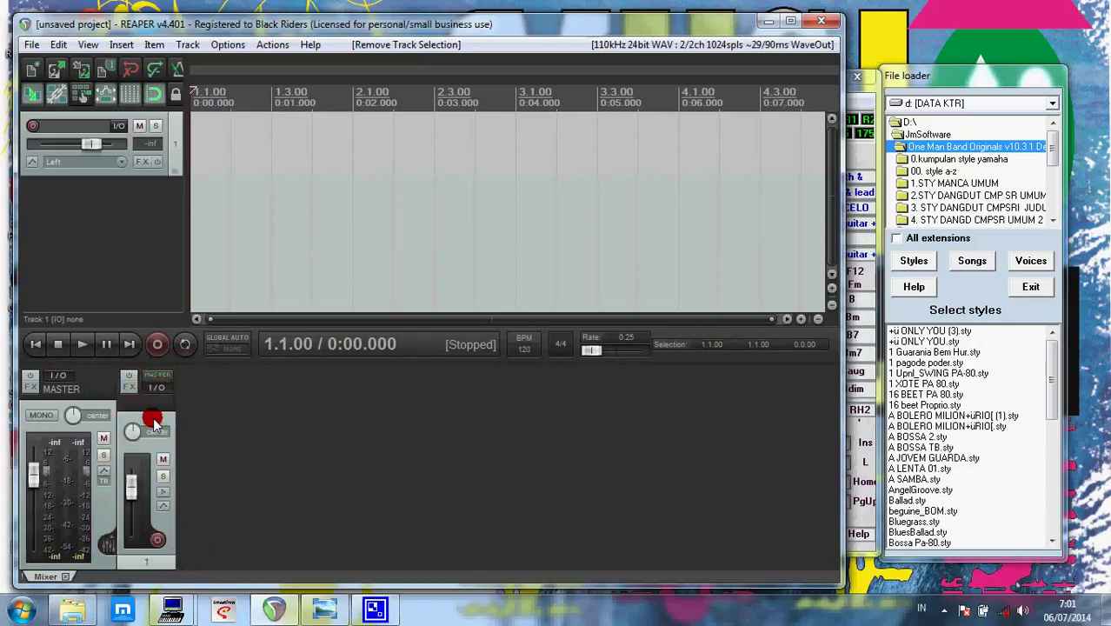
click(159, 544)
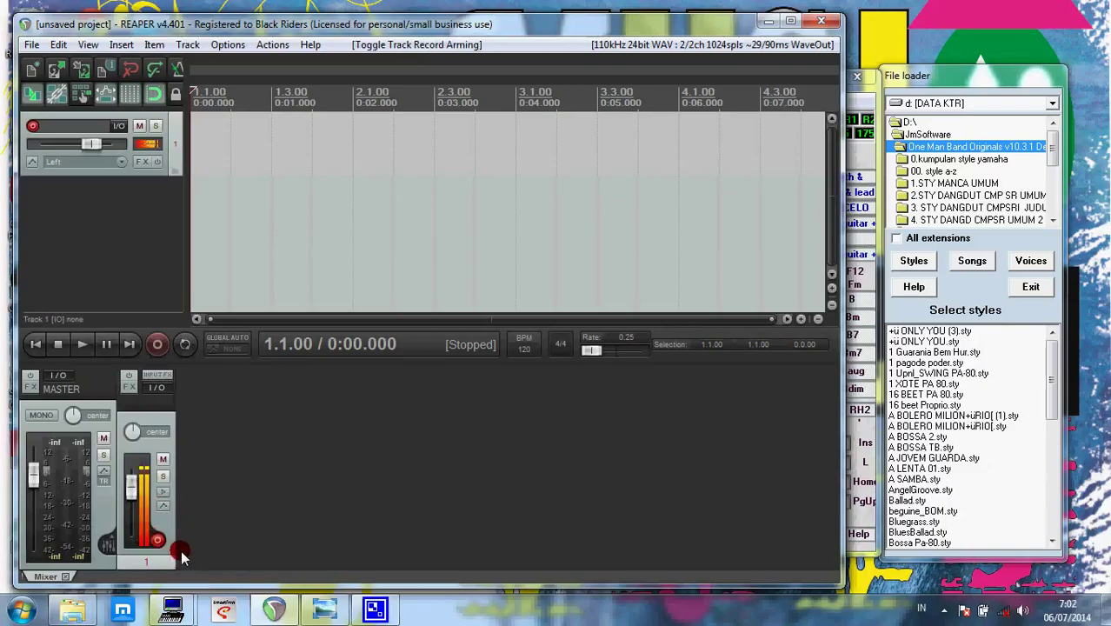
click(163, 495)
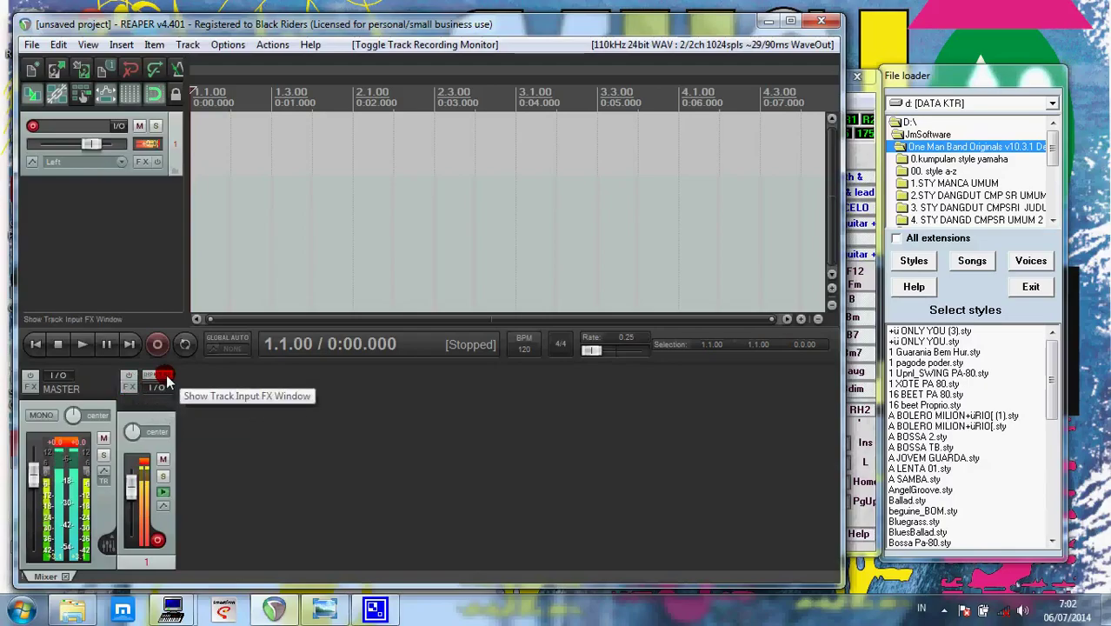
- Add the VSTi Battery 3 (Native Instruments Software Synthesis GmbH) (24 out) to track 1's FX chain
click(127, 388)
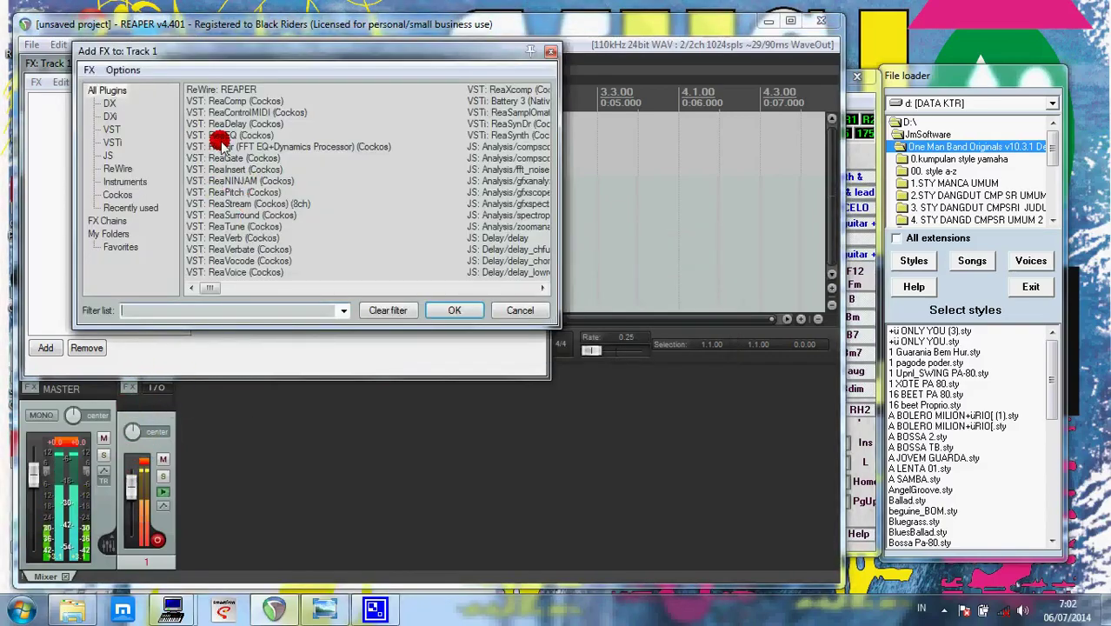
scroll(304, 196, right, 3)
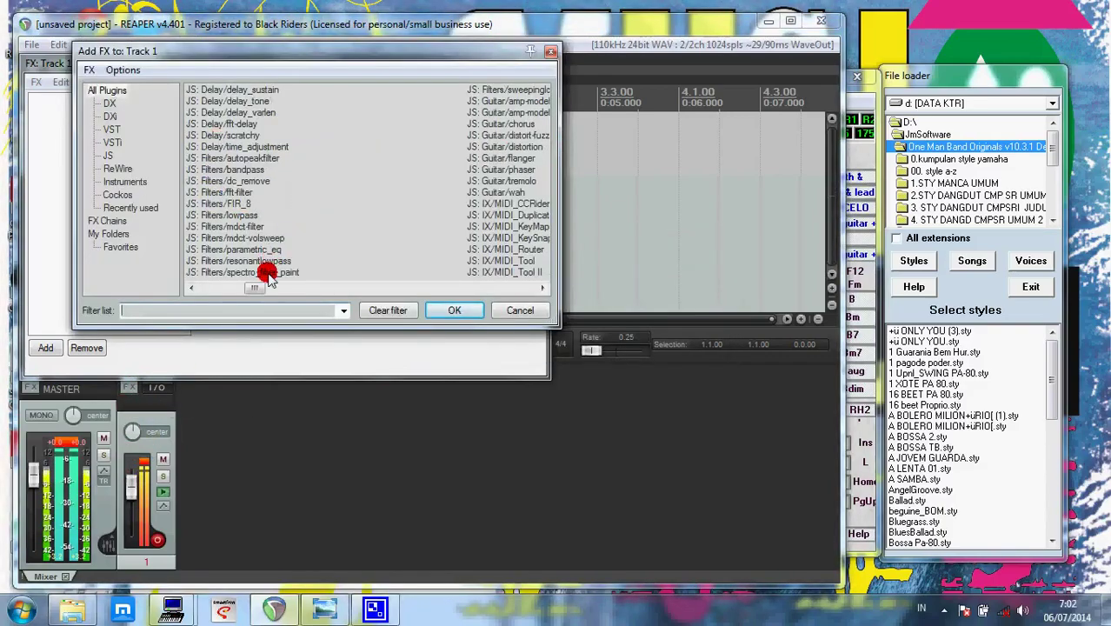
scroll(287, 285, right, 3)
drag(285, 287, 109, 146)
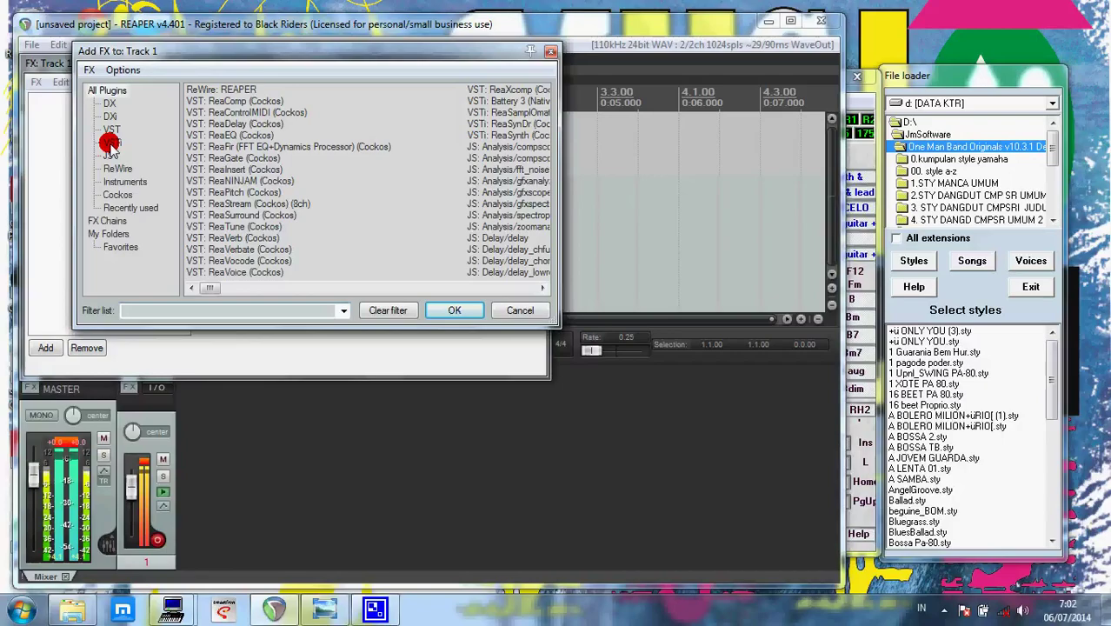
click(109, 144)
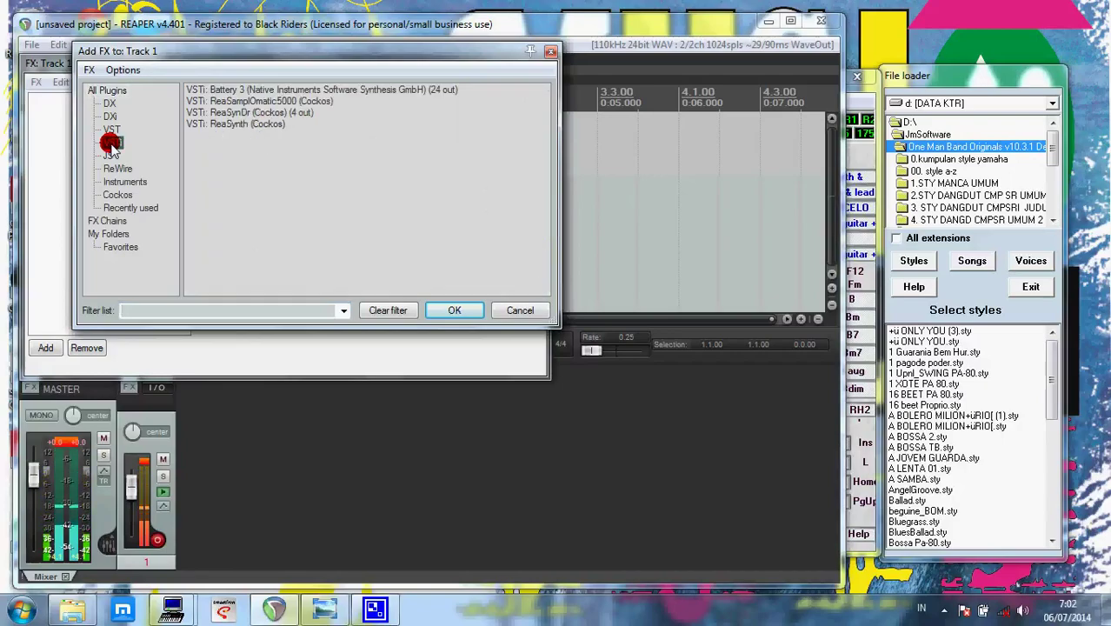
double_click(131, 93)
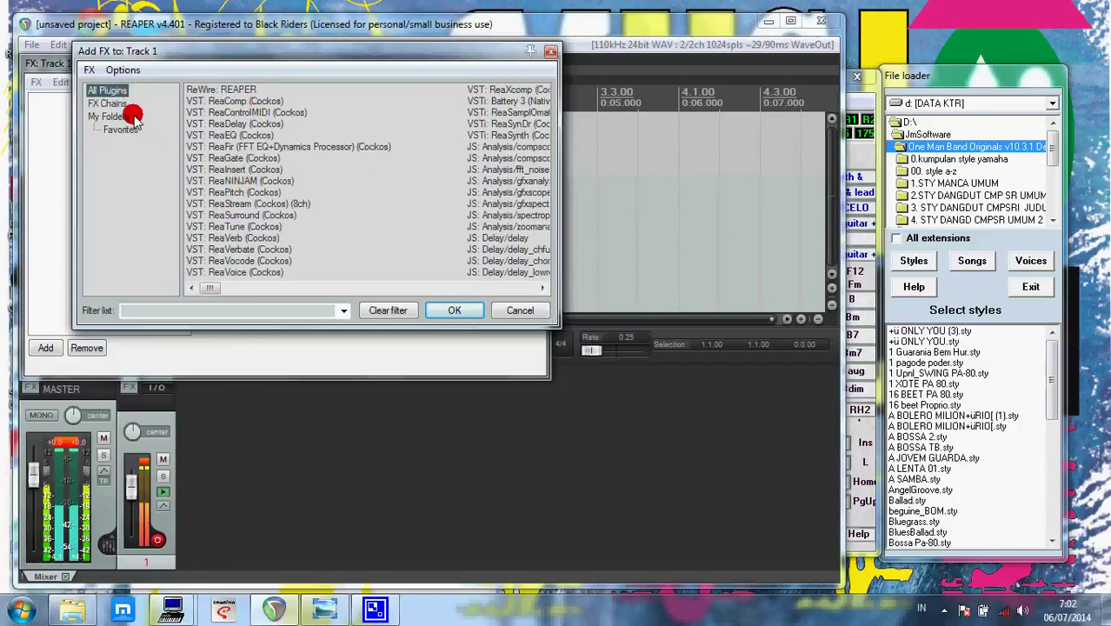
double_click(92, 93)
drag(93, 96, 114, 141)
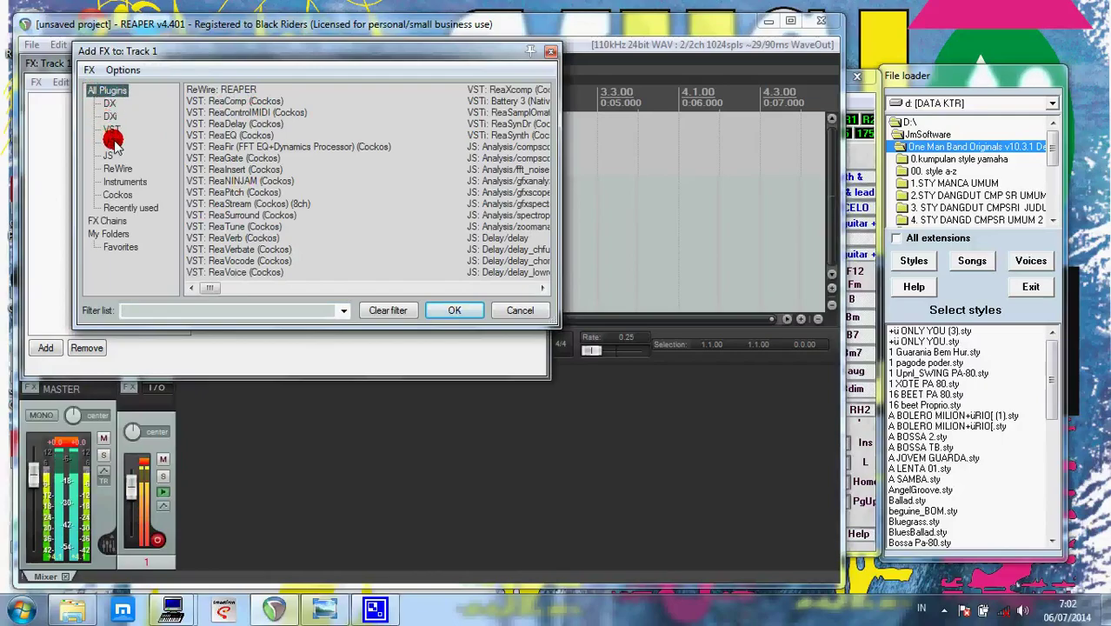
click(113, 141)
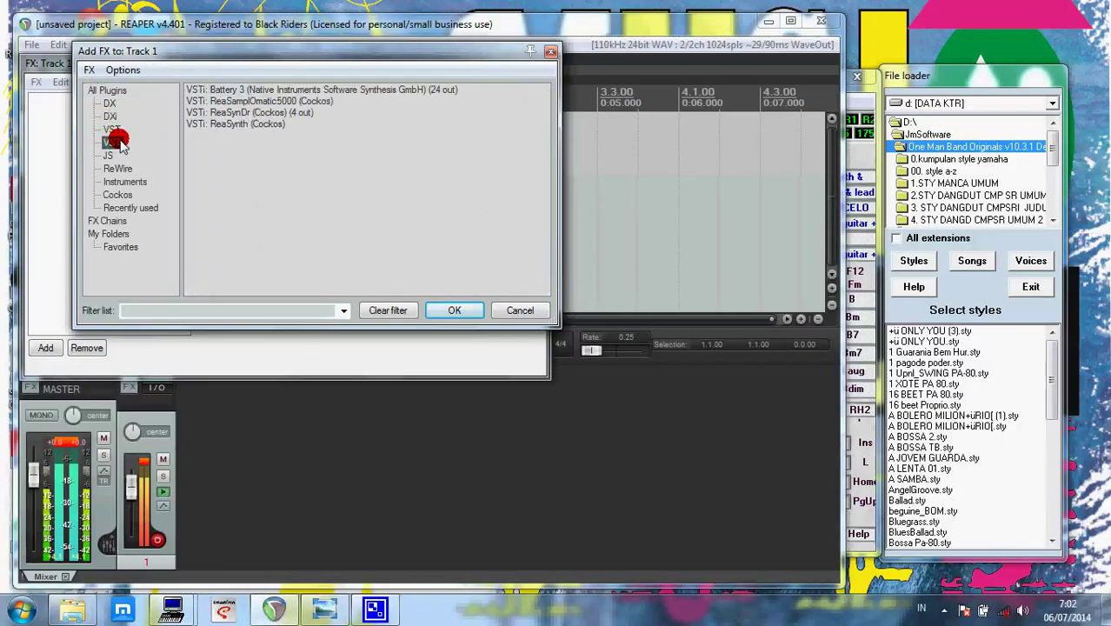
click(239, 90)
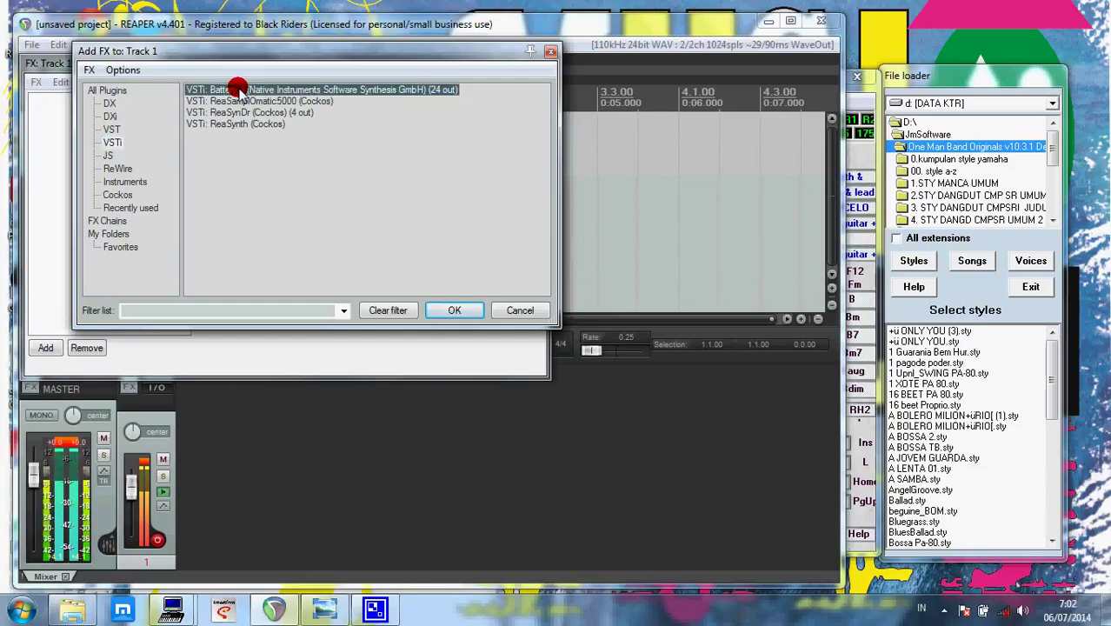
click(458, 311)
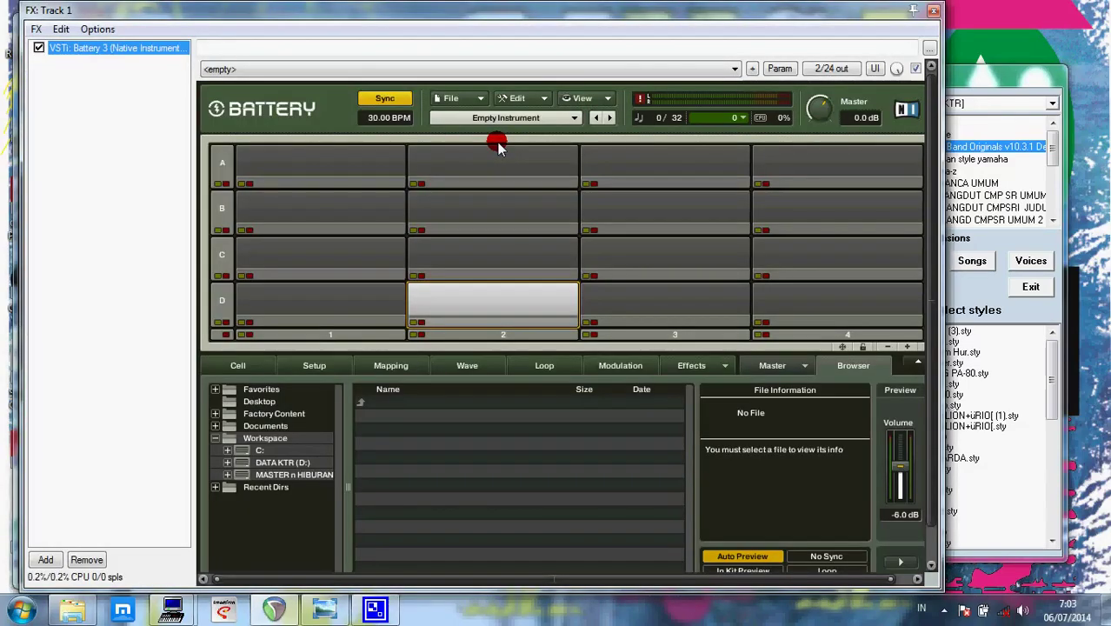
- Open the kit 1_Dangdut 2.kt2 in Battery 3 from drive D's "isian ni baterry kit kendang" folder under MASTER YAMAHA n TECHNO T9900i
click(477, 98)
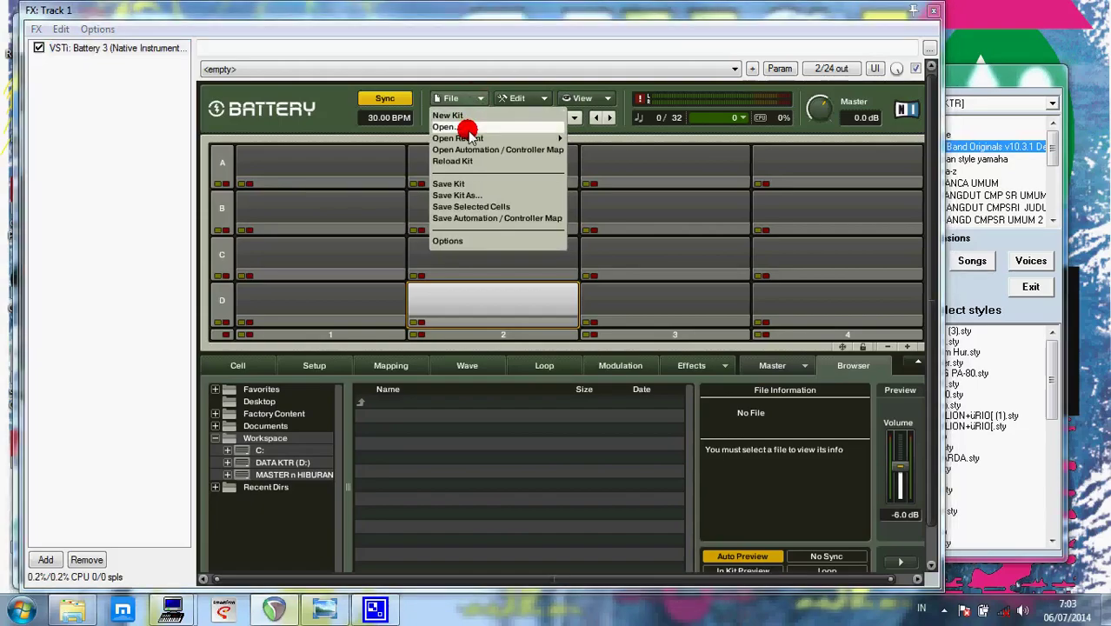
click(468, 129)
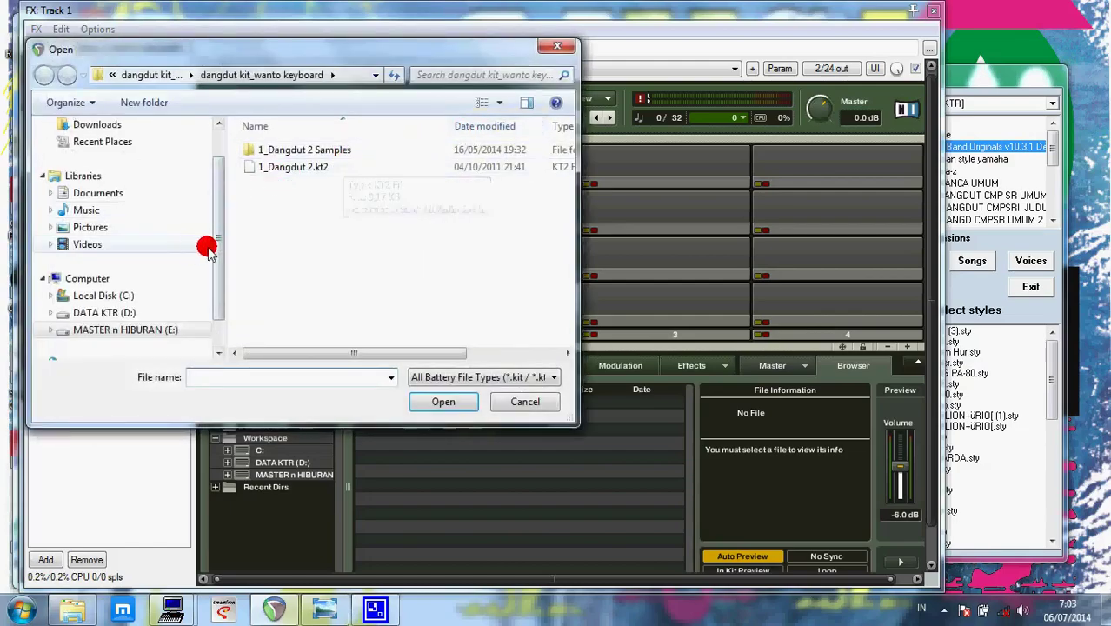
scroll(206, 241, down, 2)
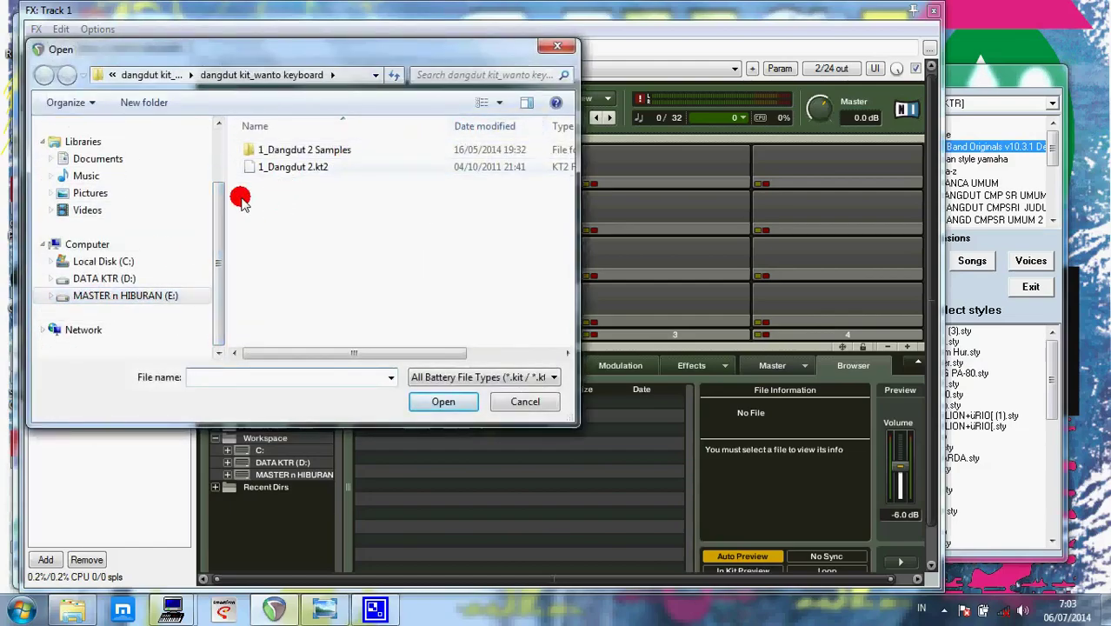
click(50, 295)
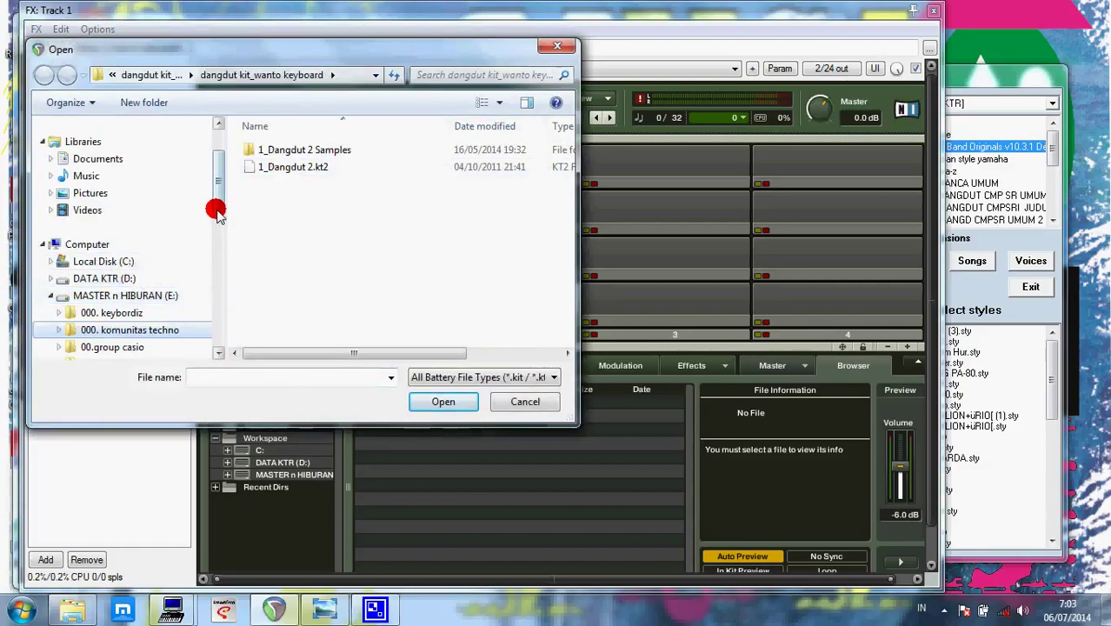
click(51, 279)
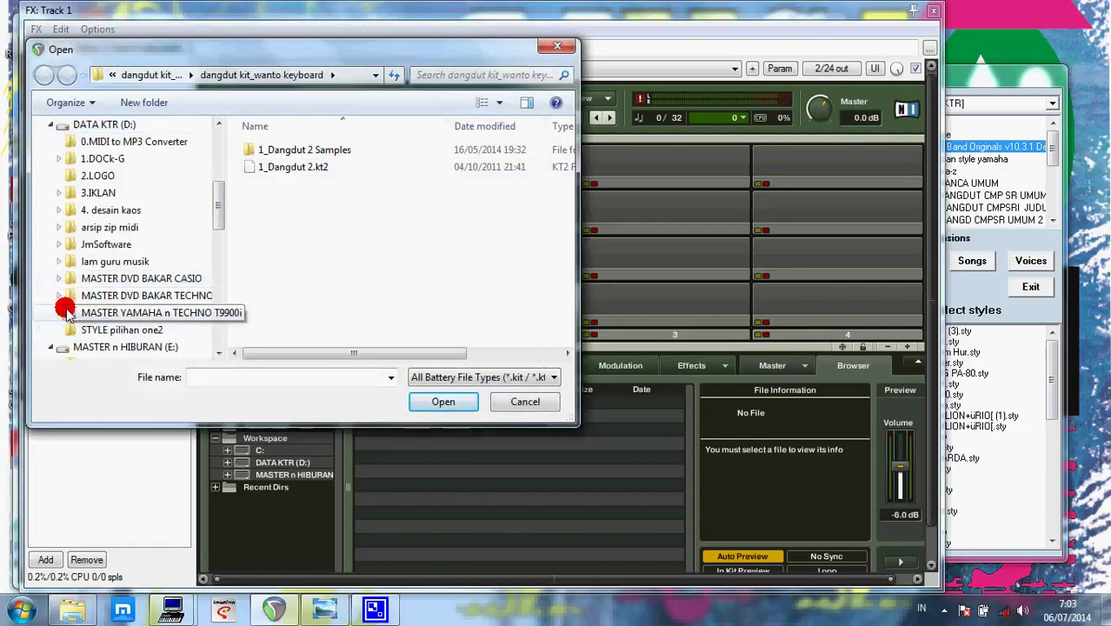
click(59, 313)
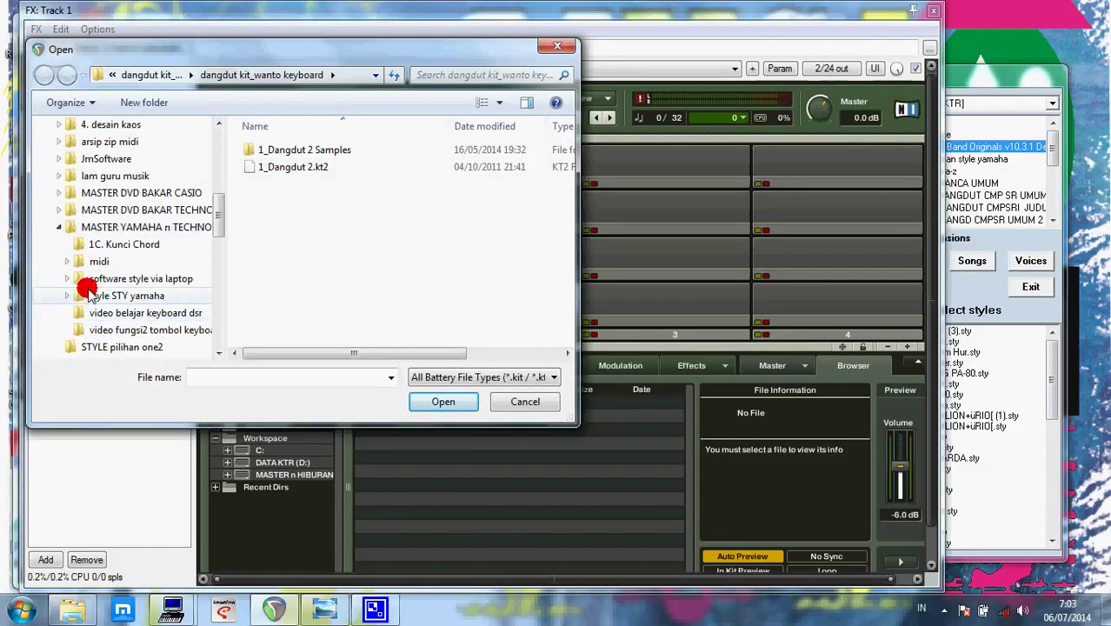
click(69, 279)
click(76, 296)
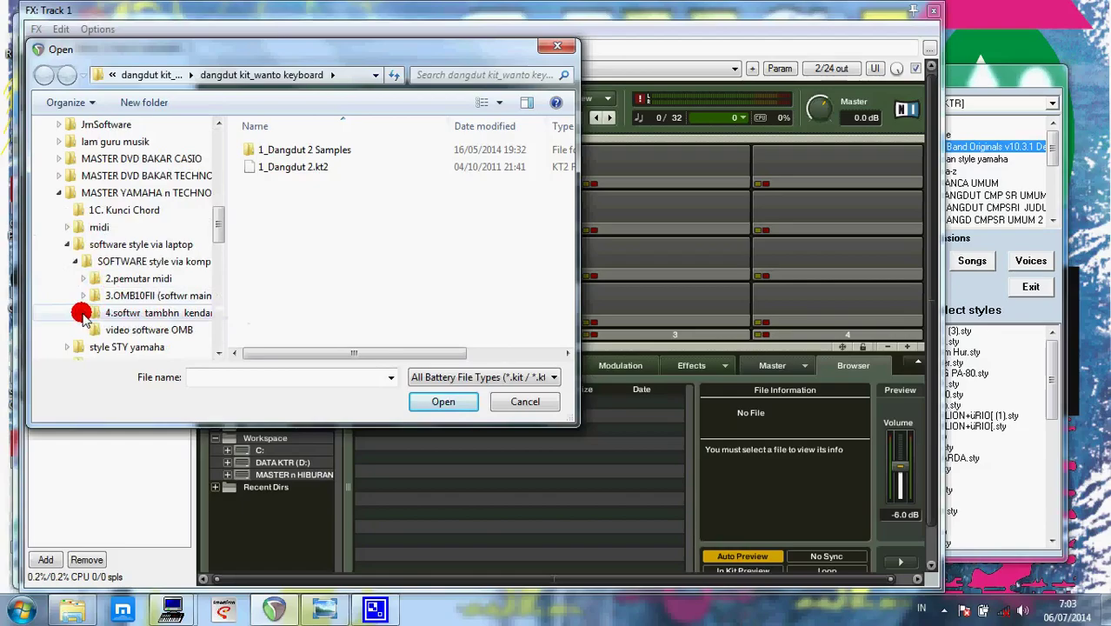
click(83, 315)
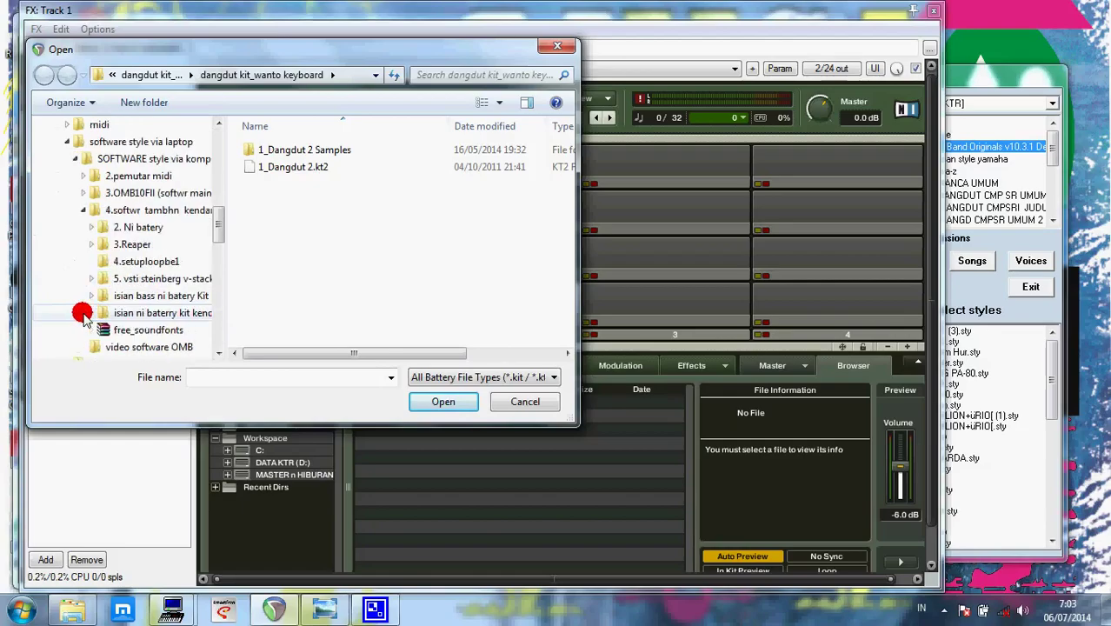
click(166, 318)
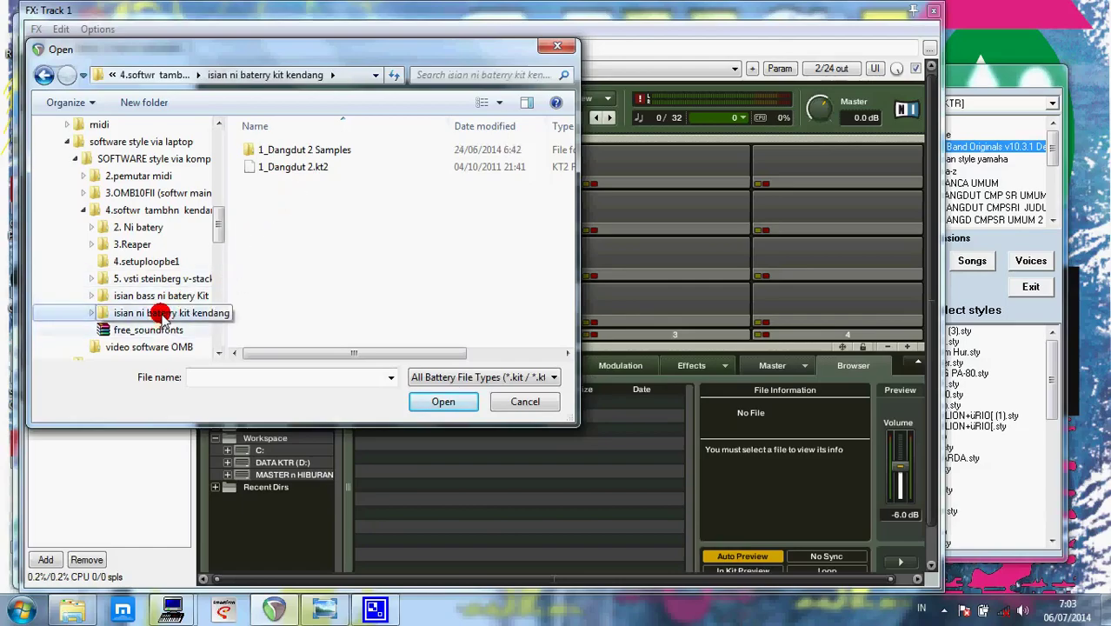
click(298, 172)
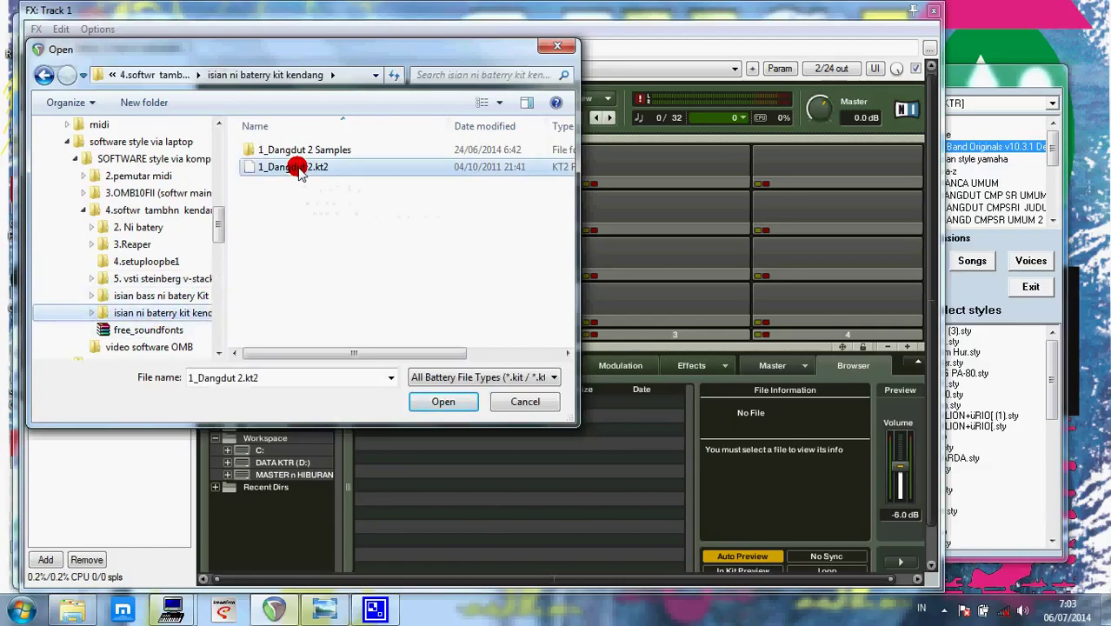
double_click(299, 170)
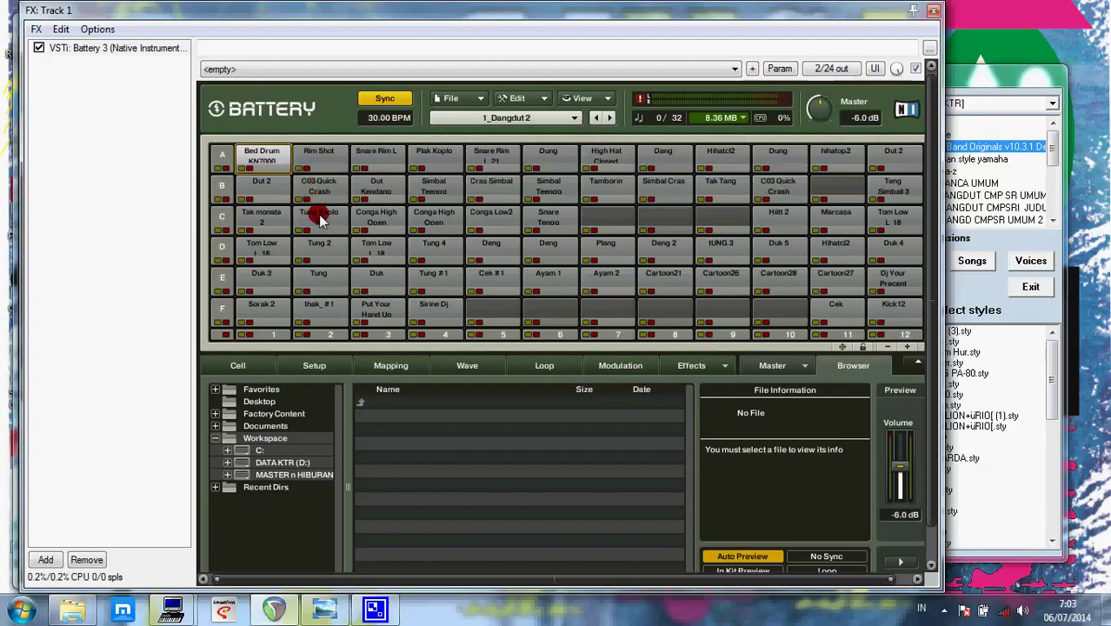
- Audition drum cells across rows A to C of the loaded kit, such as Rim Shot, Conga High Open and Snare Tengg, and close the FX window
click(320, 219)
click(317, 186)
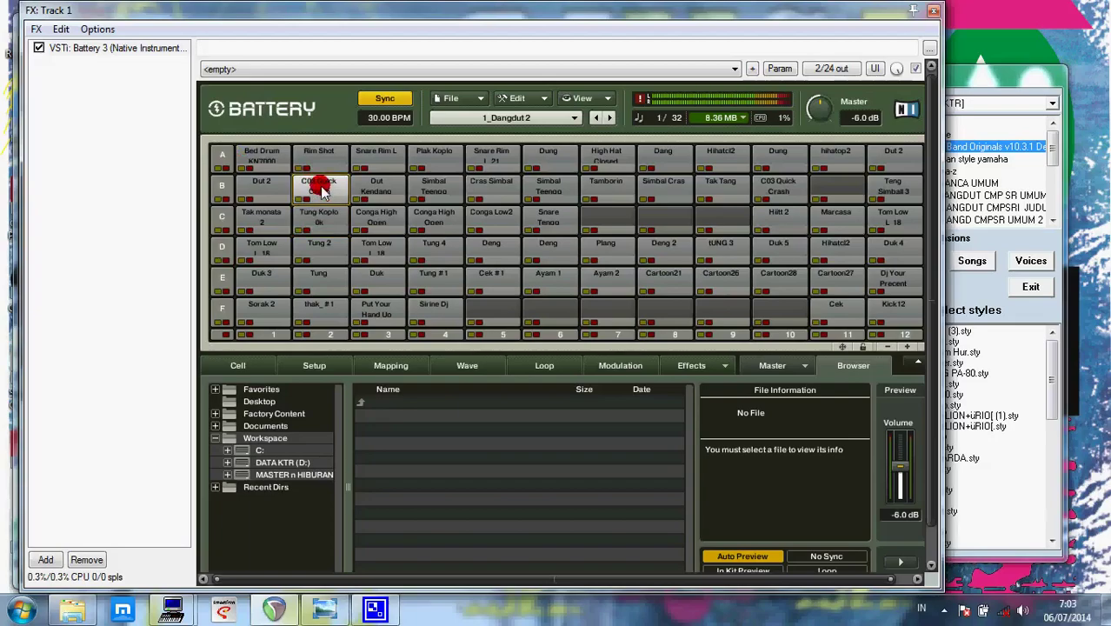
click(372, 219)
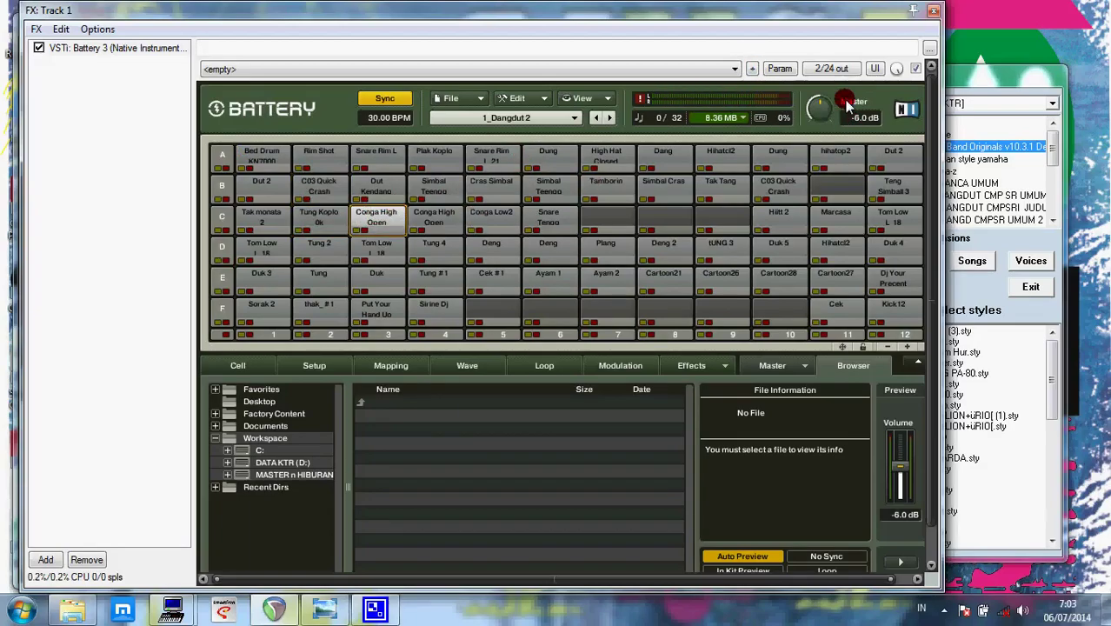
click(544, 189)
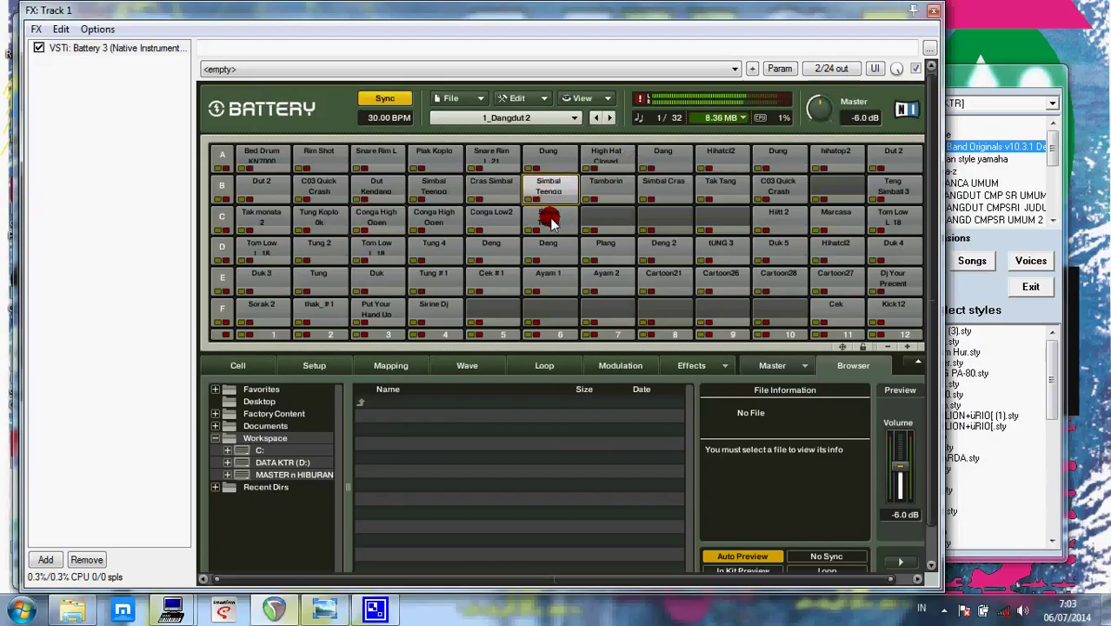
click(534, 219)
click(495, 222)
click(433, 219)
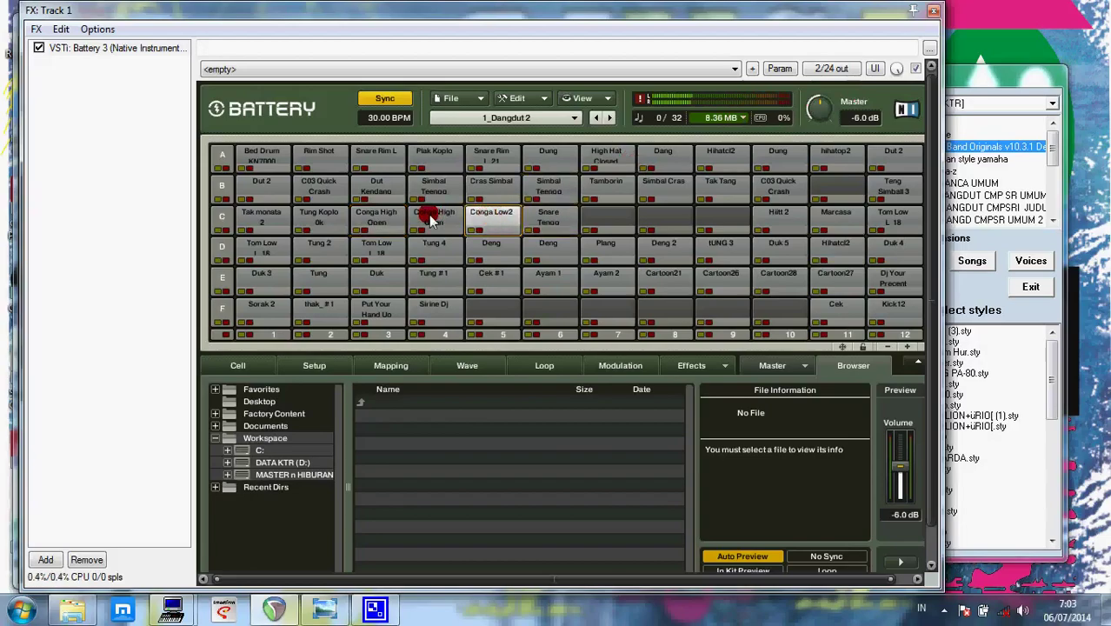
click(376, 217)
click(377, 184)
click(379, 159)
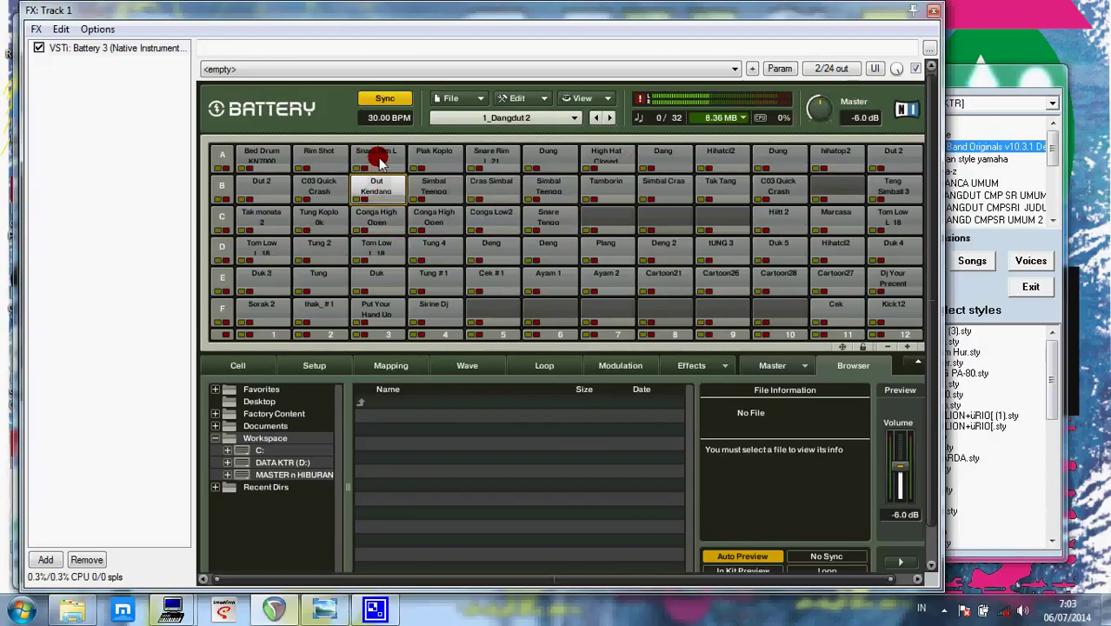
click(315, 157)
click(318, 184)
click(272, 188)
click(260, 154)
click(333, 153)
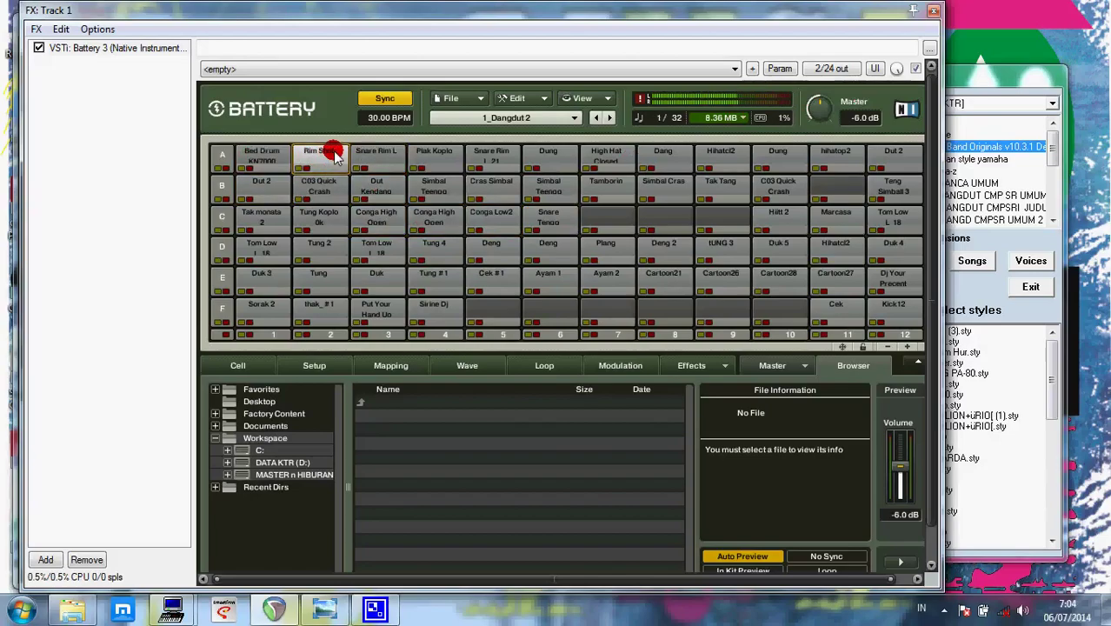
click(387, 152)
click(439, 155)
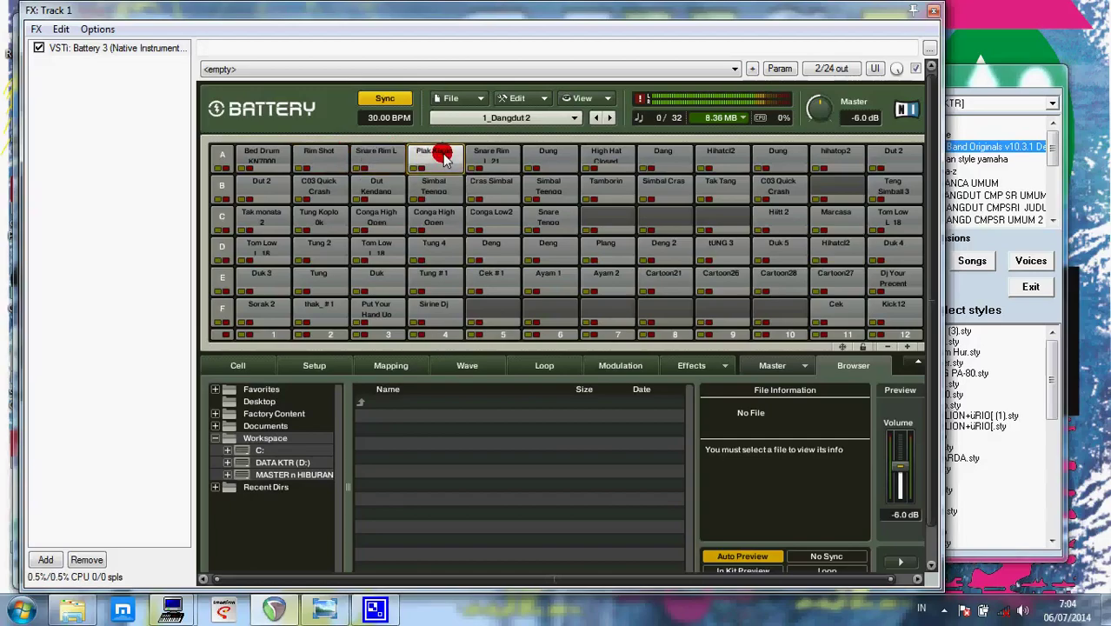
click(492, 154)
click(548, 154)
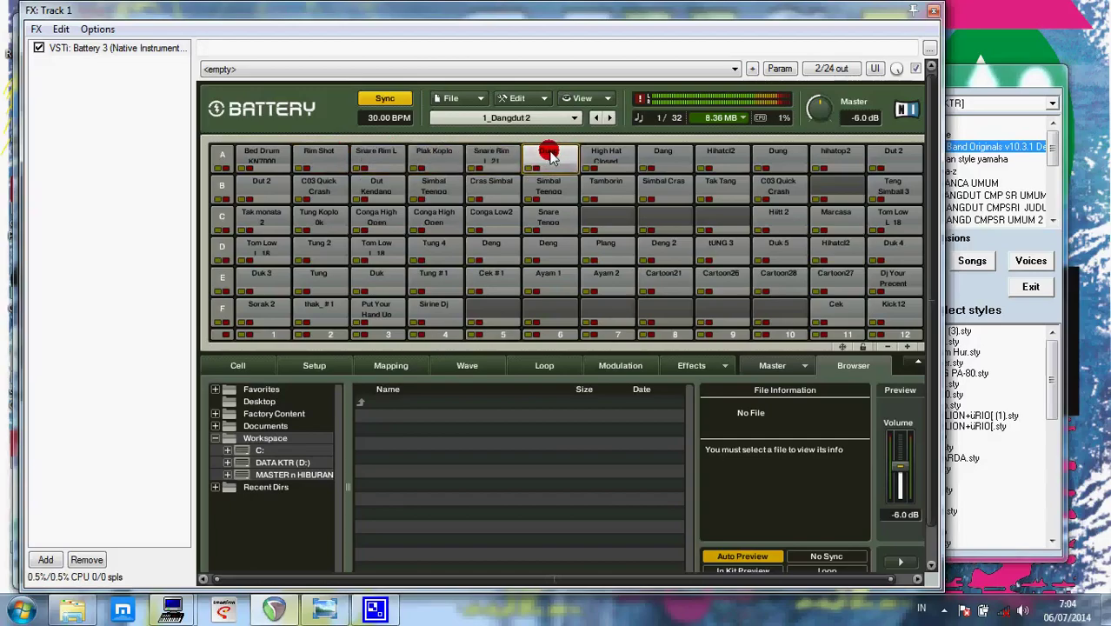
click(551, 193)
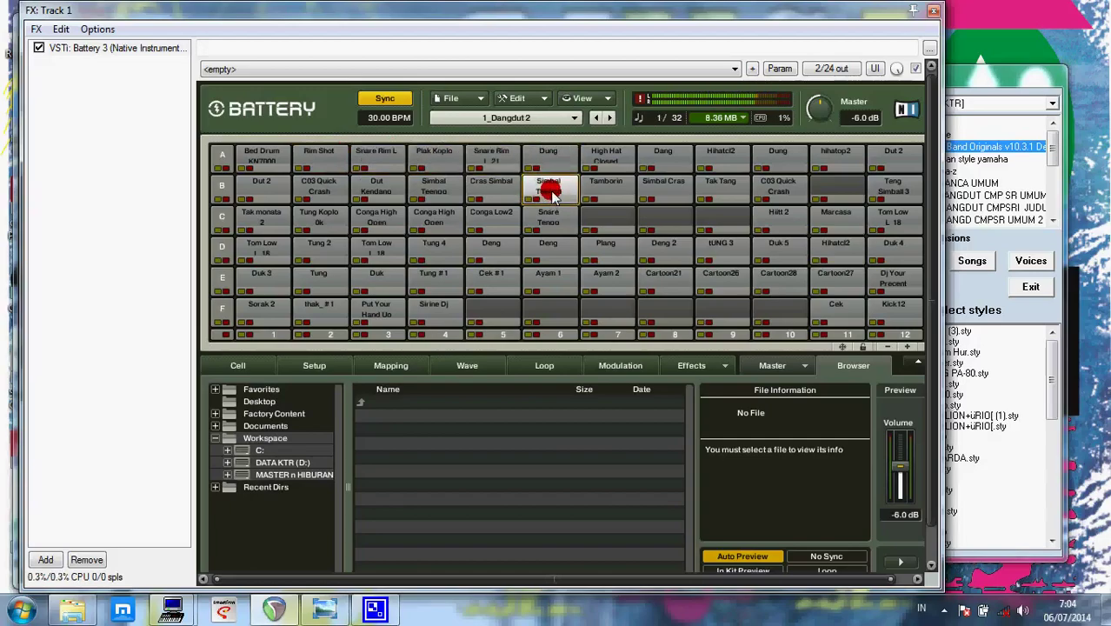
click(546, 217)
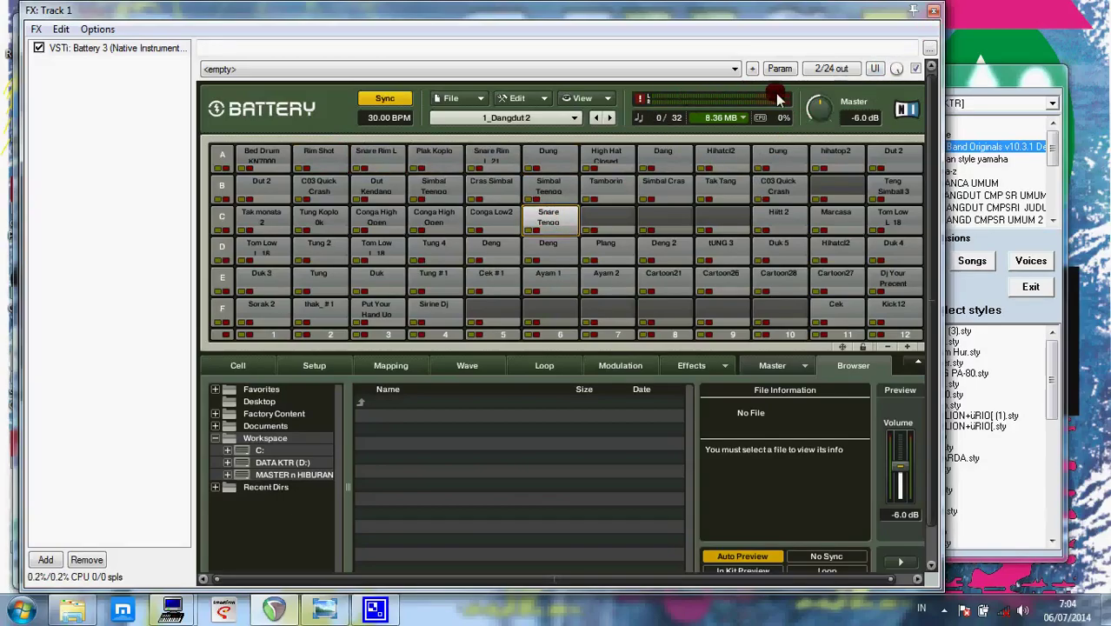
click(779, 192)
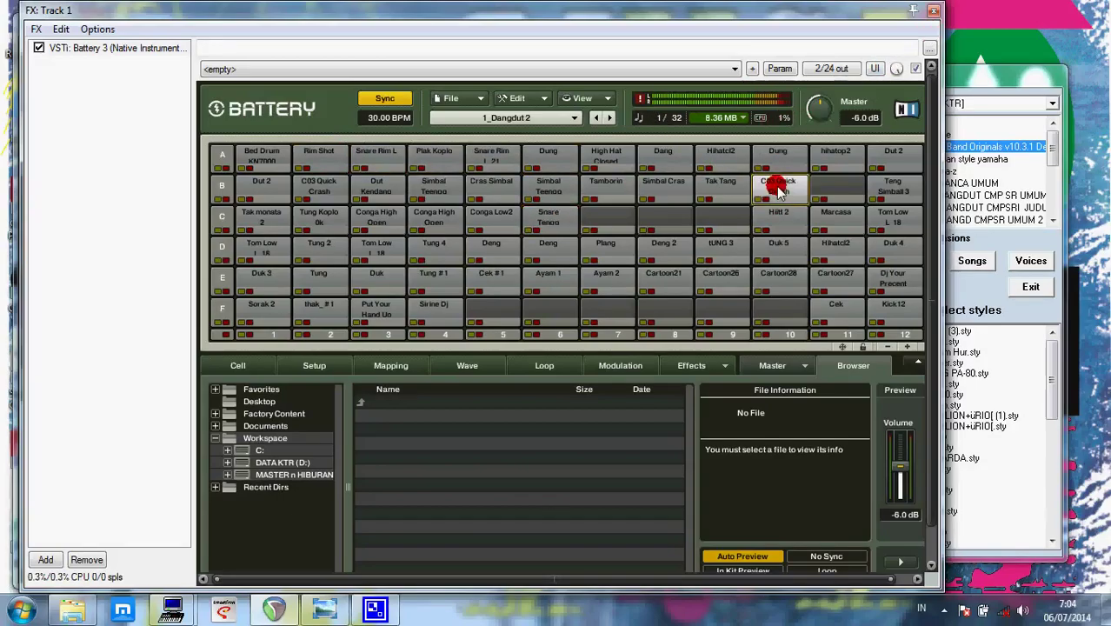
click(935, 13)
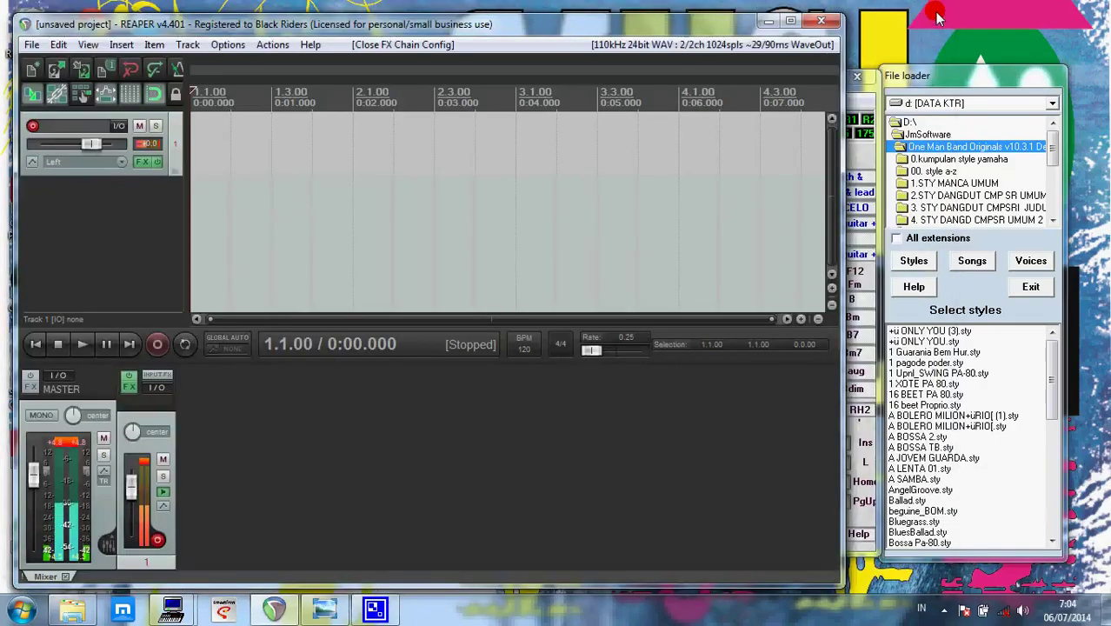
- Load the style A BOLERO MILION+üRIO[.sty in One Man Band and test its accompaniment with a C chord
click(937, 424)
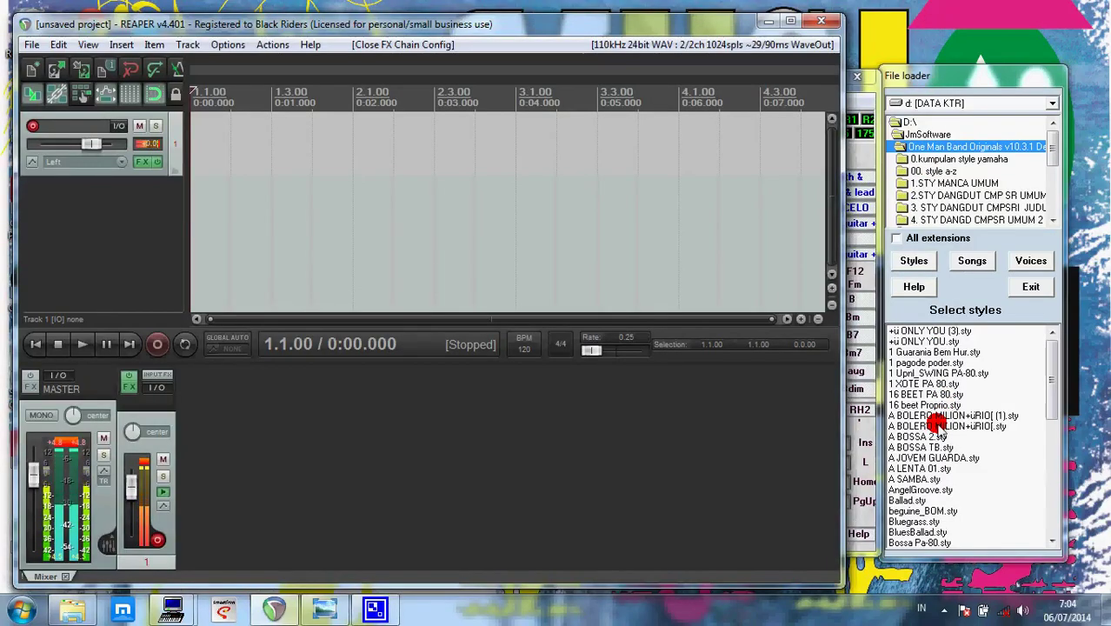
double_click(936, 424)
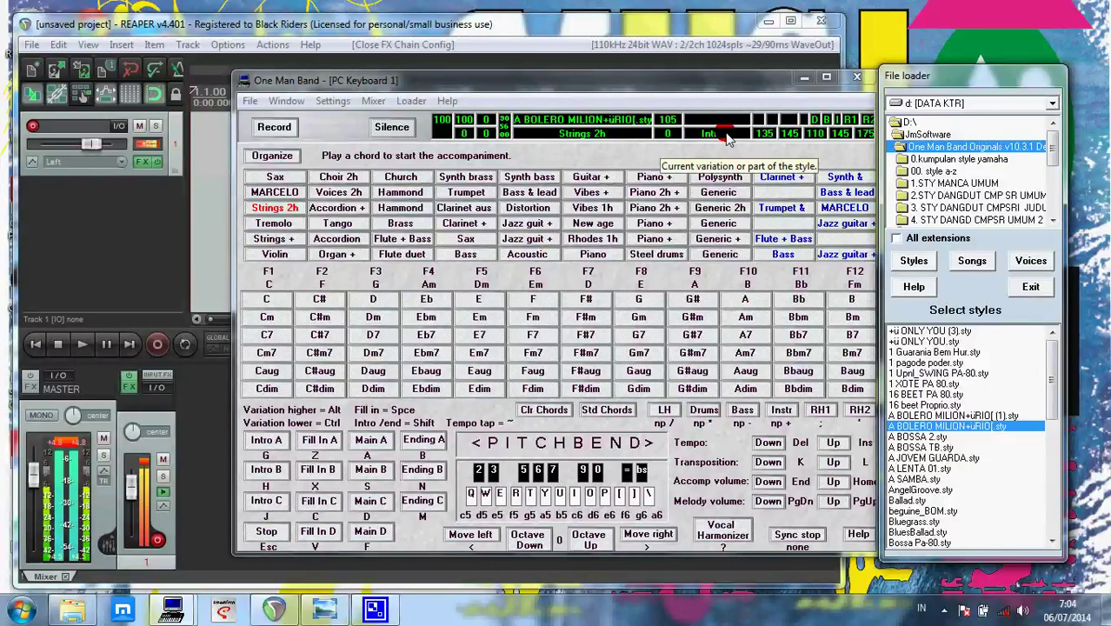
key(F1)
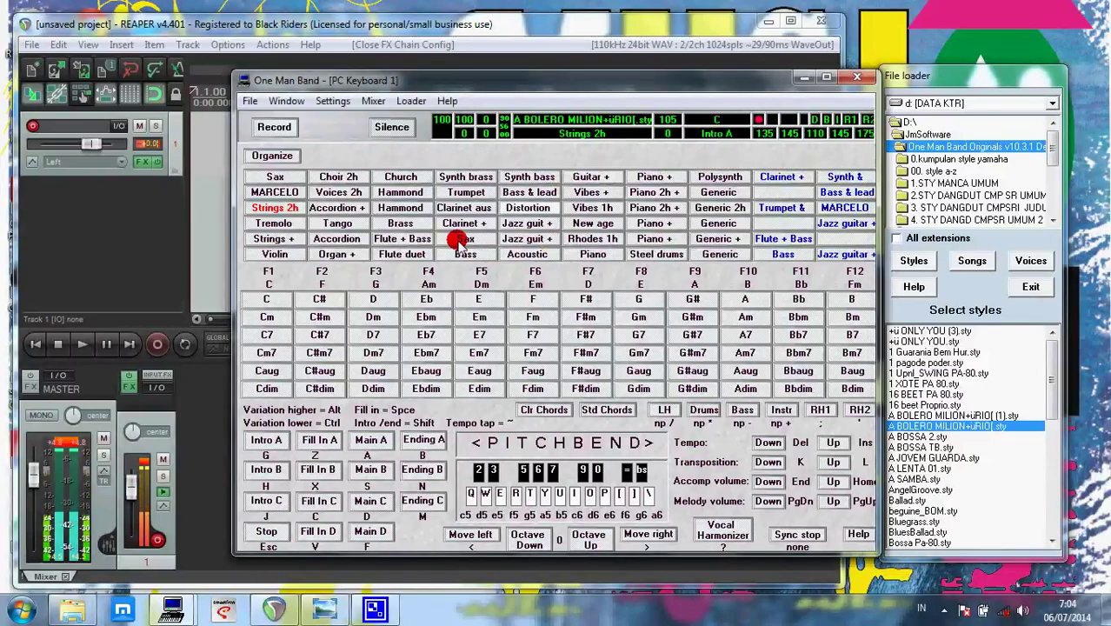
mouse_move(136, 502)
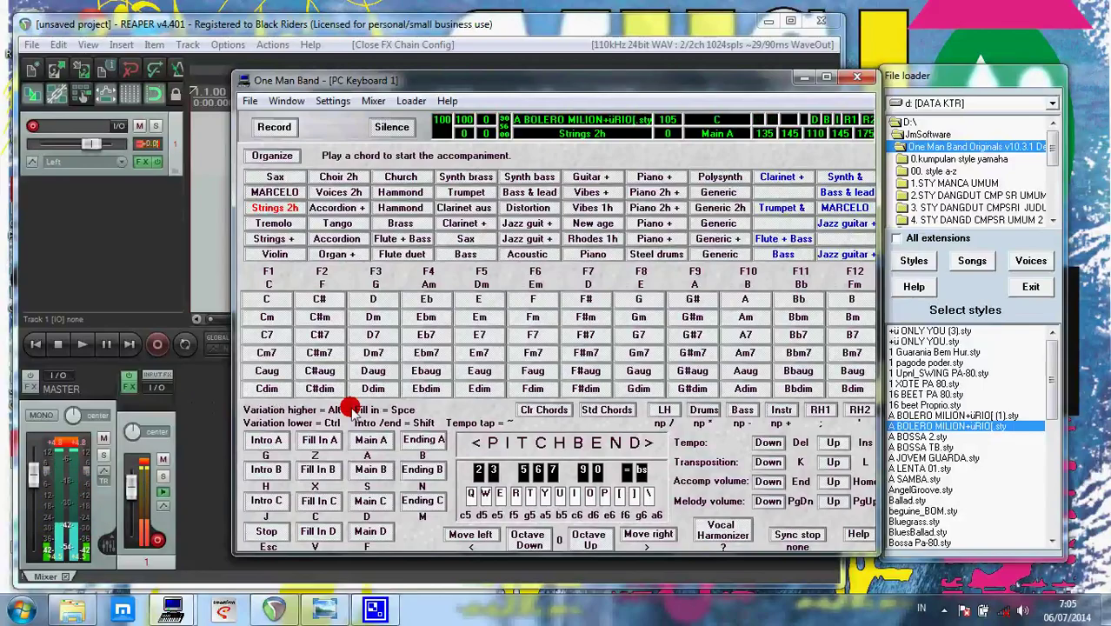
click(919, 423)
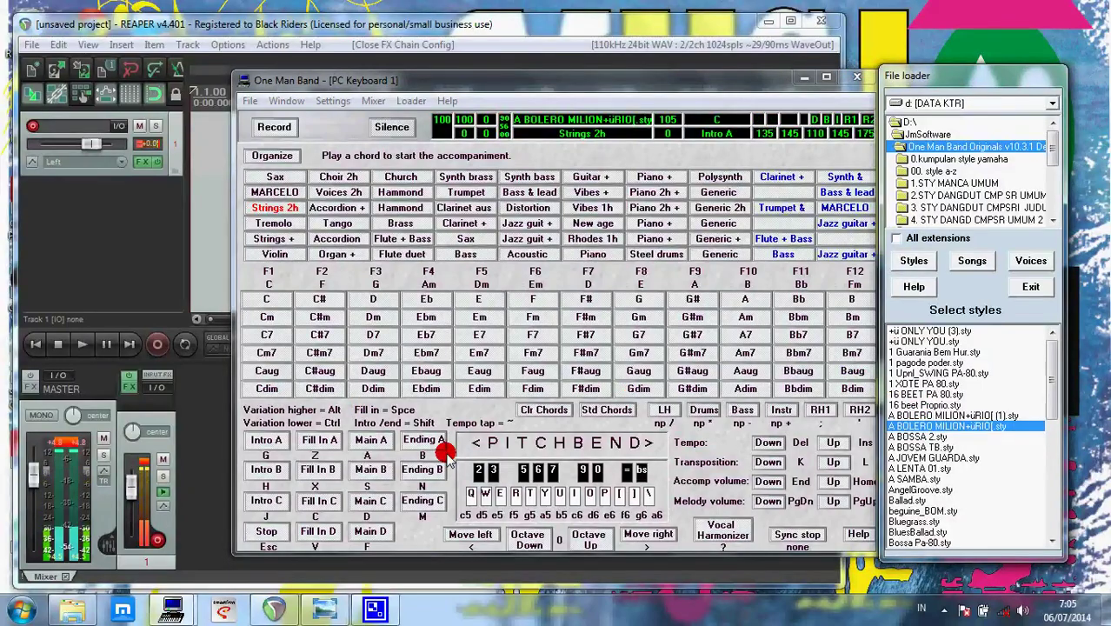
click(425, 445)
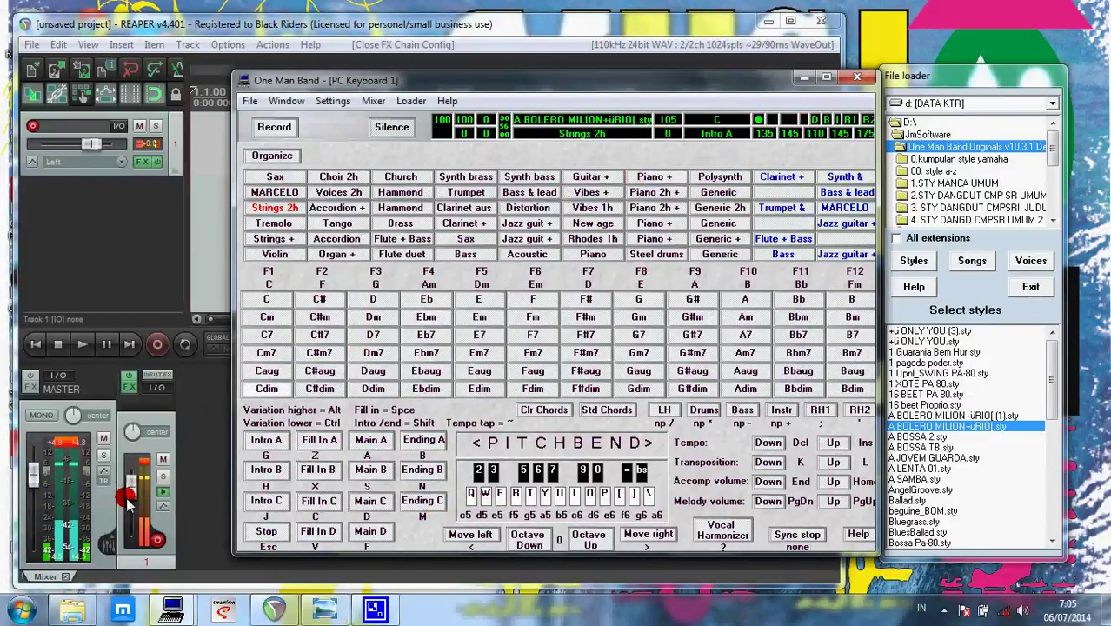
- Set the REAPER track's record input to channel 10 of LoopBe Internal MIDI
click(157, 543)
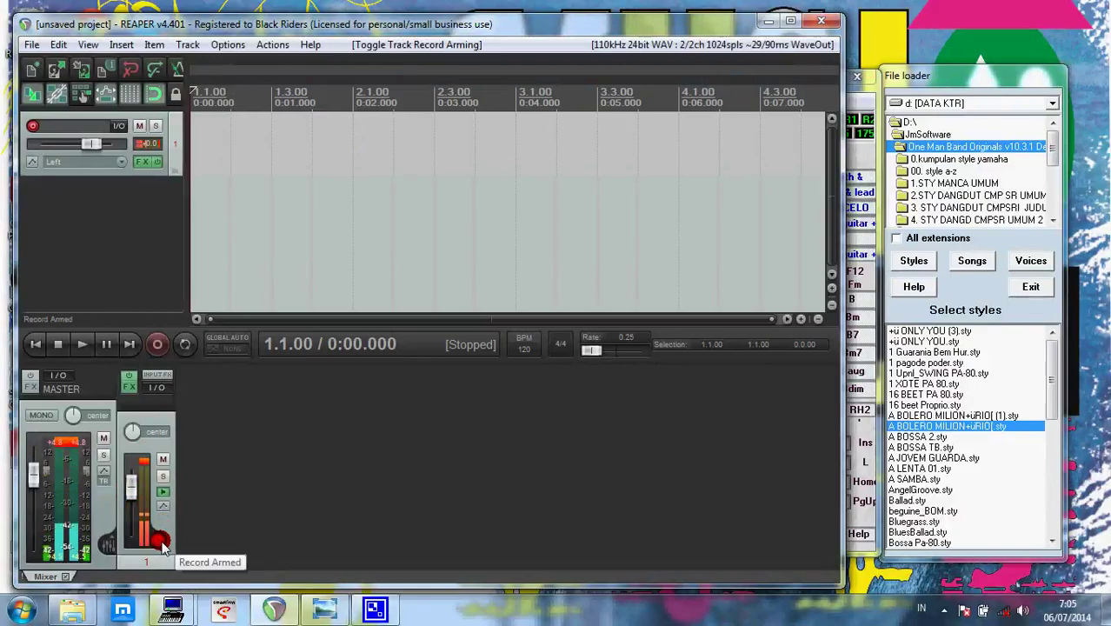
right_click(160, 543)
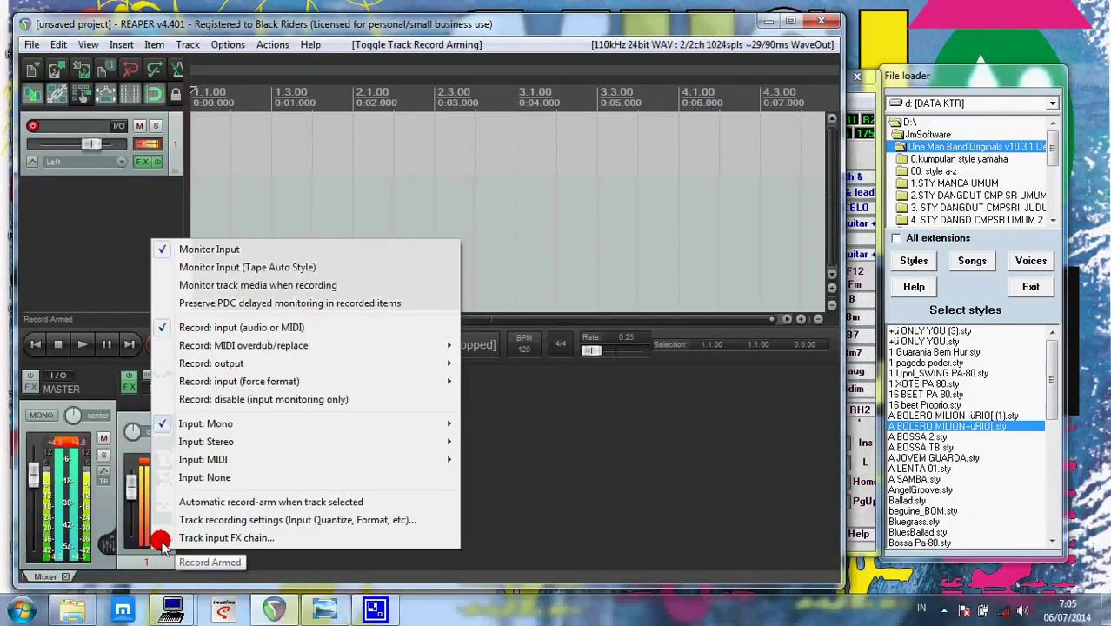
click(162, 558)
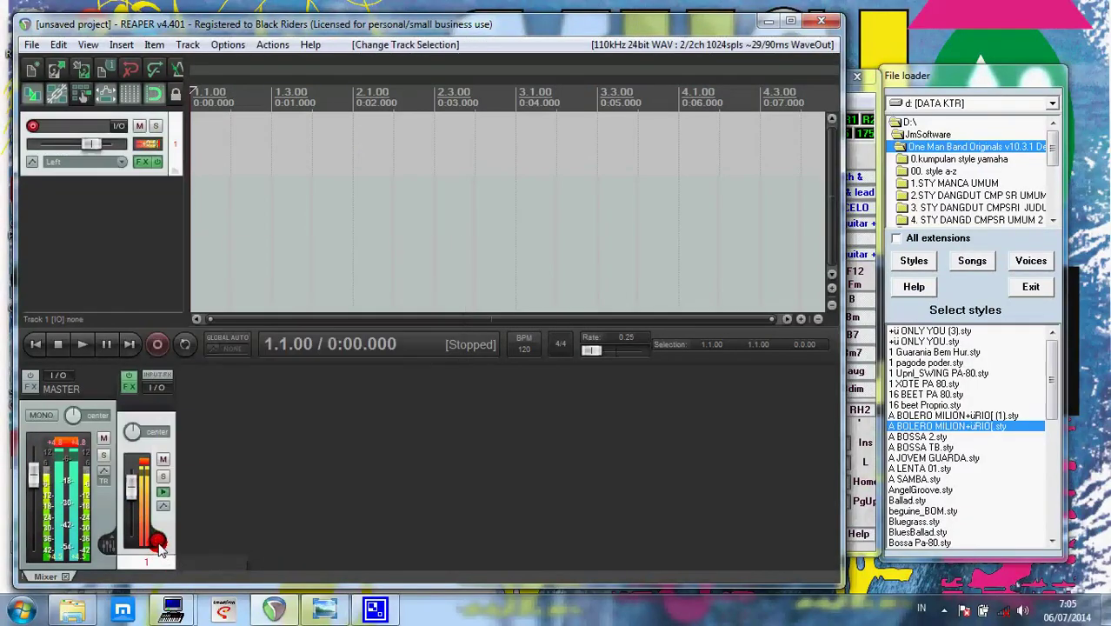
right_click(159, 548)
mouse_move(246, 461)
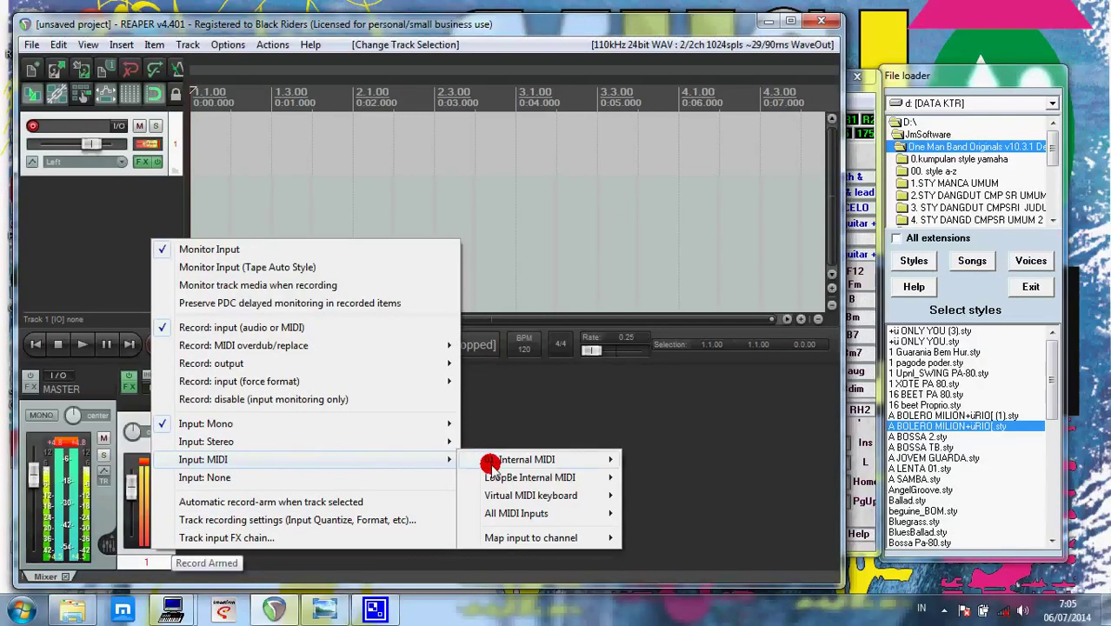
mouse_move(548, 480)
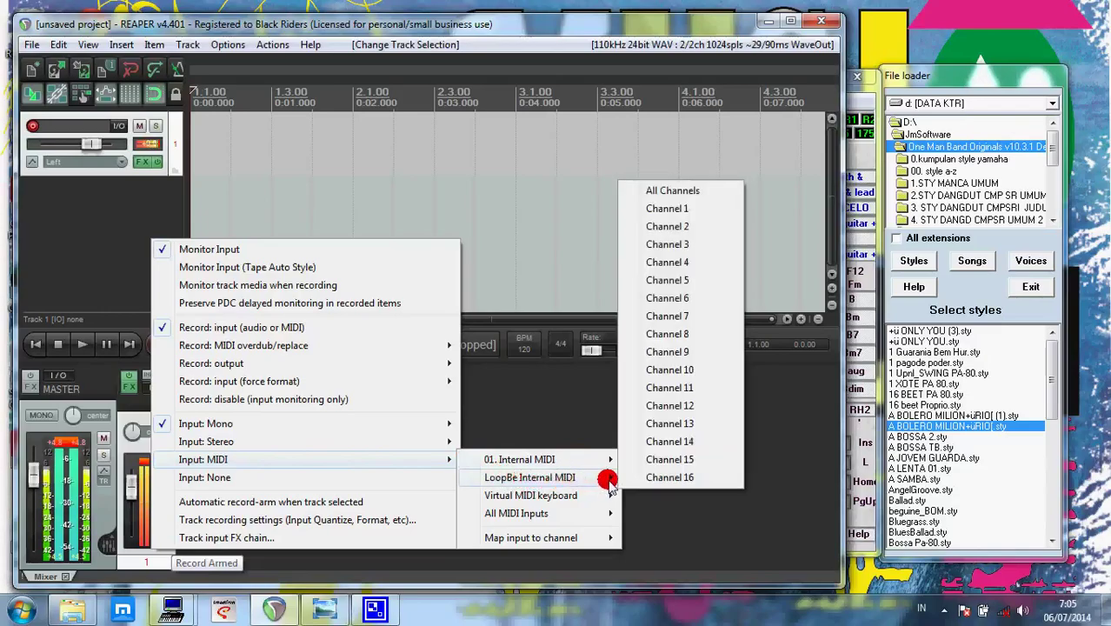
click(639, 372)
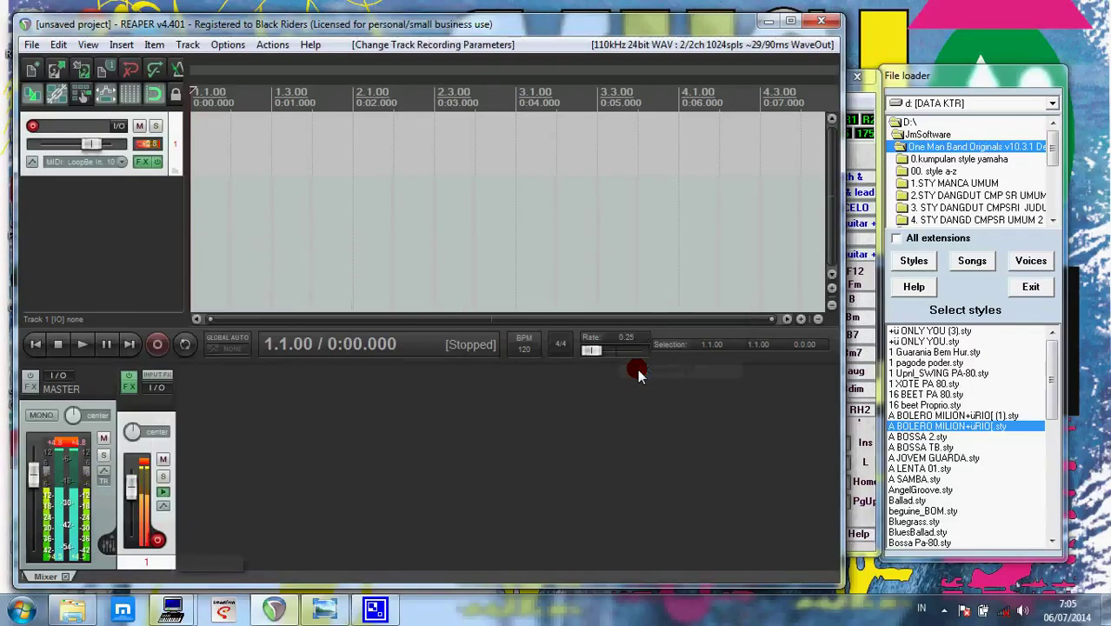
- Review track 1's record input on LoopBe Internal MIDI channel 10 and its loaded Battery 3 kit
right_click(157, 546)
mouse_move(301, 455)
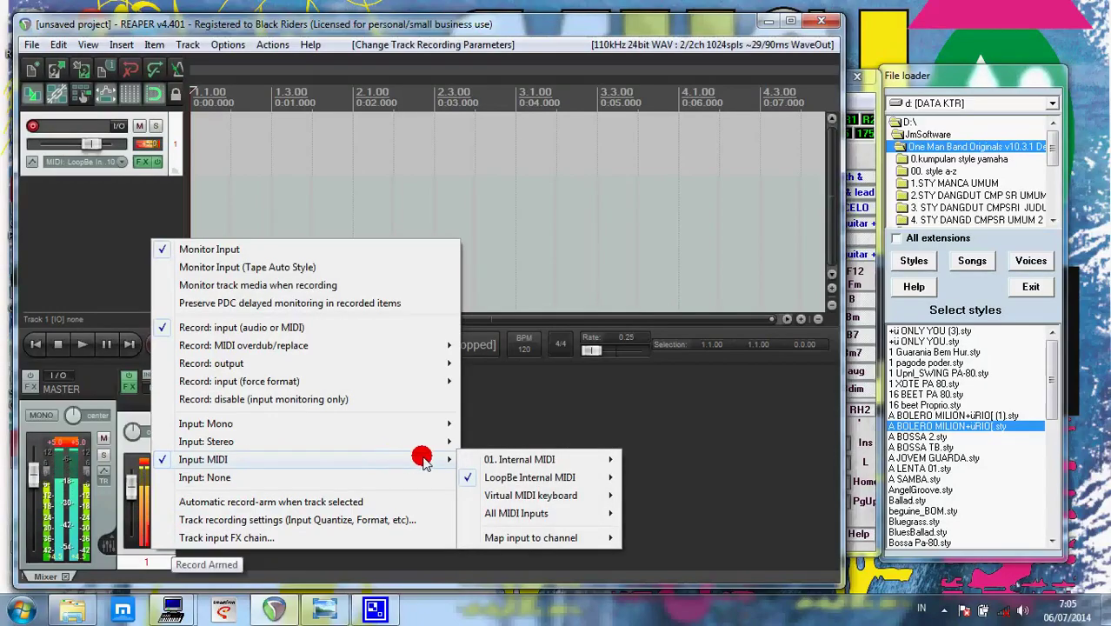
mouse_move(496, 478)
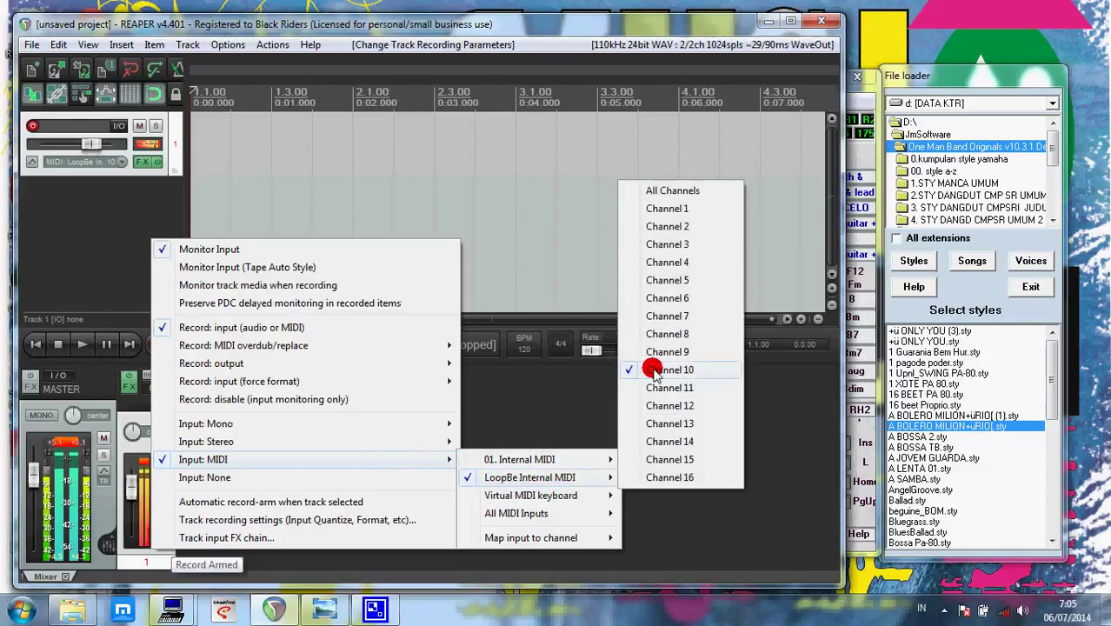
click(690, 547)
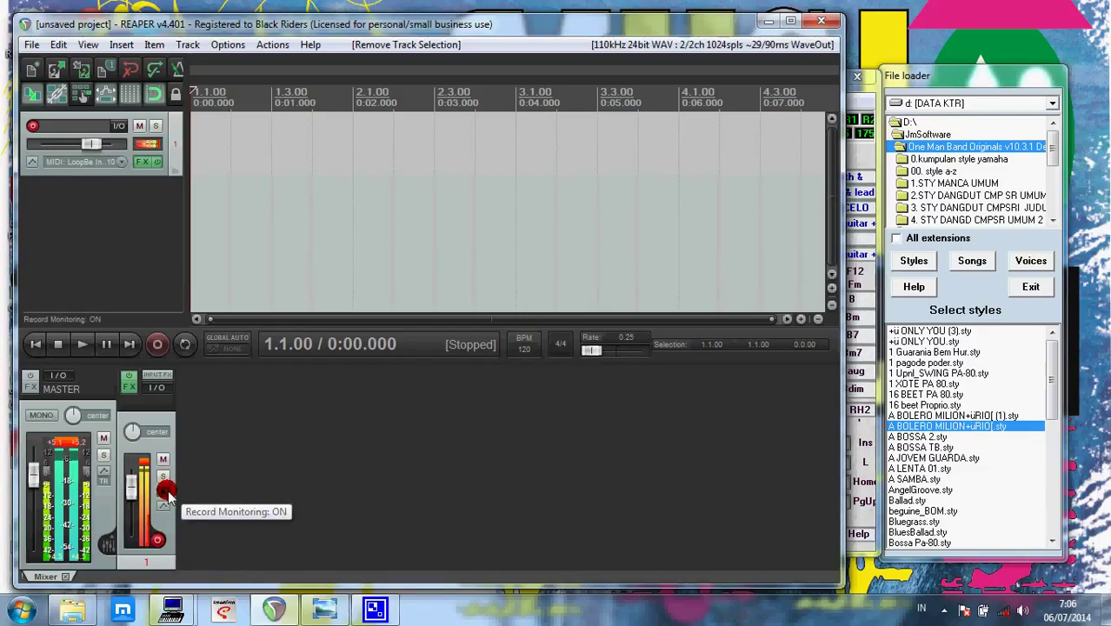
click(134, 385)
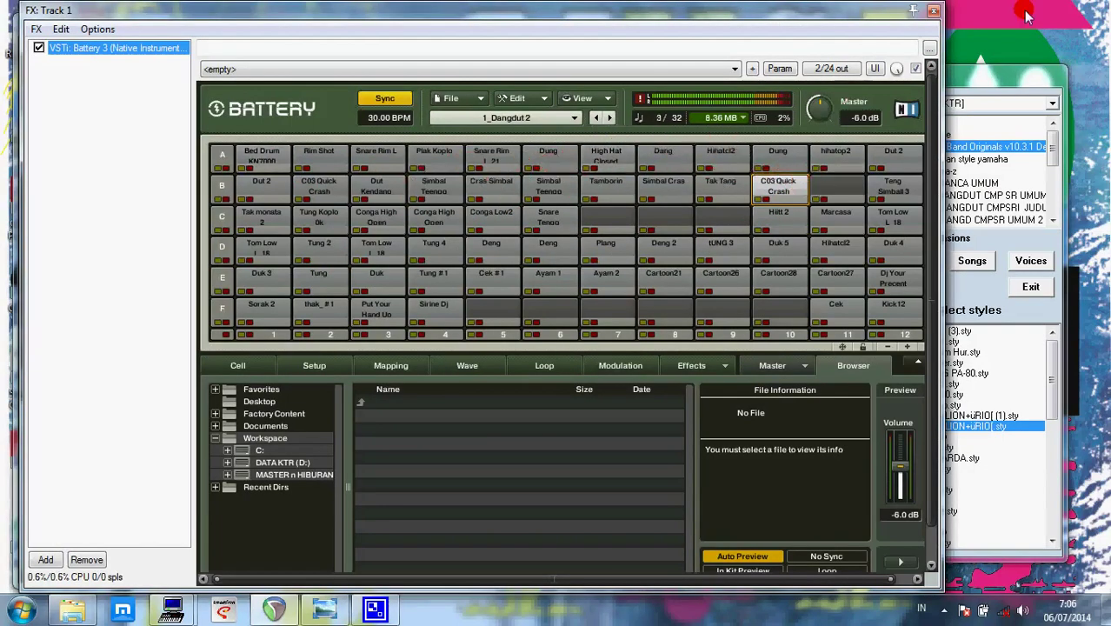
click(933, 11)
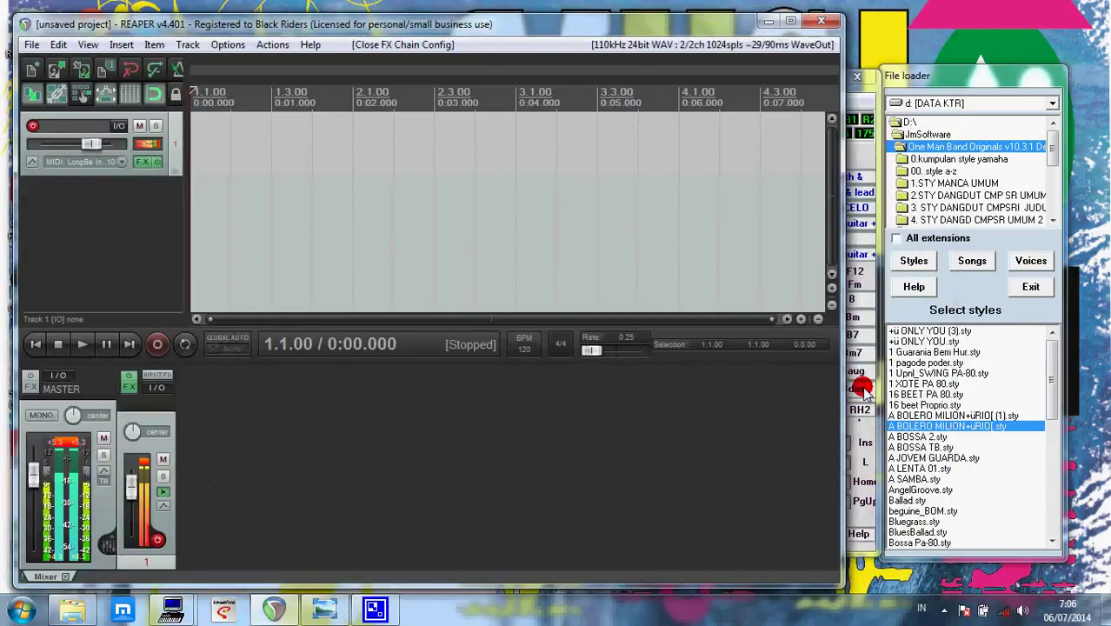
- Switch to One Man Band and test the bolero style's Main D, Ending C and Ending A sections, then stop playback
click(921, 318)
click(266, 532)
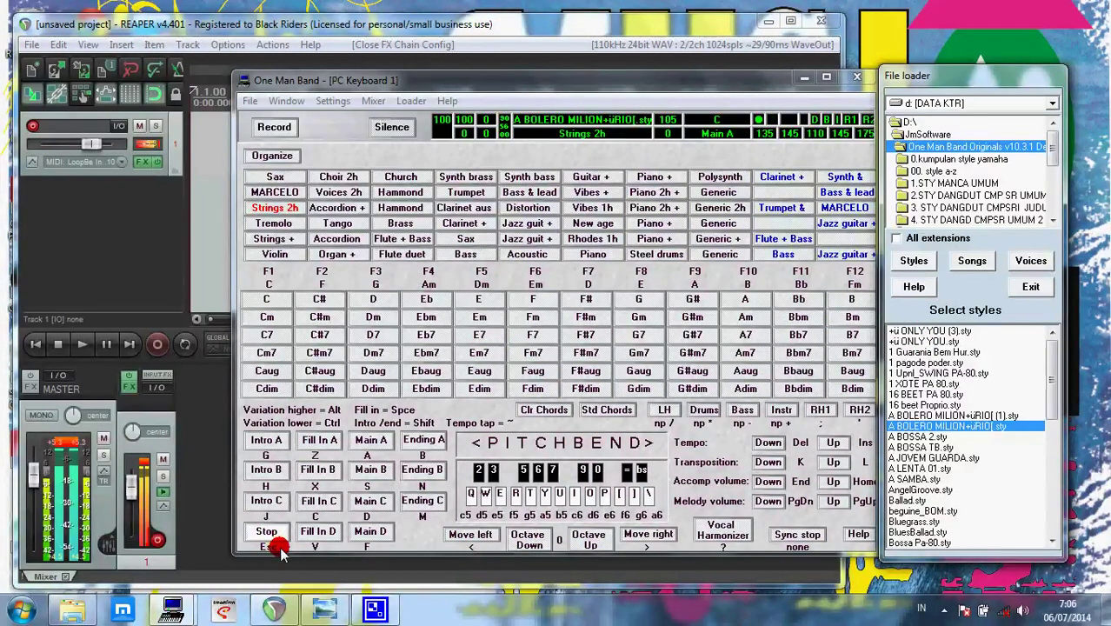
click(383, 534)
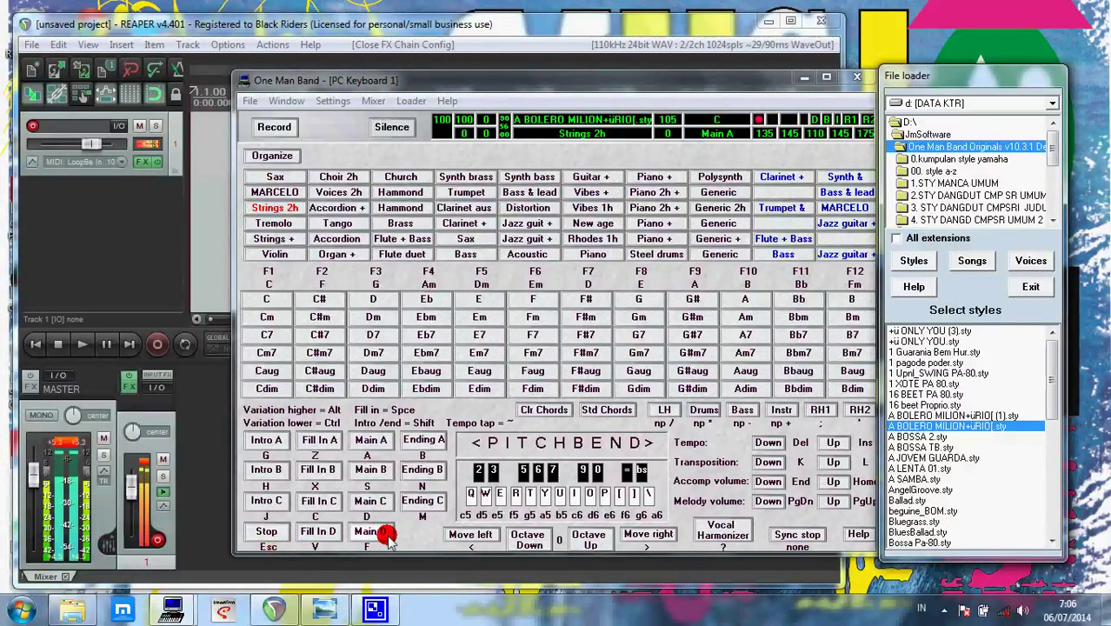
click(432, 502)
click(425, 440)
click(272, 543)
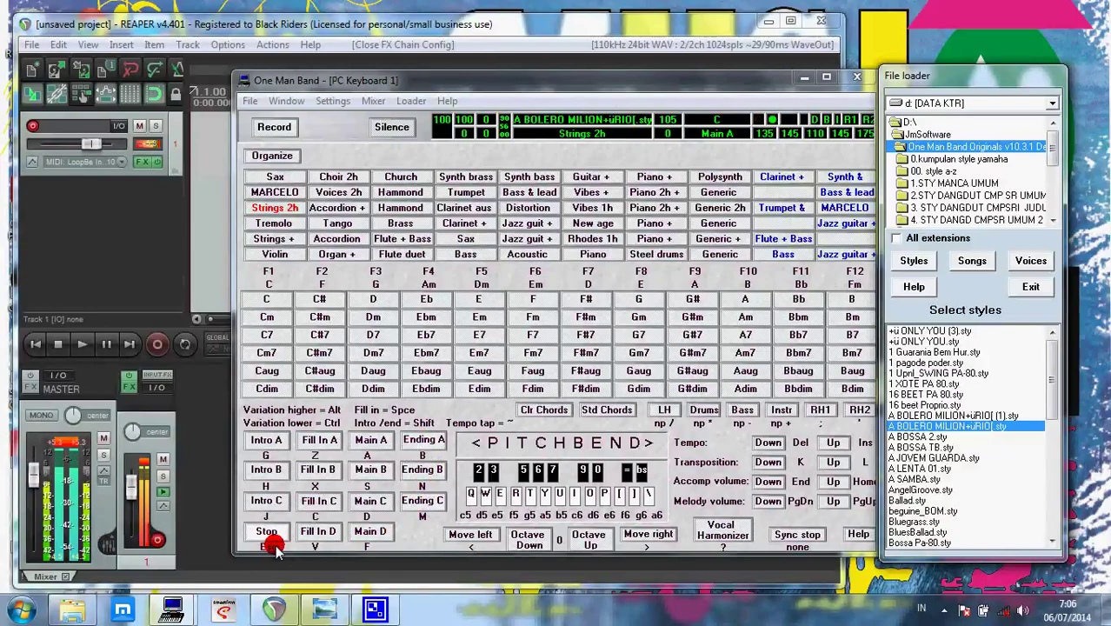
- Return to REAPER and insert a second track, armed for recording with record monitoring enabled
click(159, 322)
click(201, 400)
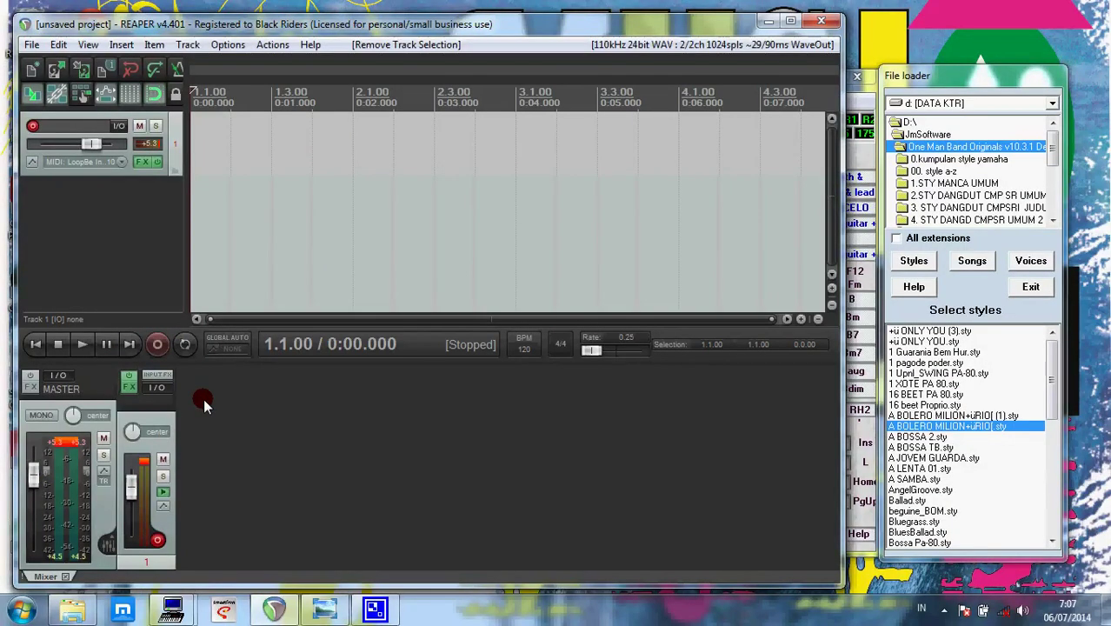
click(185, 48)
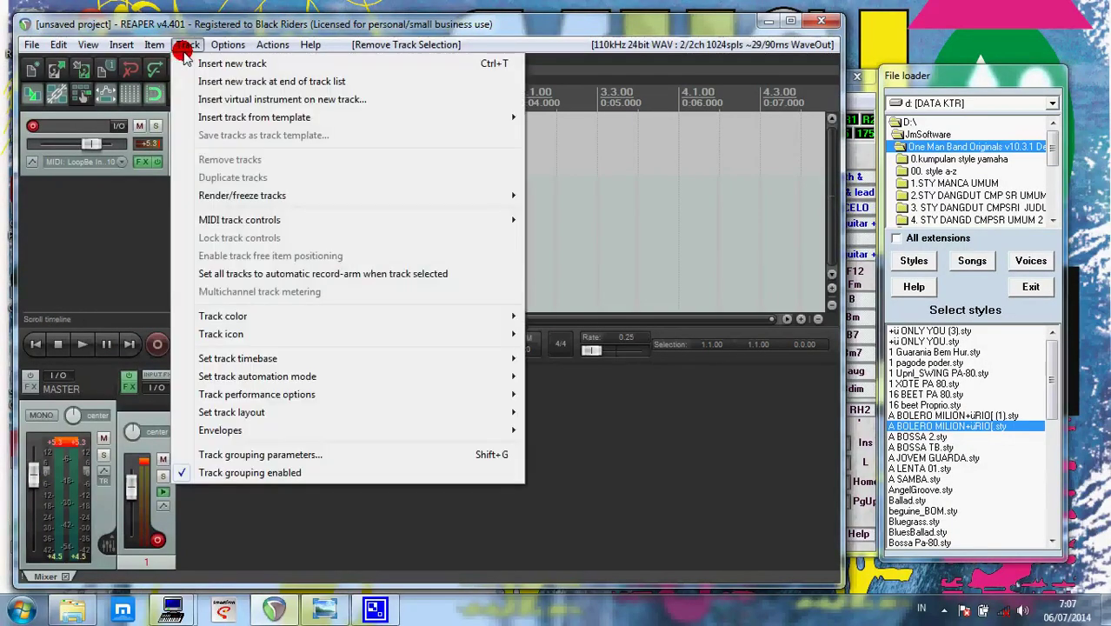
click(235, 64)
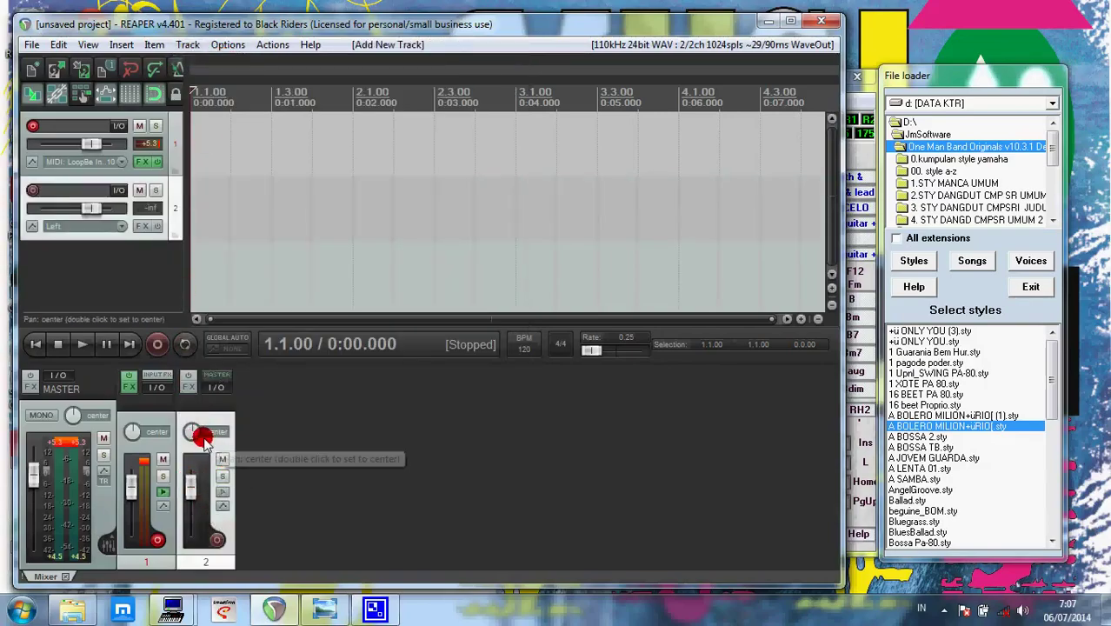
click(217, 541)
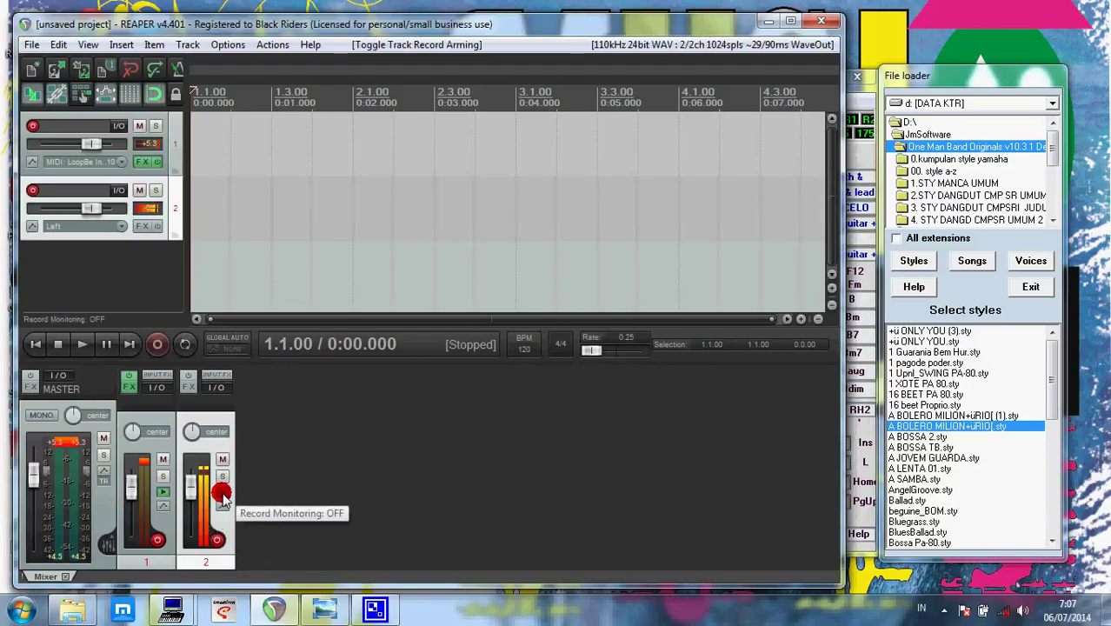
click(222, 494)
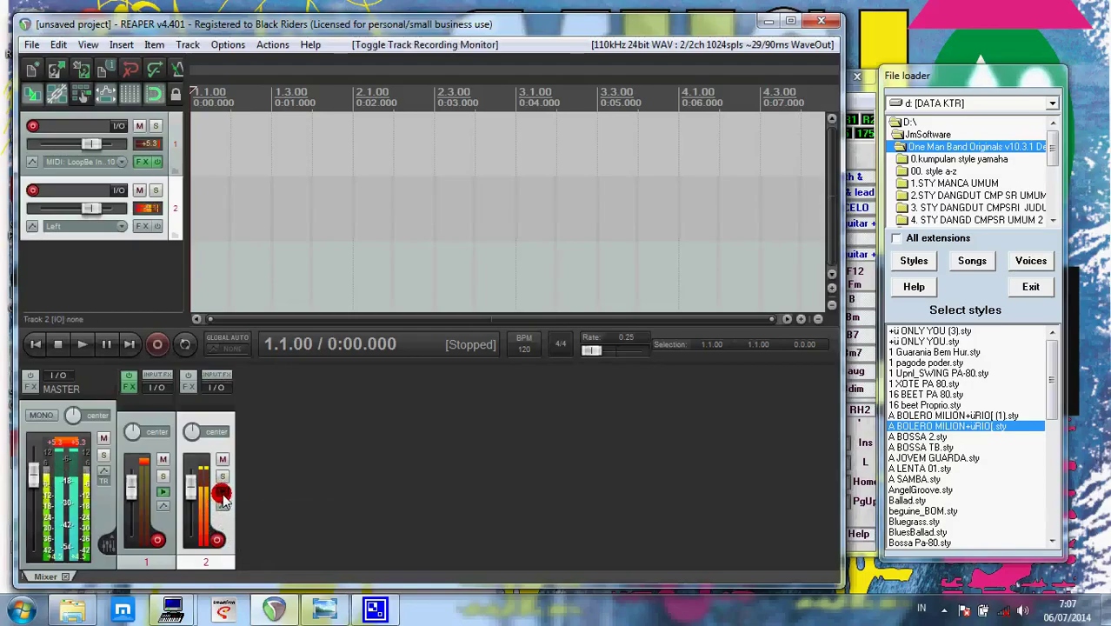
- Add the VSTi Battery 3 instrument to track 2's FX chain
click(187, 385)
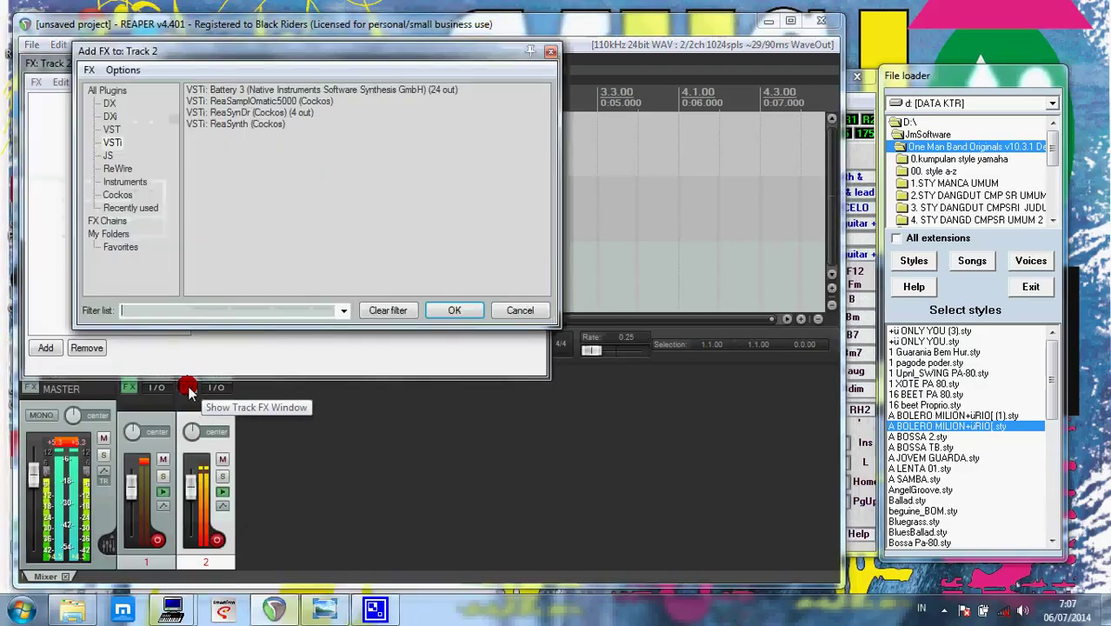
click(113, 143)
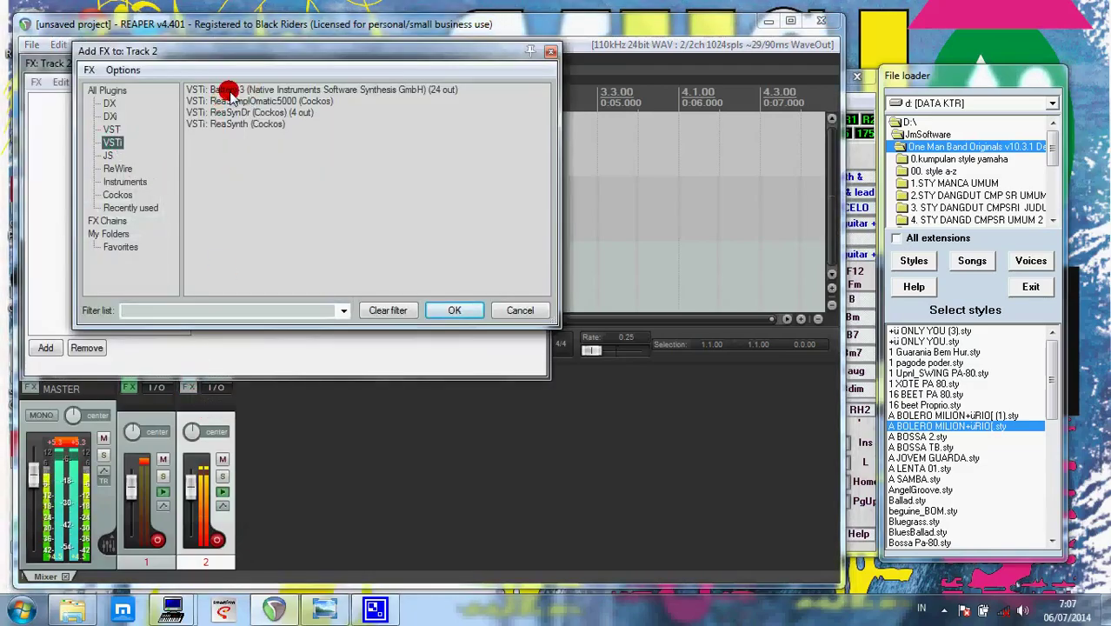
click(196, 92)
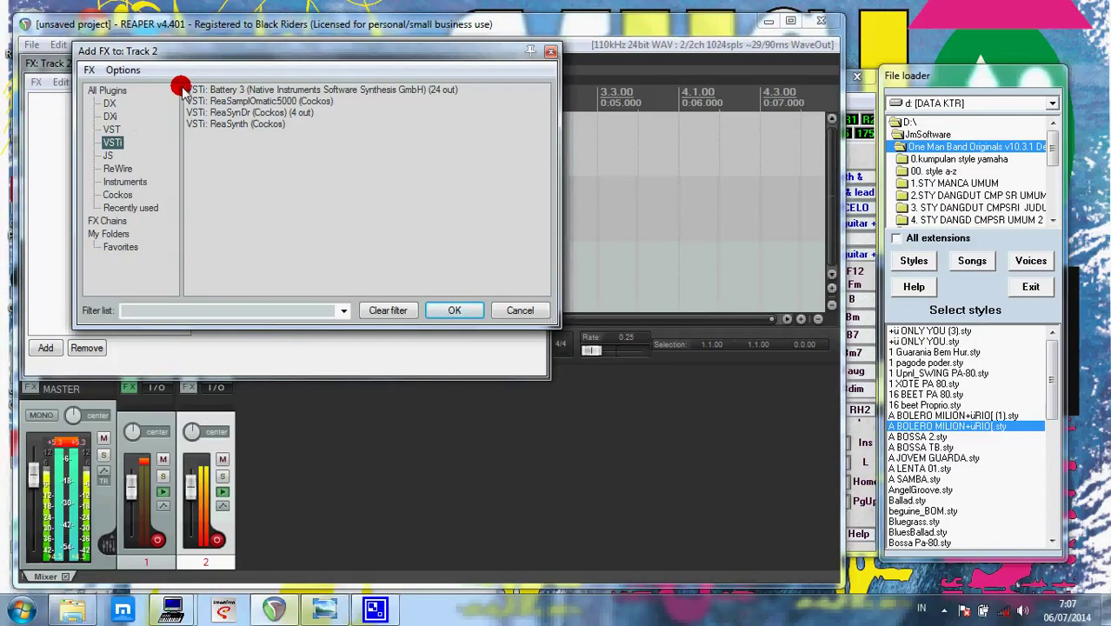
drag(199, 97, 224, 93)
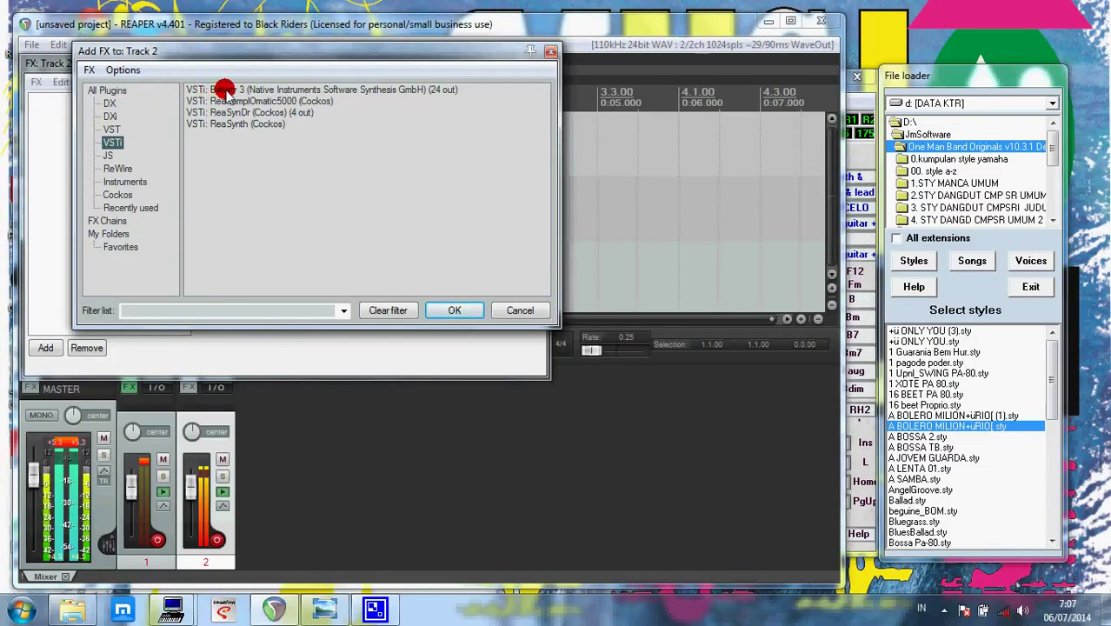
double_click(225, 91)
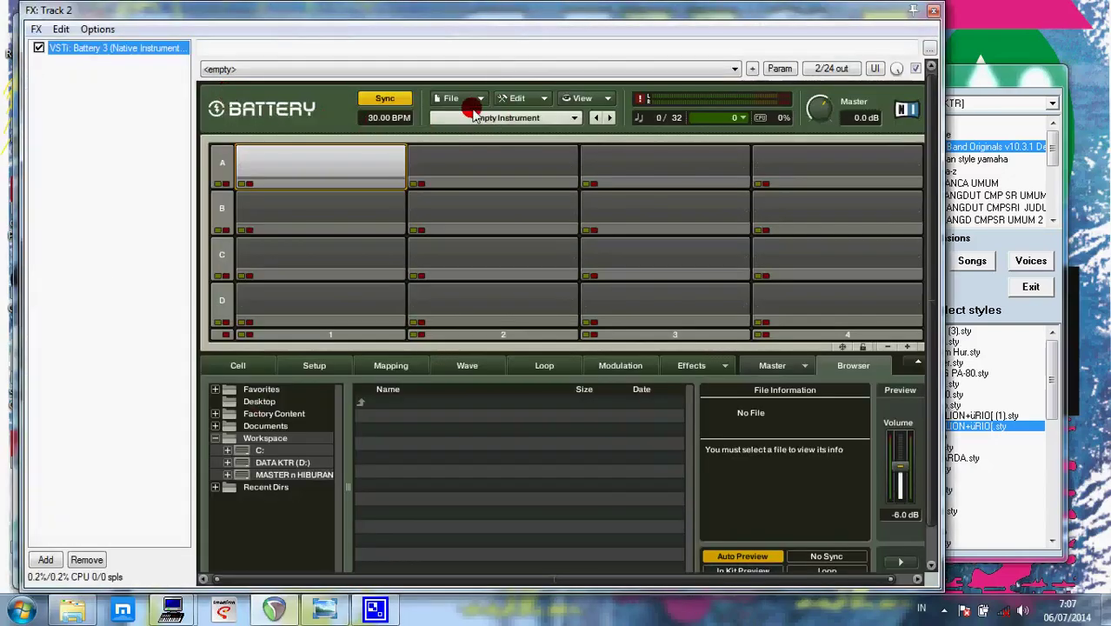
- Open the kit Bass Sera.kt3 in track 2's Battery 3 from drive D's "isian bass ni batery Kit Bass" folder under MASTER YAMAHA n TECHNO
click(458, 98)
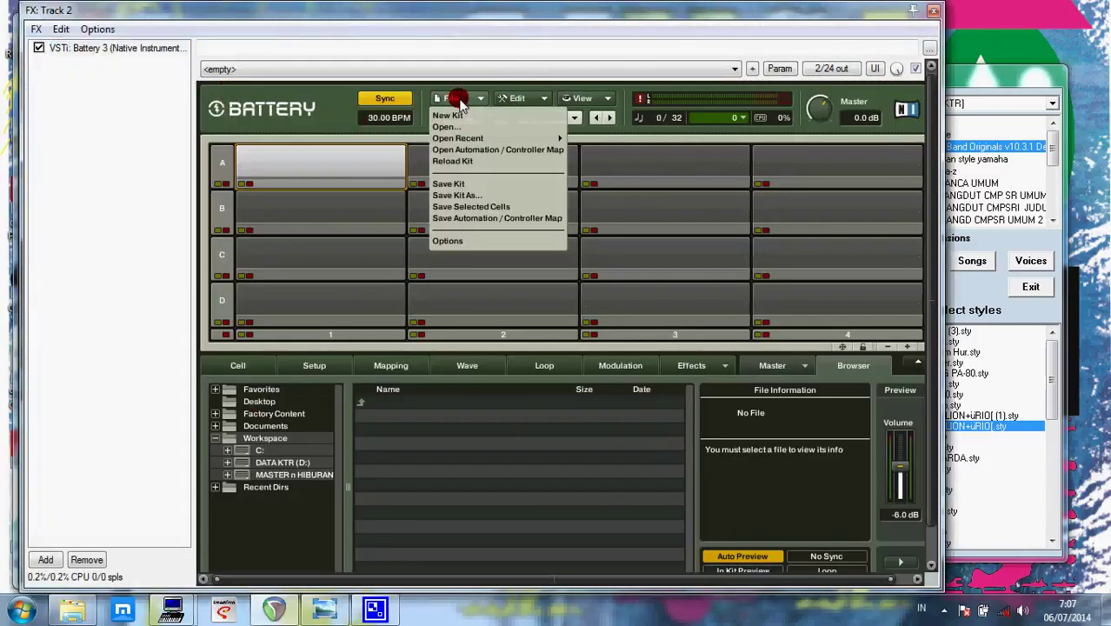
drag(464, 105, 466, 136)
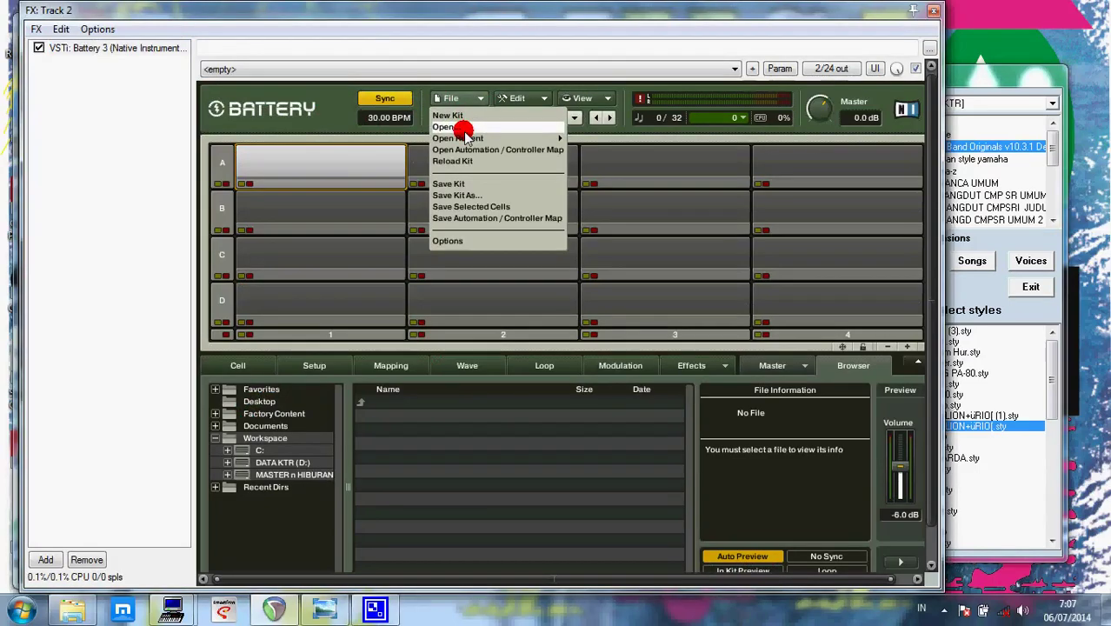
click(464, 128)
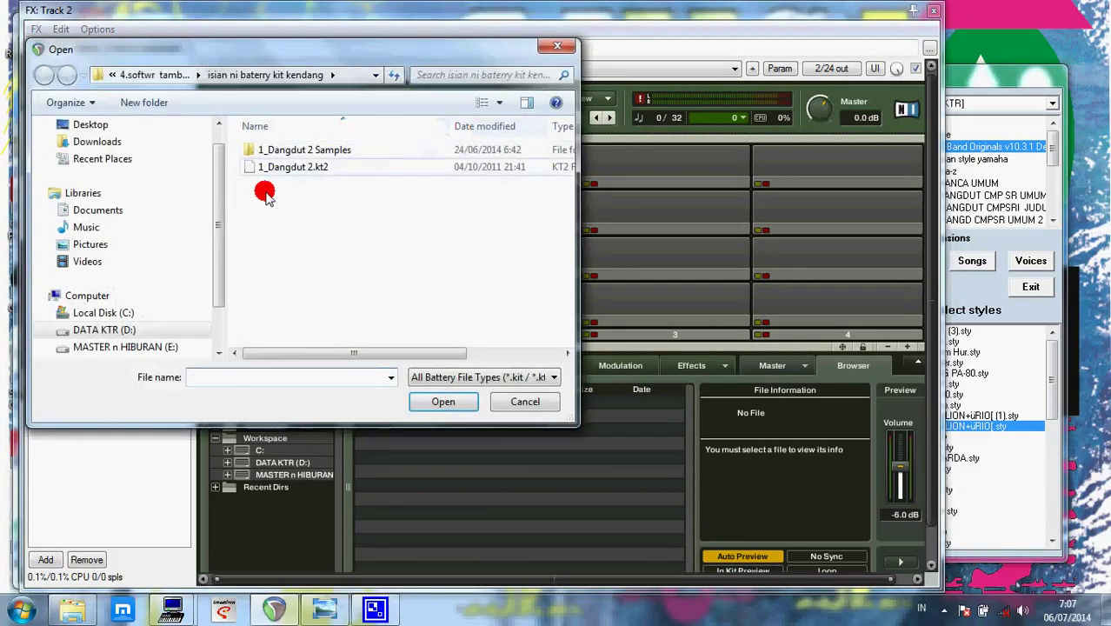
click(245, 76)
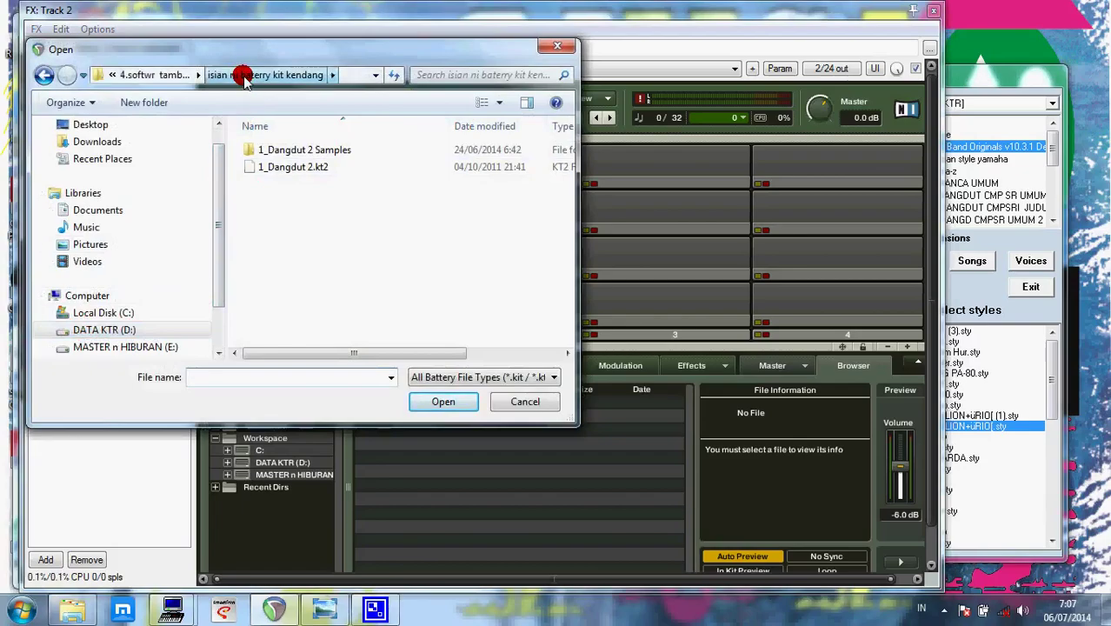
click(47, 330)
click(47, 330)
click(223, 267)
drag(222, 267, 213, 296)
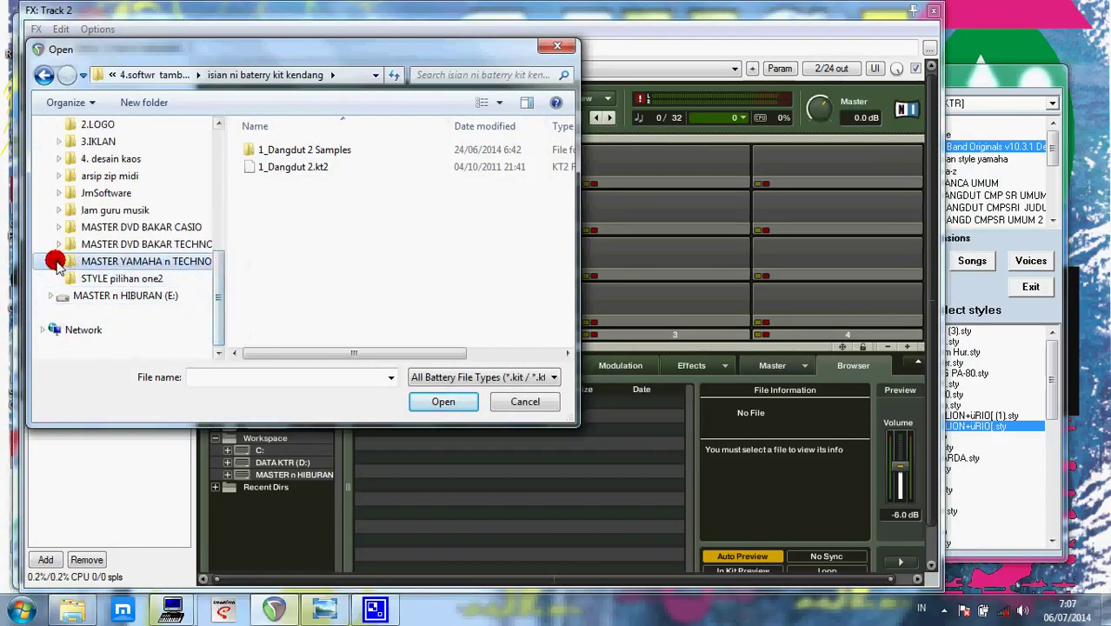
click(57, 262)
click(67, 328)
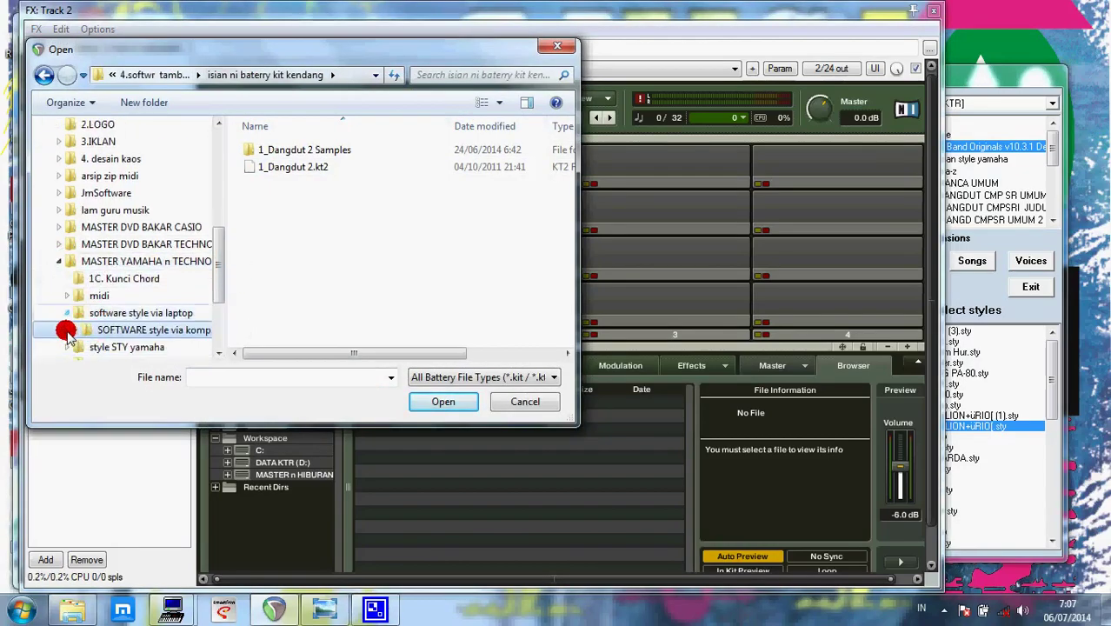
drag(218, 280, 218, 298)
click(76, 263)
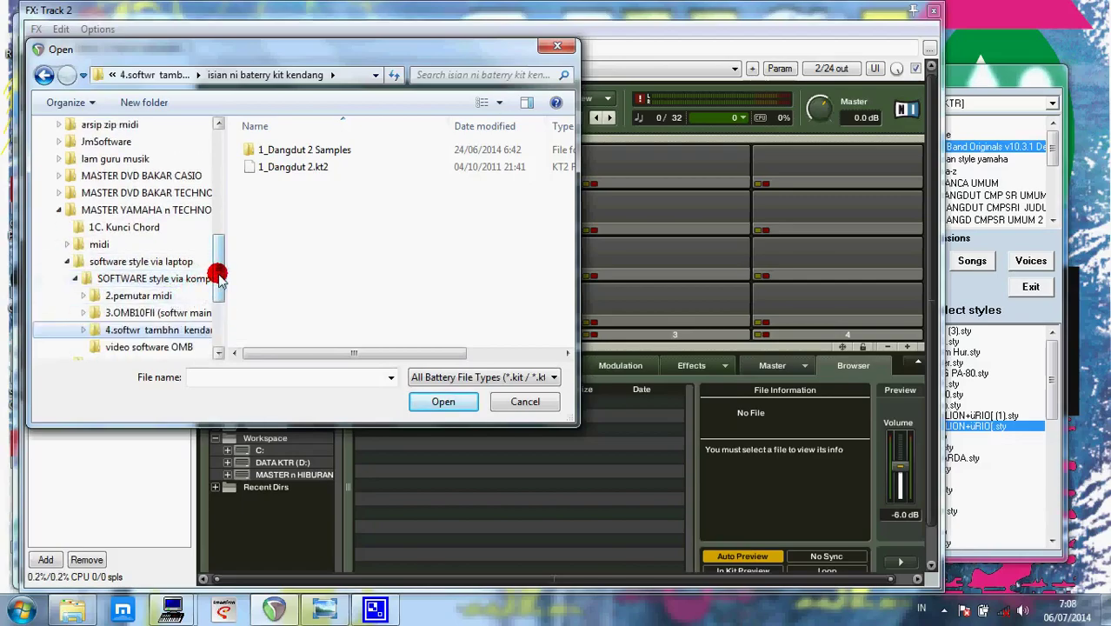
drag(215, 281, 217, 298)
click(85, 247)
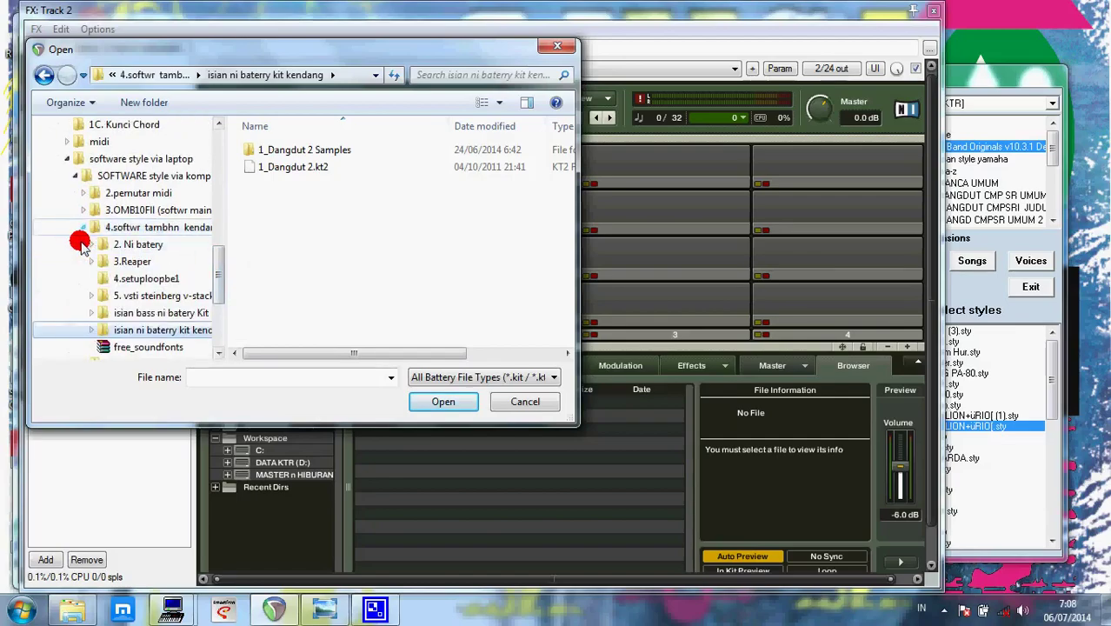
click(155, 314)
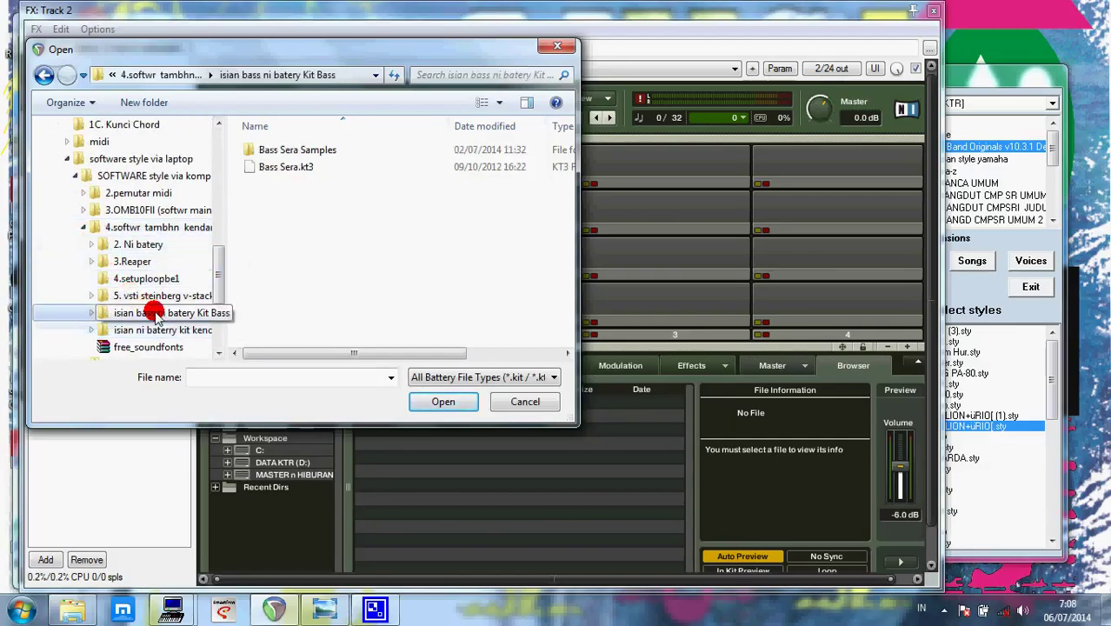
double_click(291, 171)
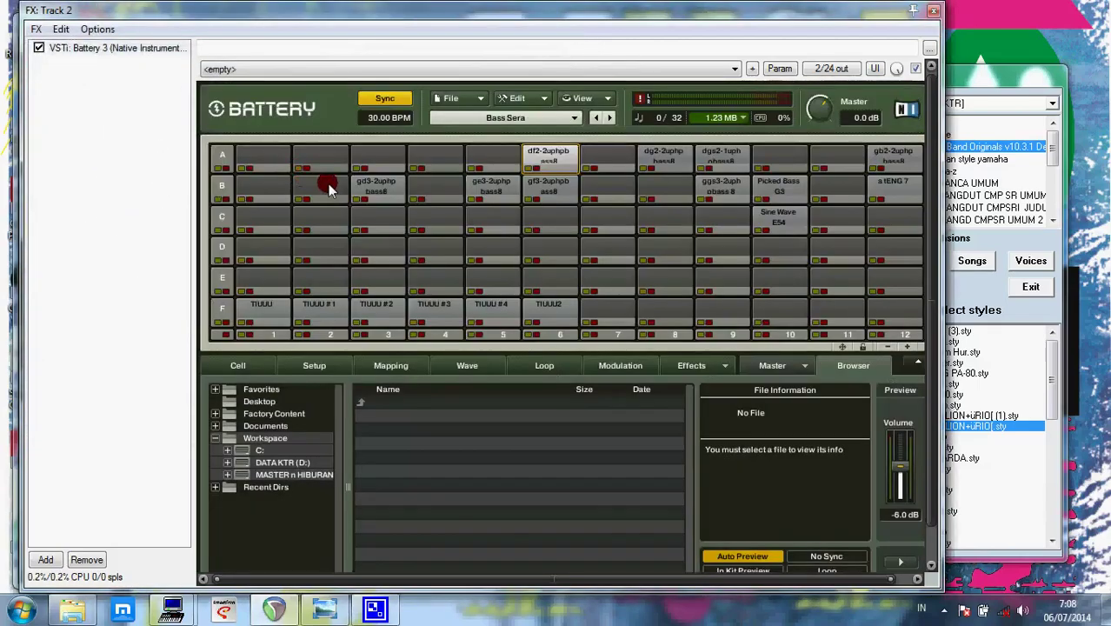
- Audition the bass cells in row B of the Bass Sera kit, including the gd3, ge3, gf3 and ggs3 samples
click(379, 186)
click(509, 186)
click(548, 191)
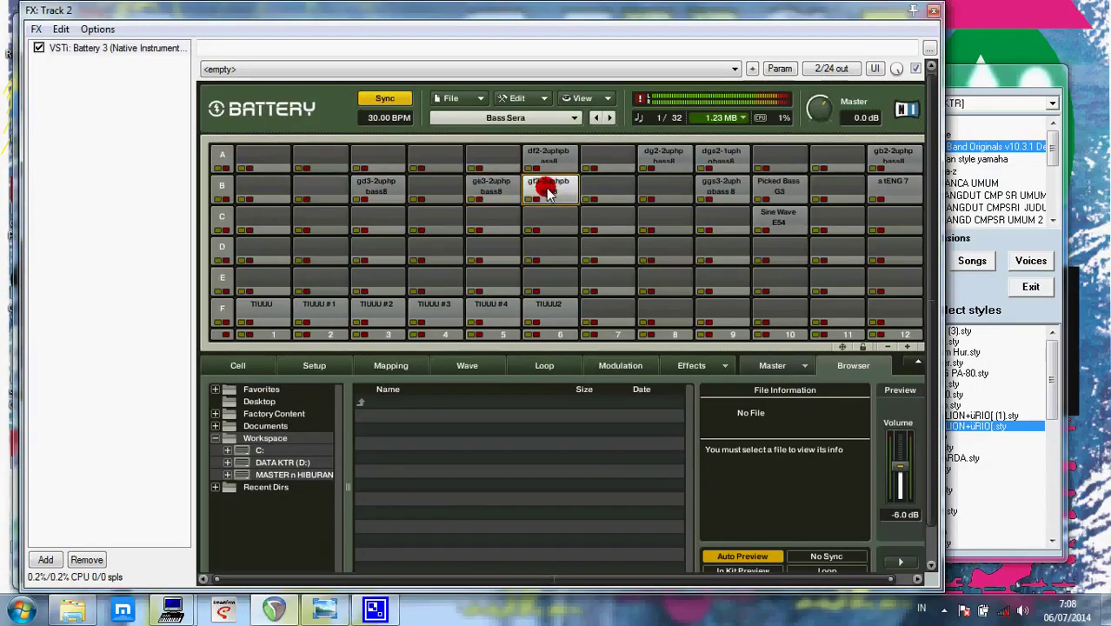
click(725, 187)
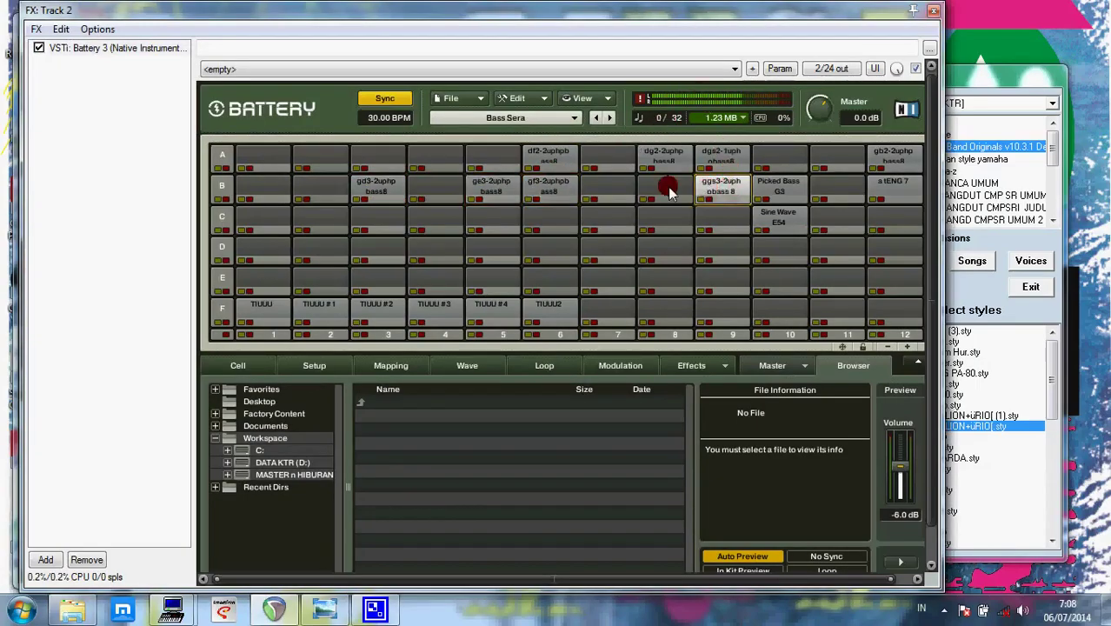